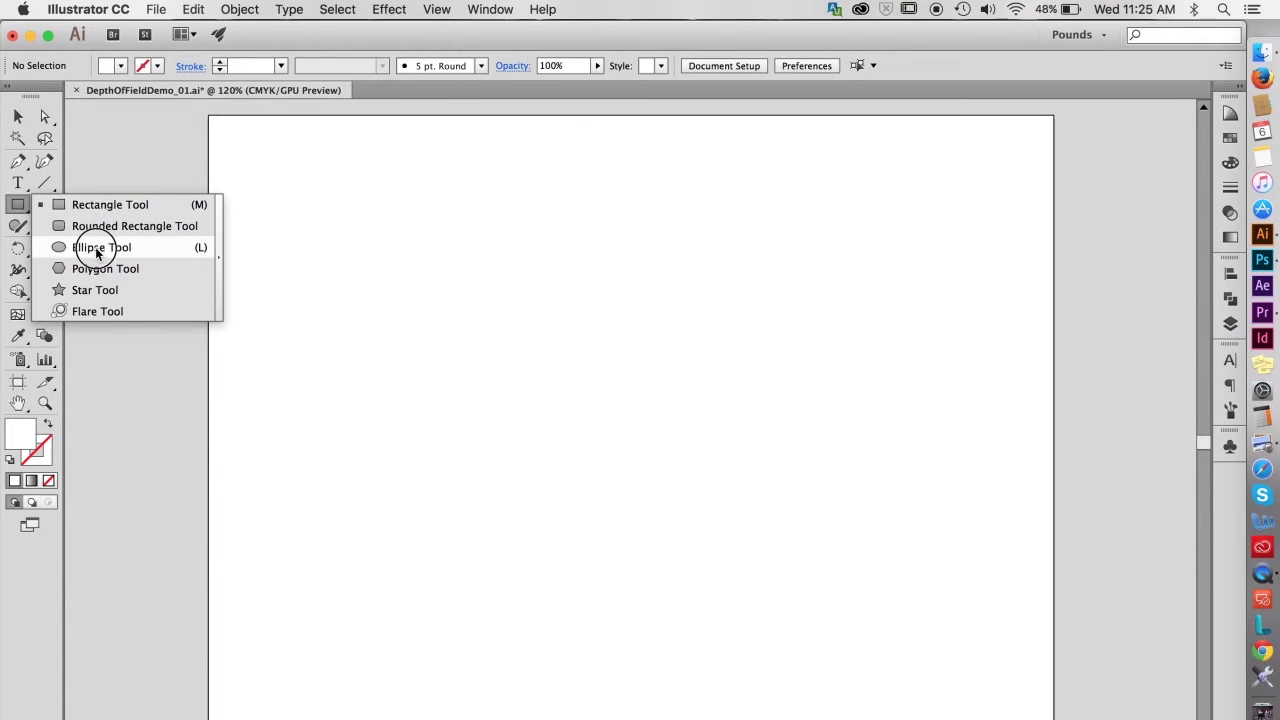
Draw a 2.2569 in circle near the artboard centre and fill it with solid blue
drag(534, 312, 645, 487)
click(1230, 137)
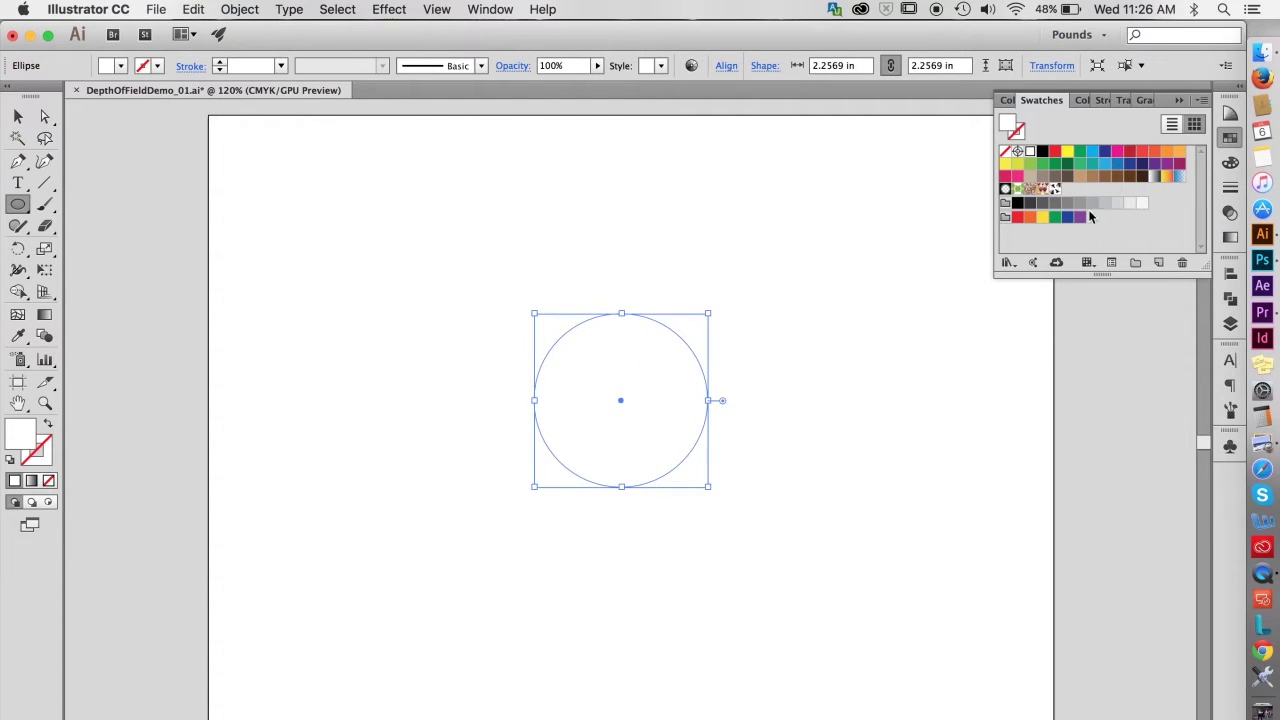
click(1104, 164)
click(387, 10)
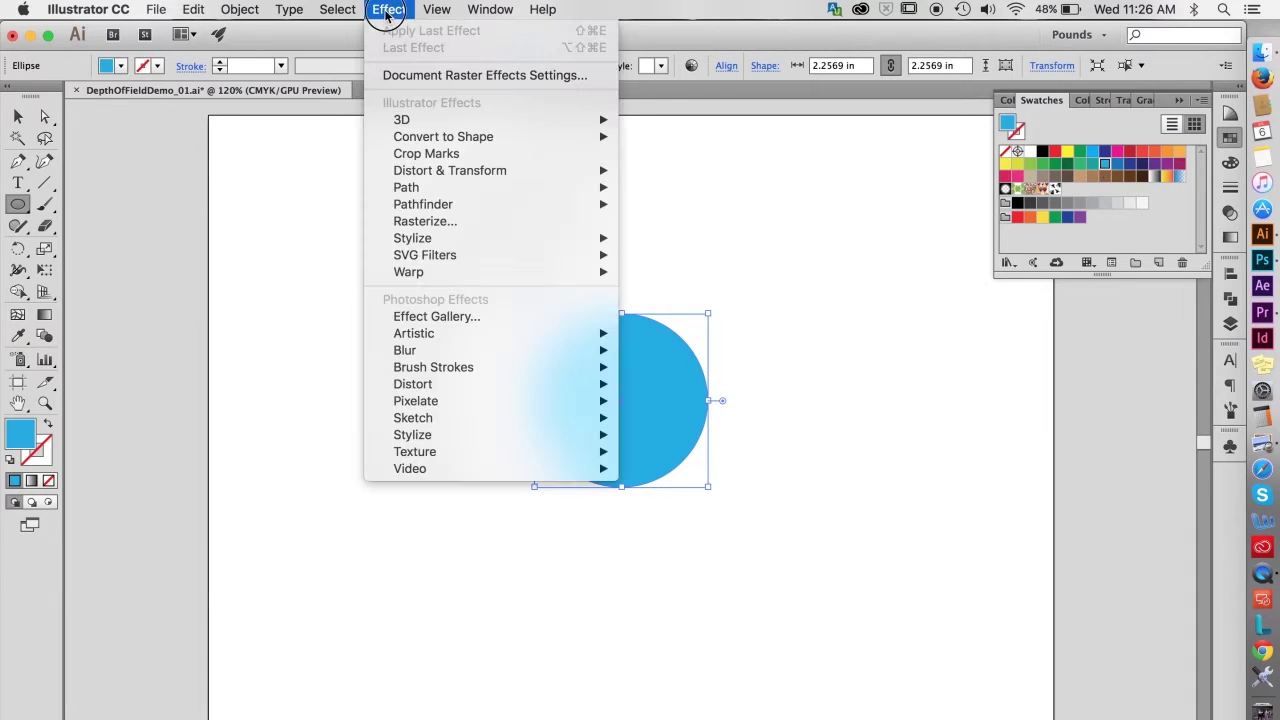
mouse_move(398, 118)
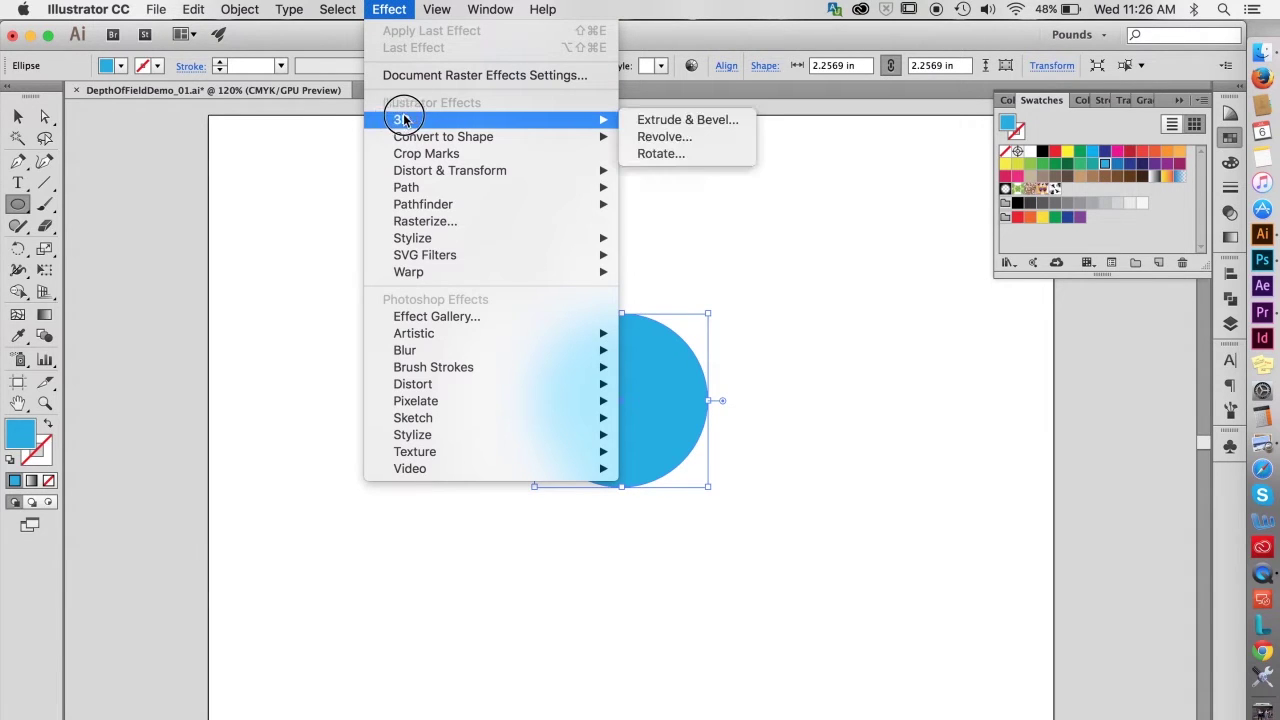
Apply 3D Extrude & Bevel to the circle with preview on and 1298 pt extrude depth
click(652, 120)
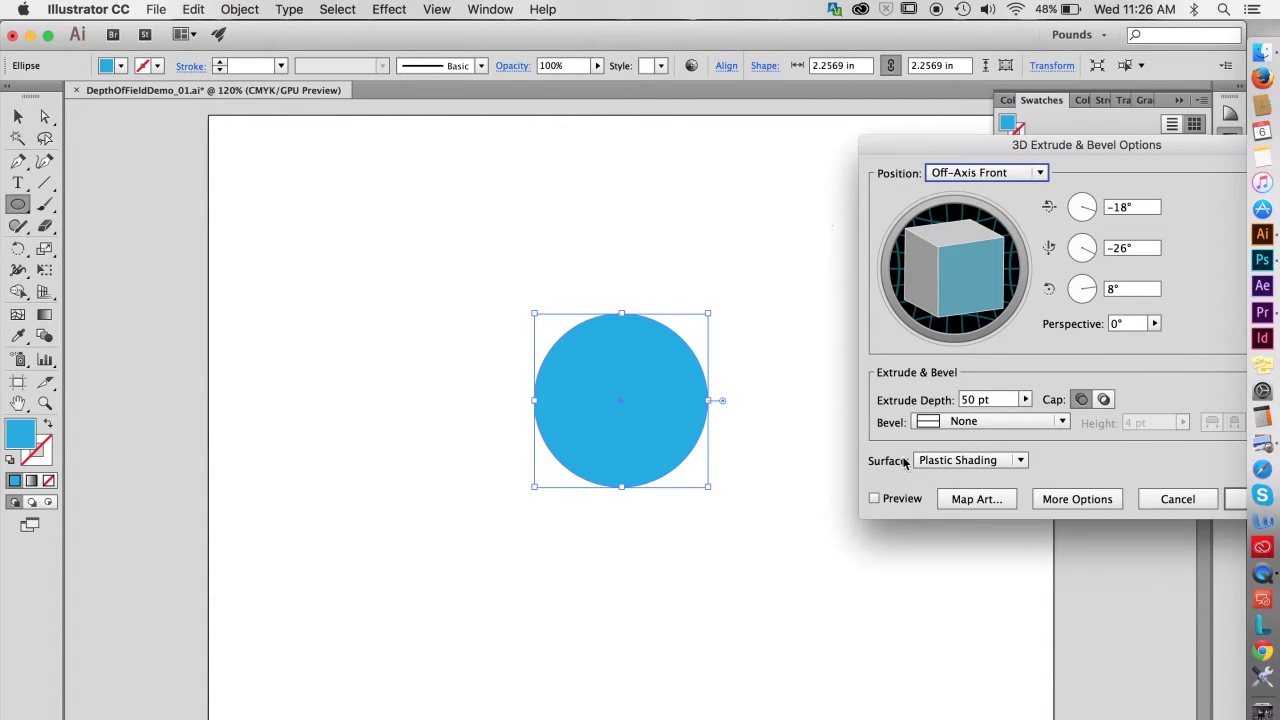
click(874, 498)
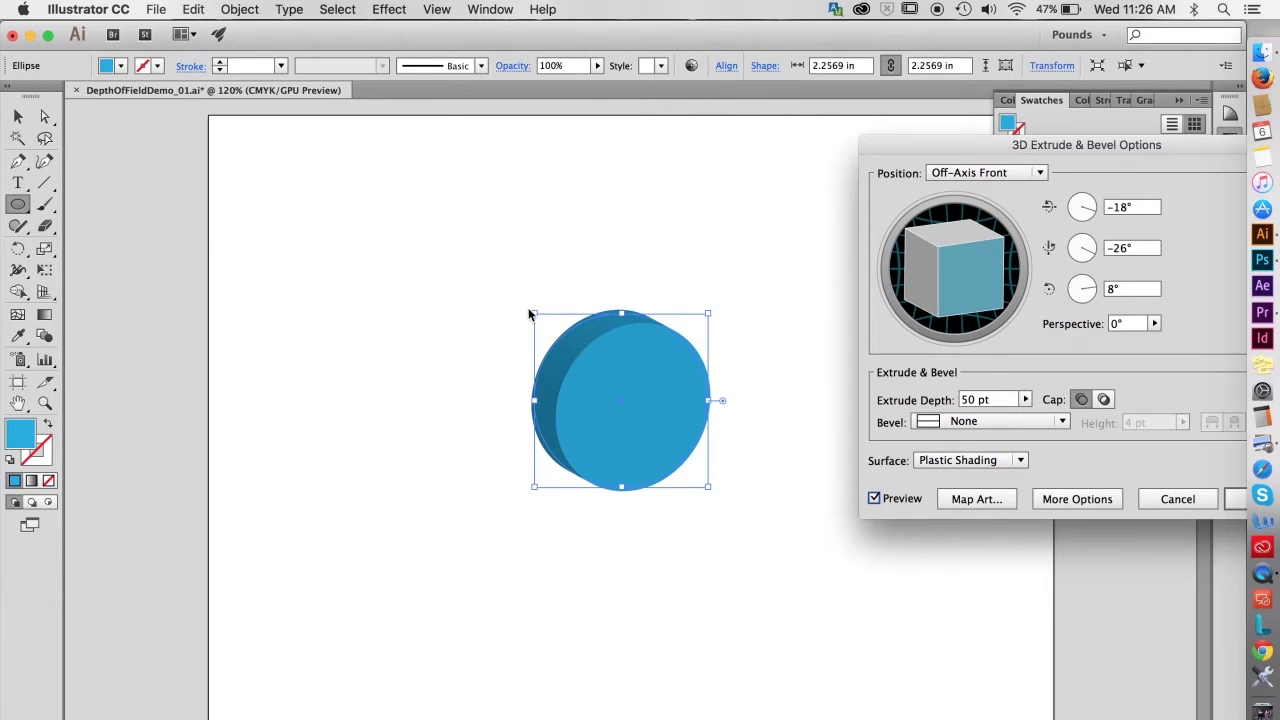
click(1025, 399)
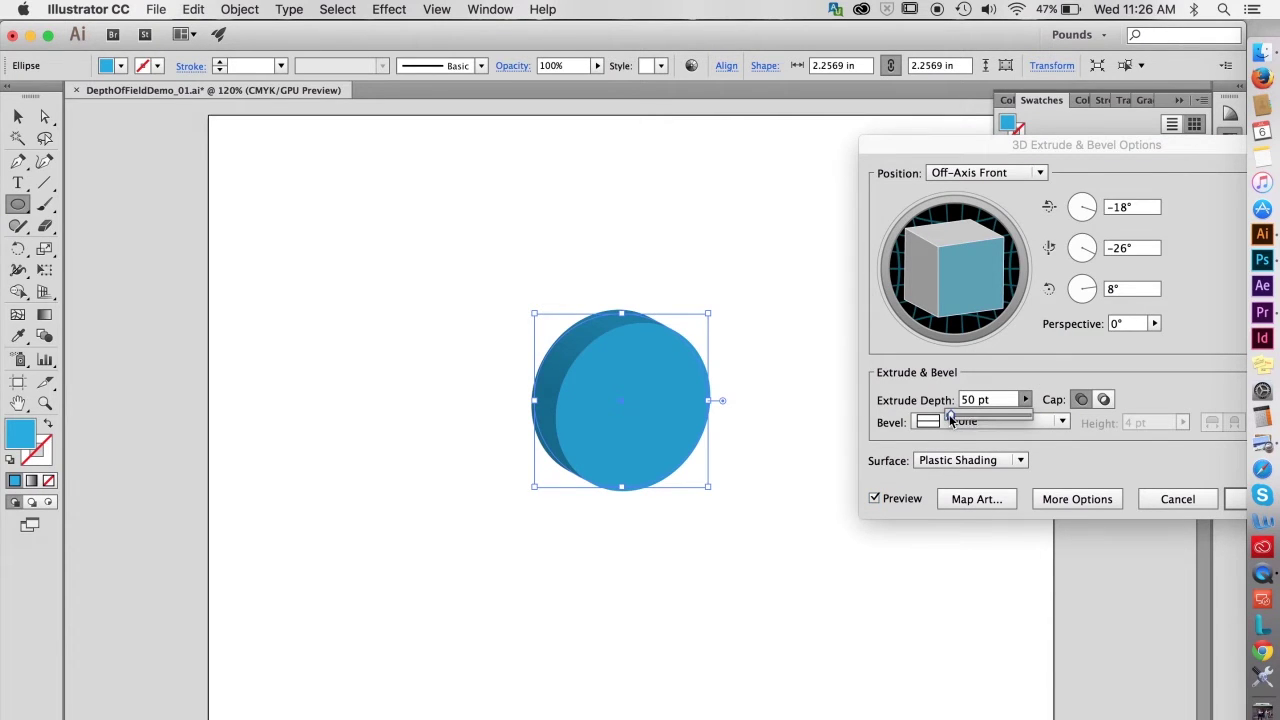
drag(950, 417, 981, 421)
drag(943, 144, 1015, 121)
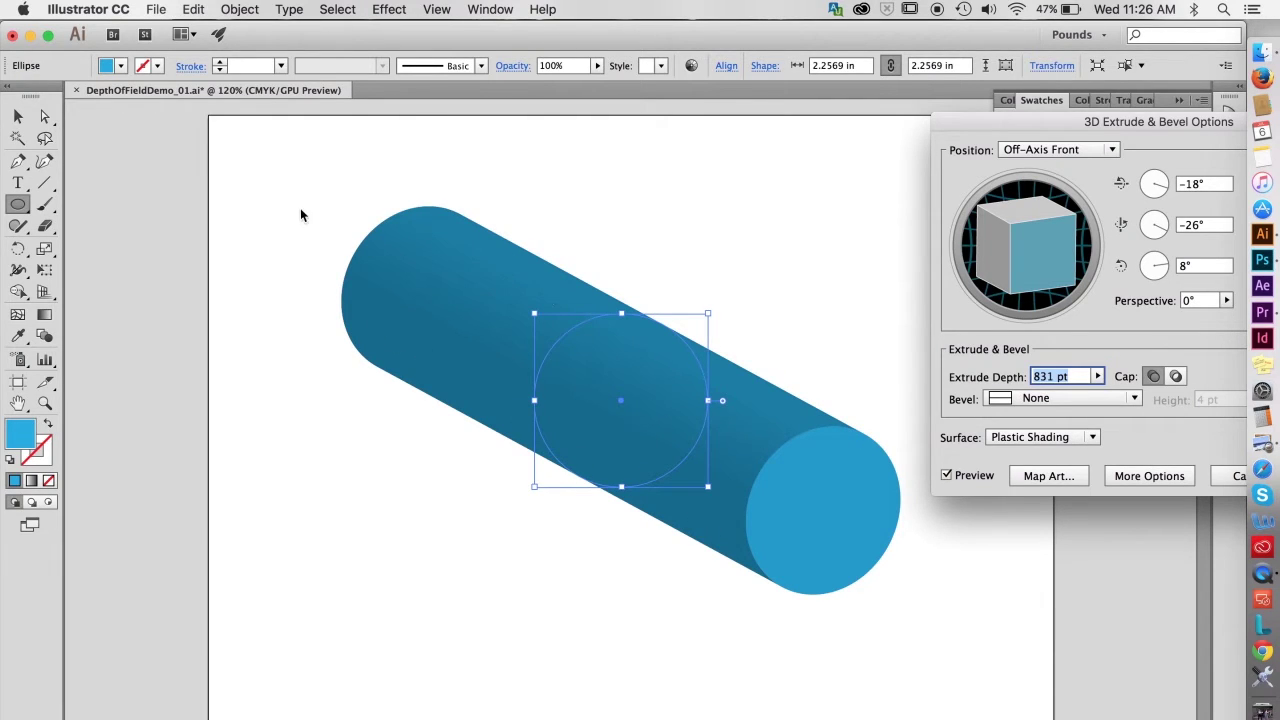
Add 129° perspective, rotate the cone to face forward, and open Map Art
click(1226, 300)
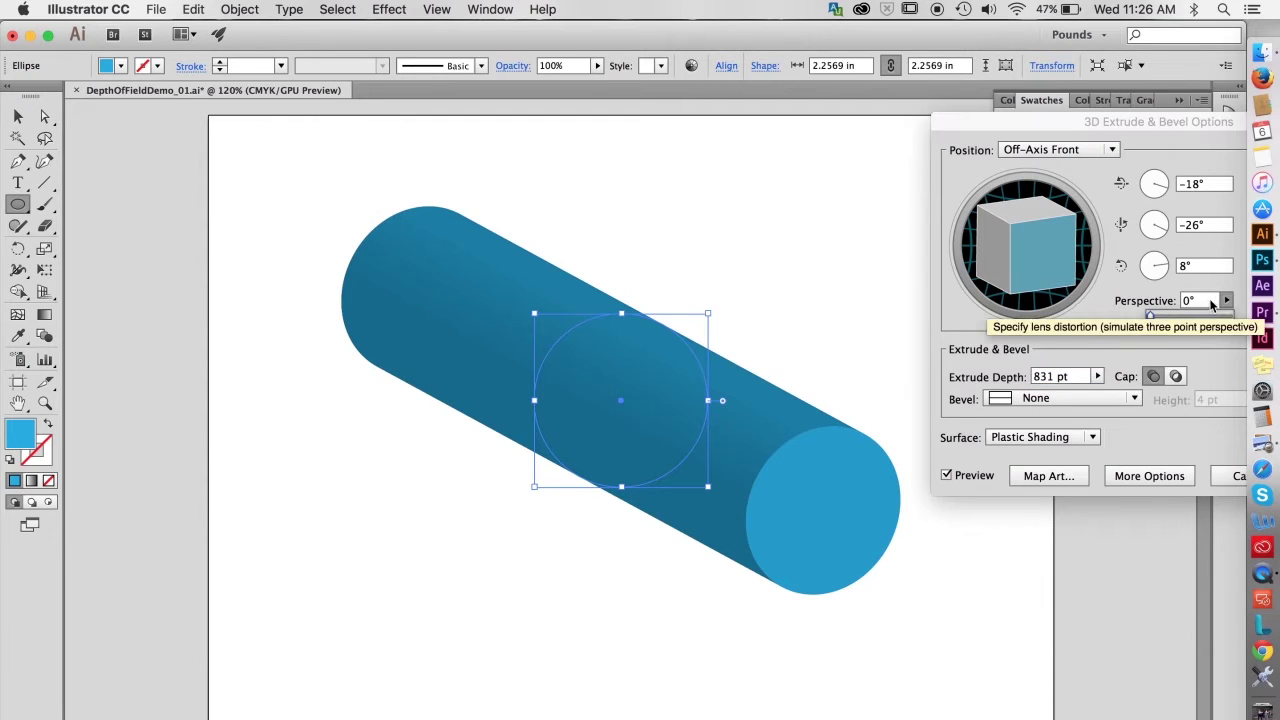
drag(1150, 318, 1214, 318)
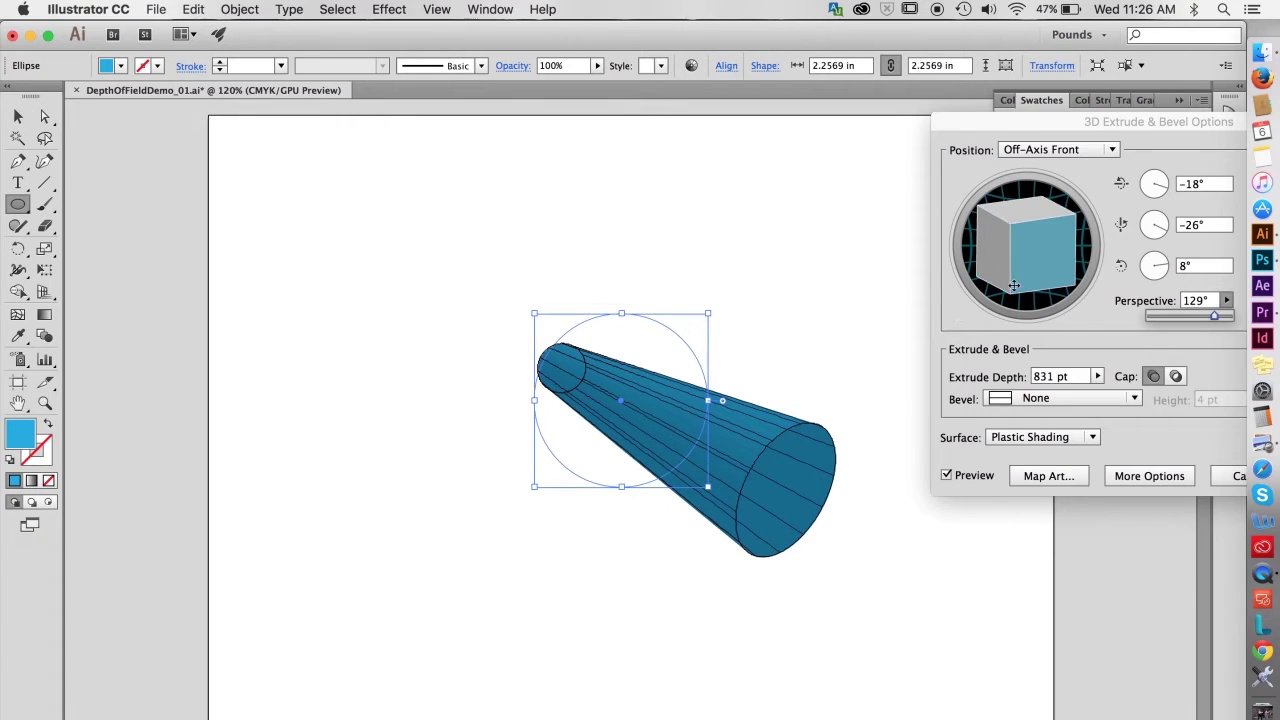
drag(998, 288, 1025, 269)
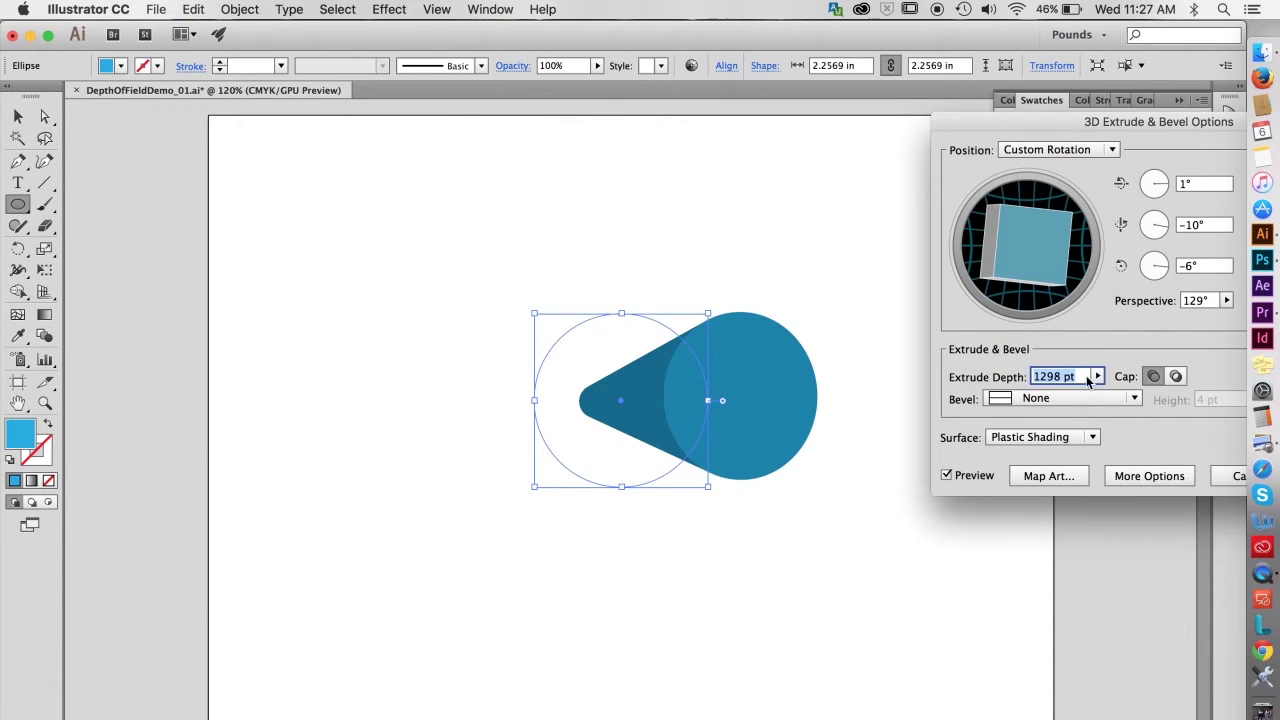
click(1047, 476)
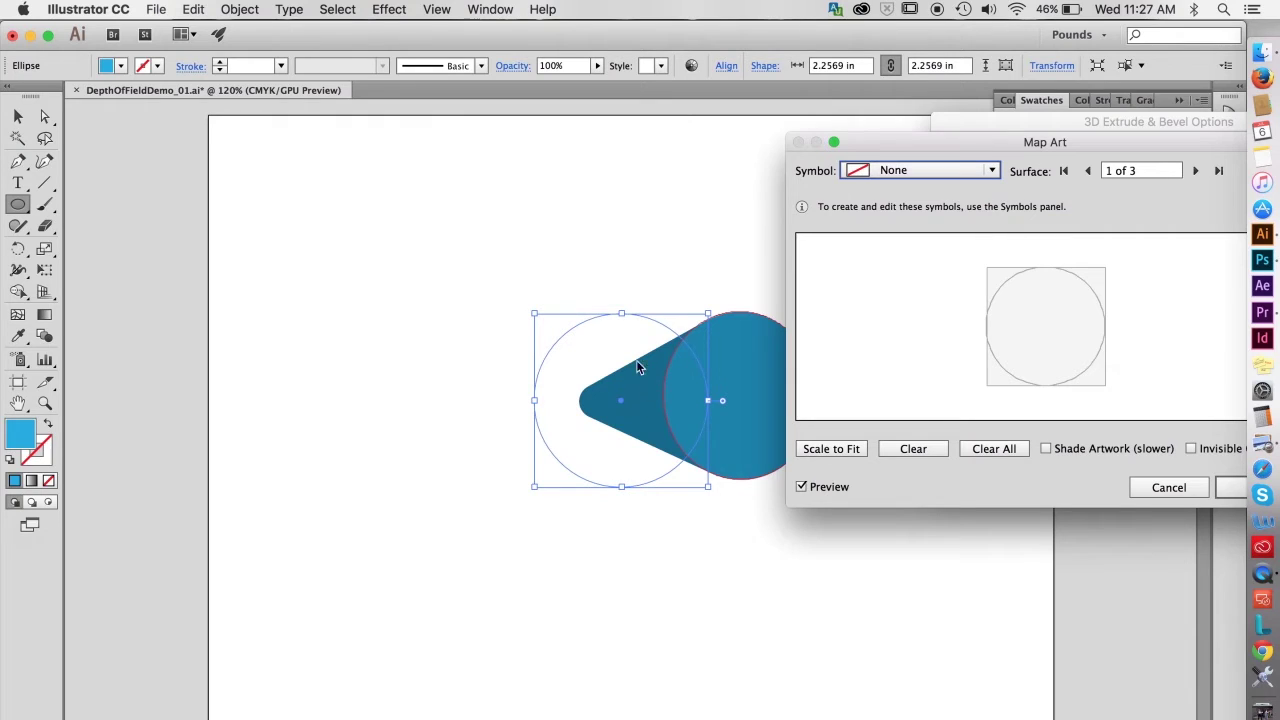
Map the New Symbol leaf pattern onto surface 3 of 3, the cone's side, and enlarge it
click(1196, 171)
click(1196, 171)
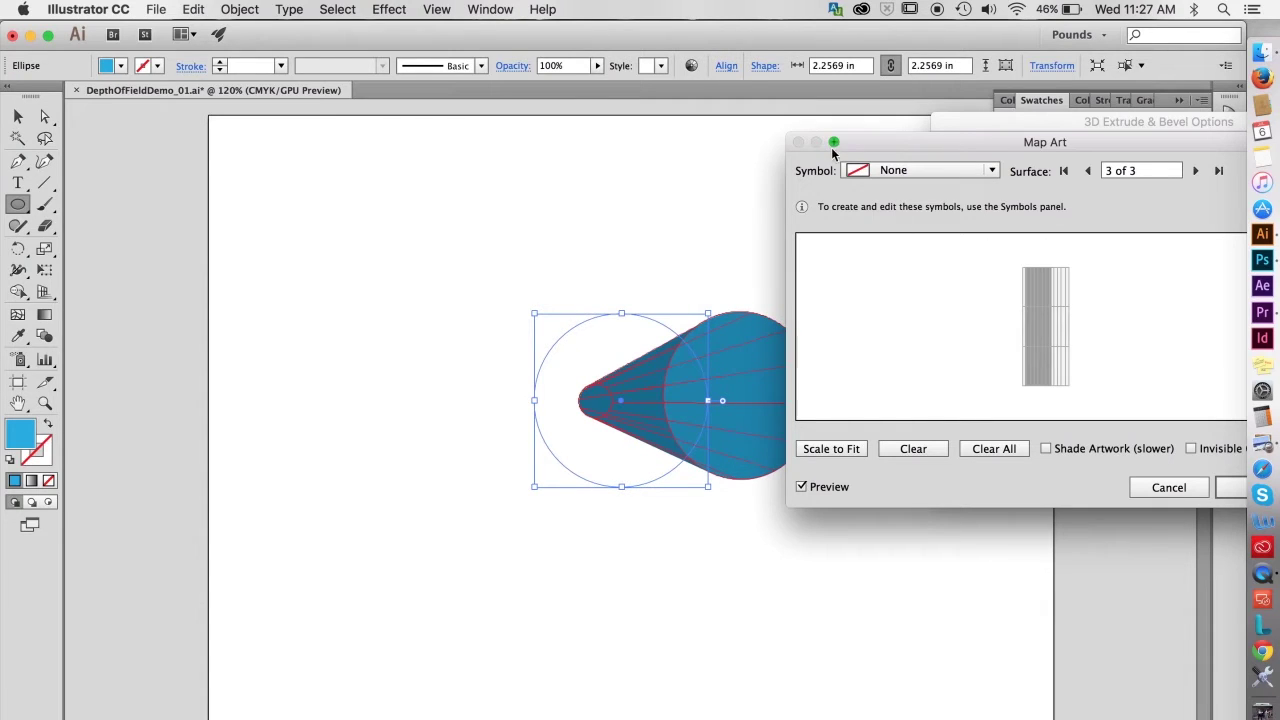
click(880, 170)
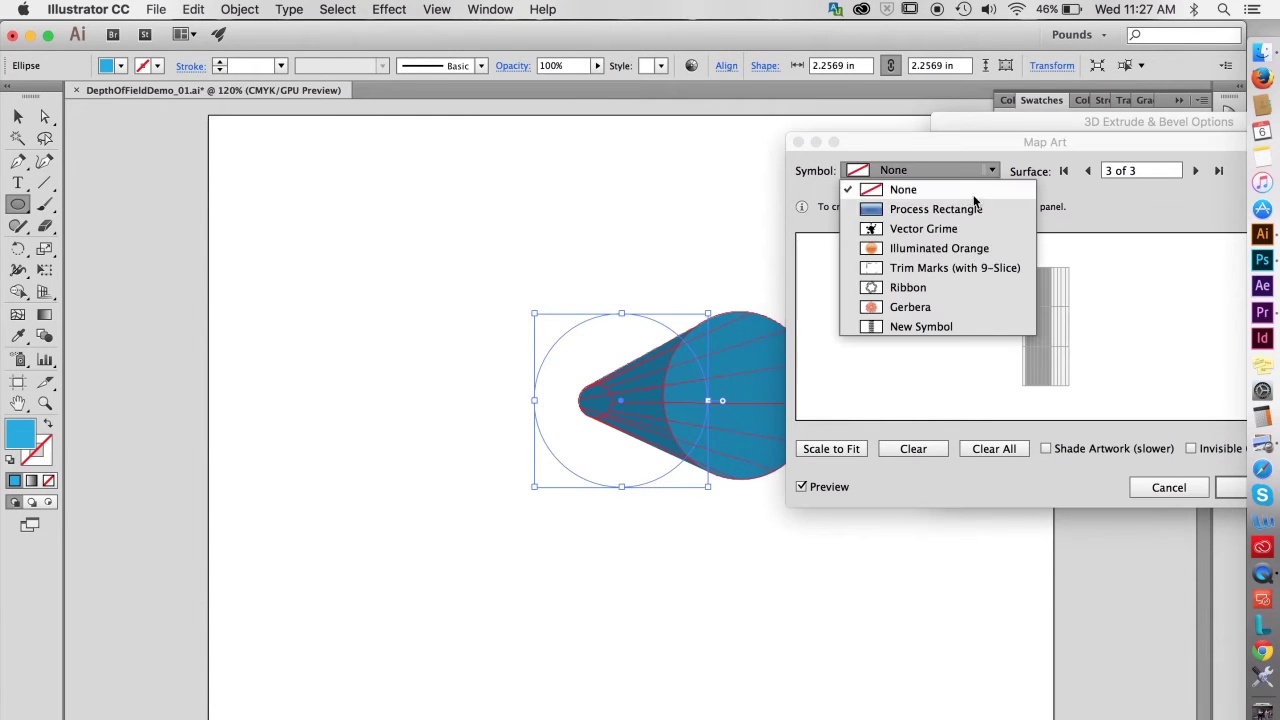
click(906, 327)
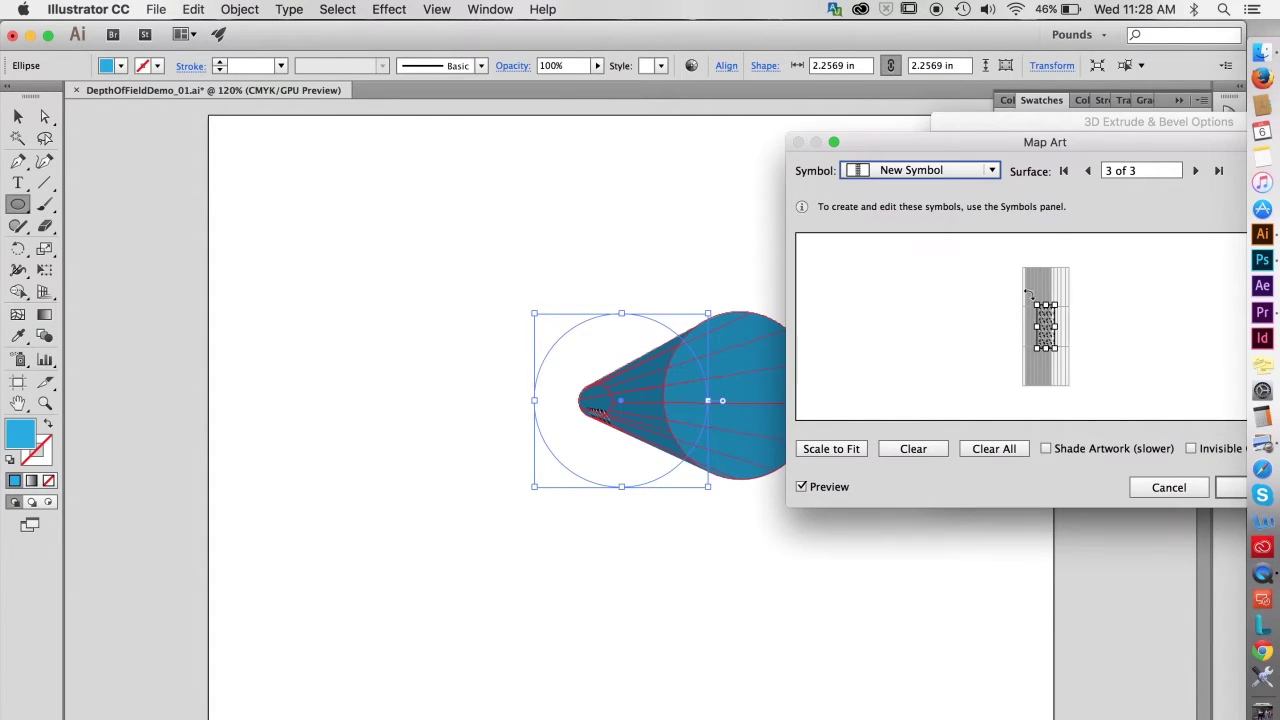
click(1057, 305)
drag(1057, 305, 1068, 269)
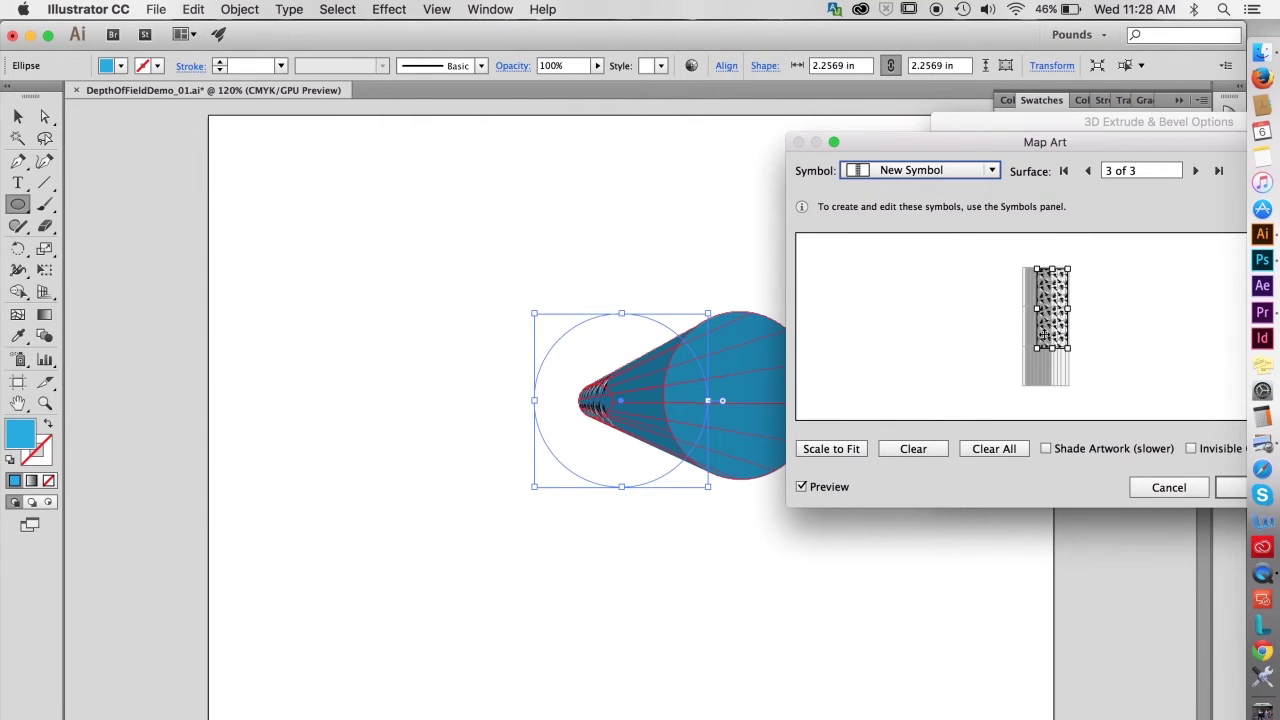
drag(1036, 348, 1023, 388)
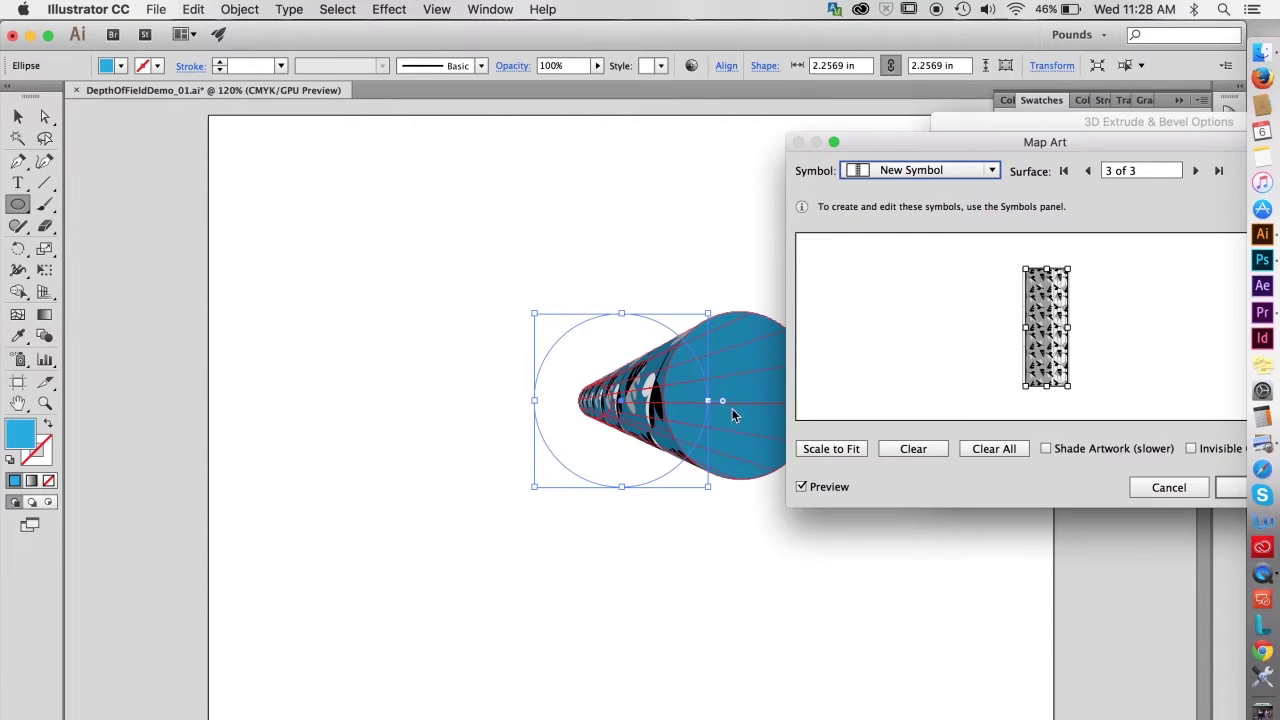
Map New Symbol onto surface 1 of 3, the front face, fit it, and confirm
click(1195, 171)
click(991, 171)
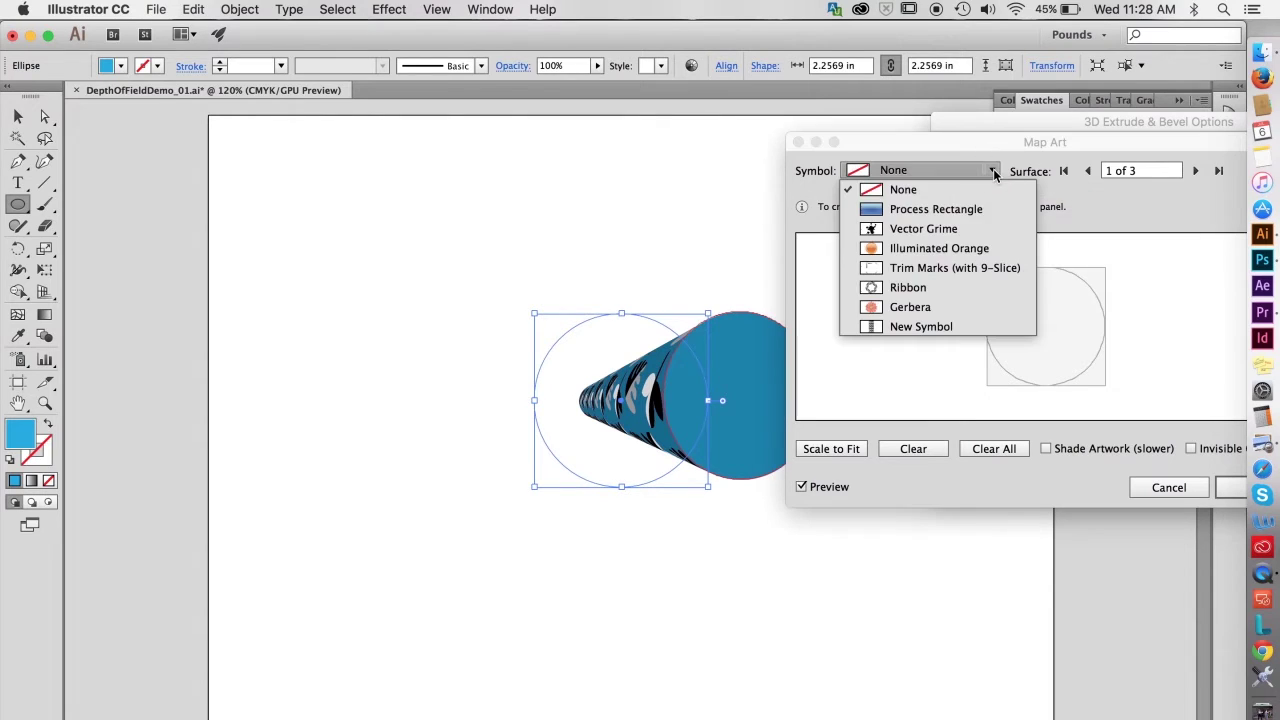
click(895, 326)
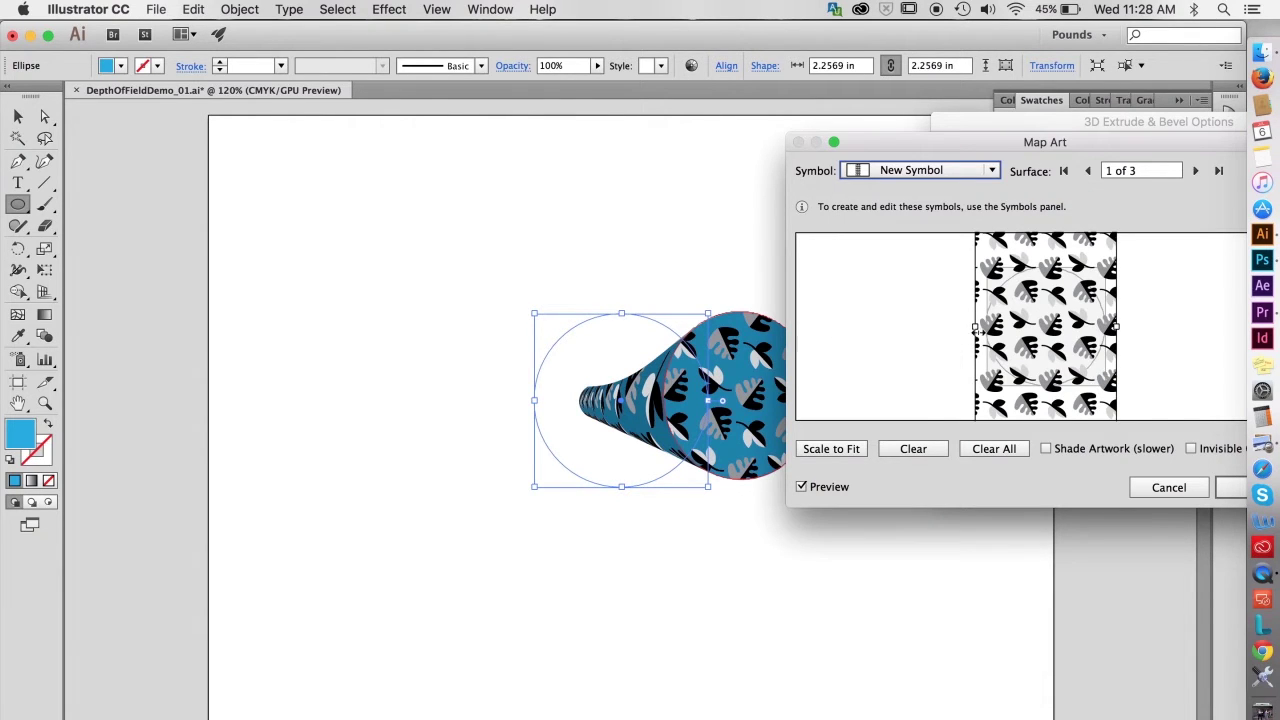
drag(977, 330, 985, 327)
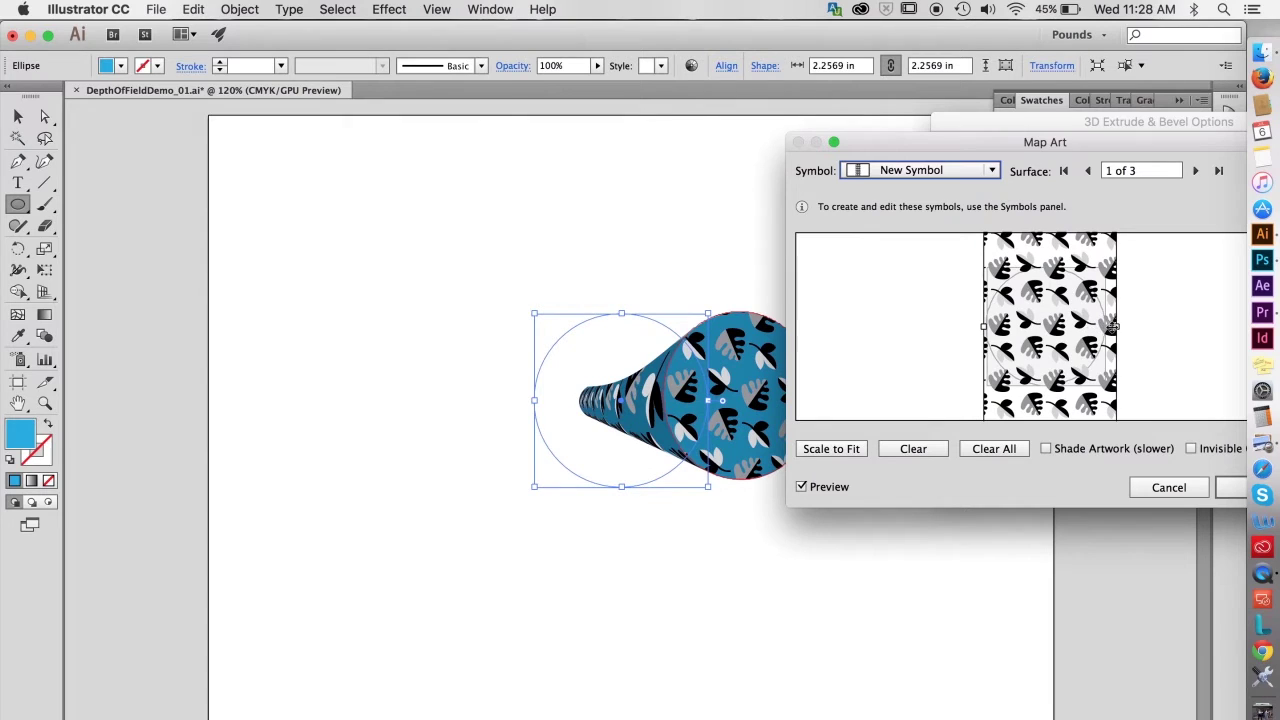
drag(1112, 326, 1108, 323)
click(1196, 481)
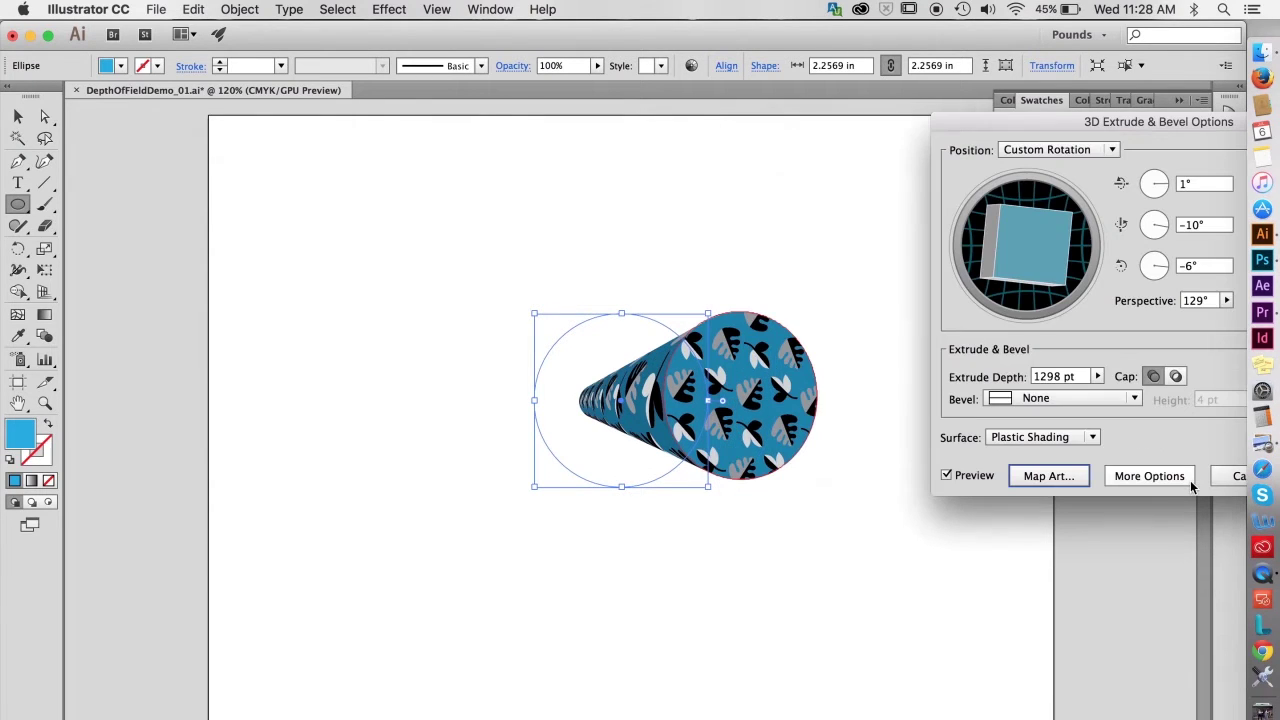
Set ambient light to 25%, reposition the light source, and apply the 3D effect
drag(1060, 124, 961, 107)
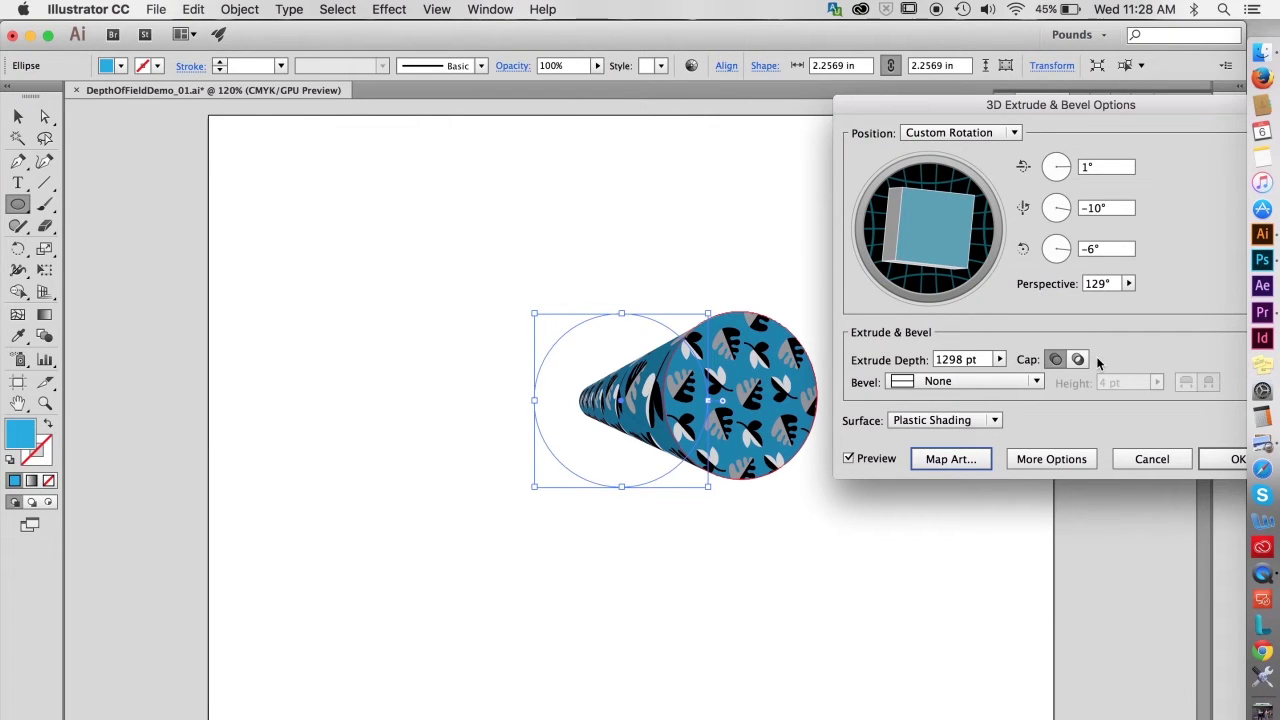
click(1045, 459)
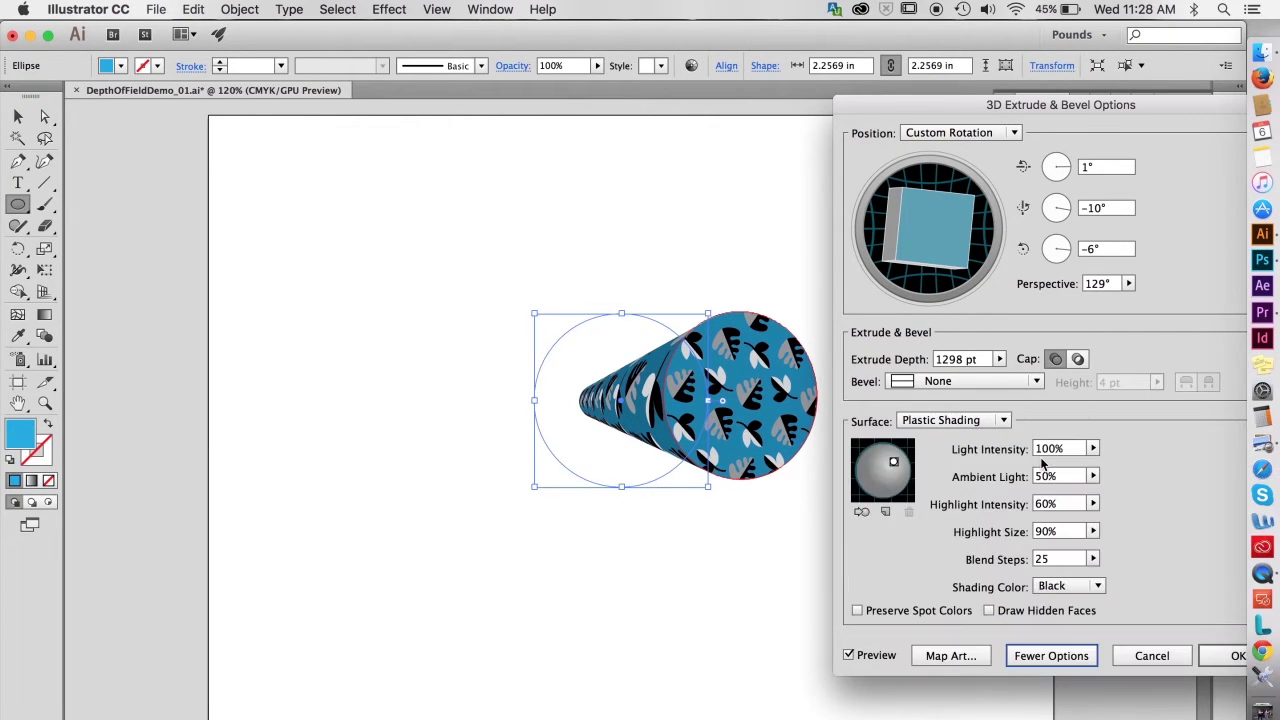
click(1092, 477)
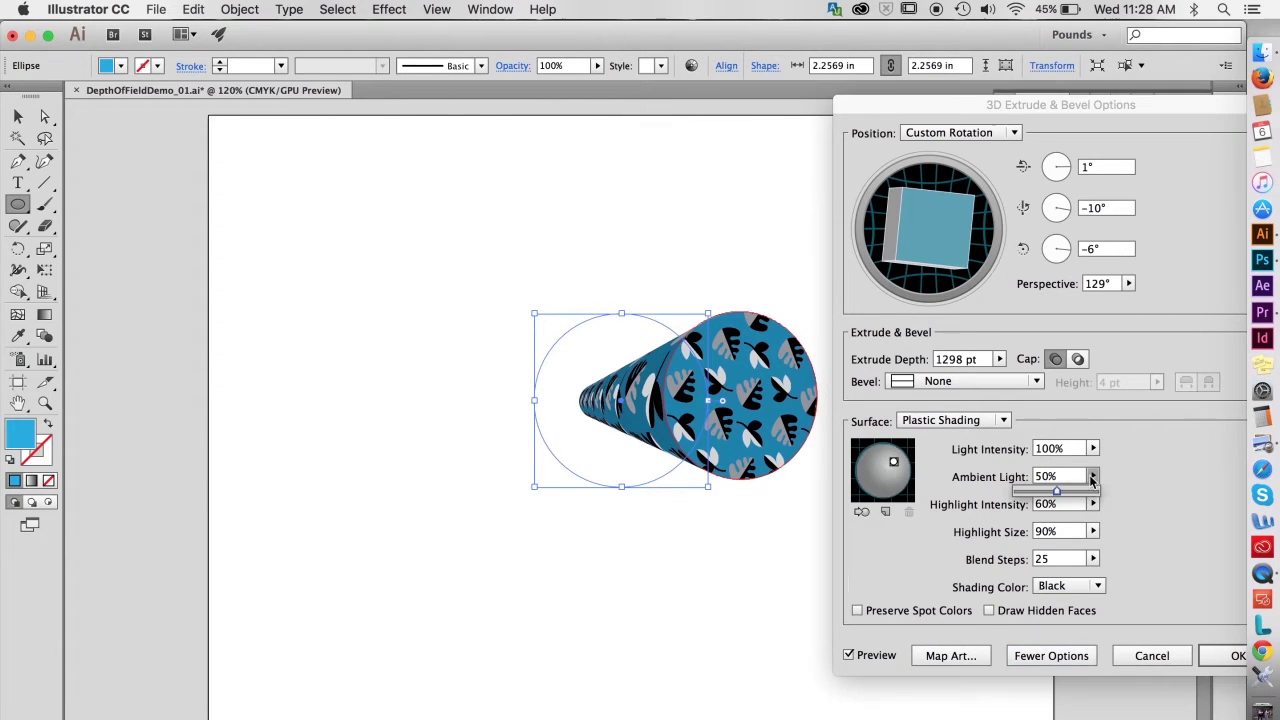
drag(1057, 492, 1034, 492)
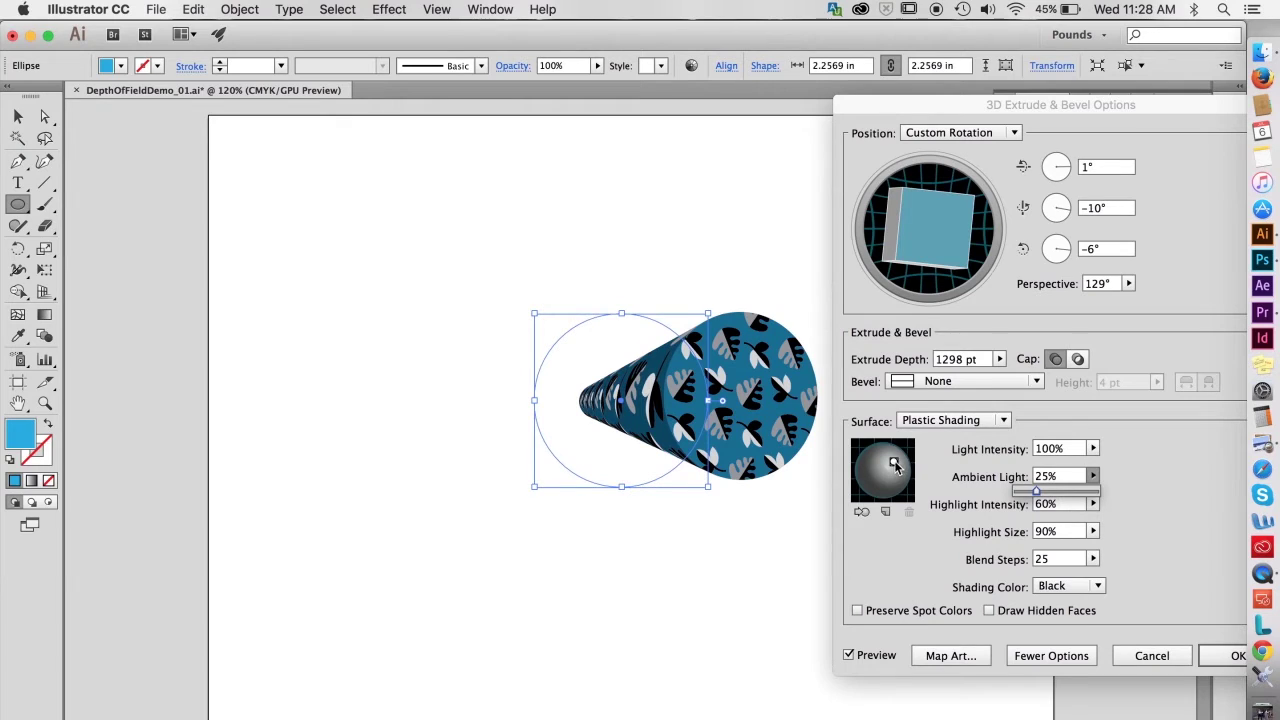
drag(895, 465, 871, 460)
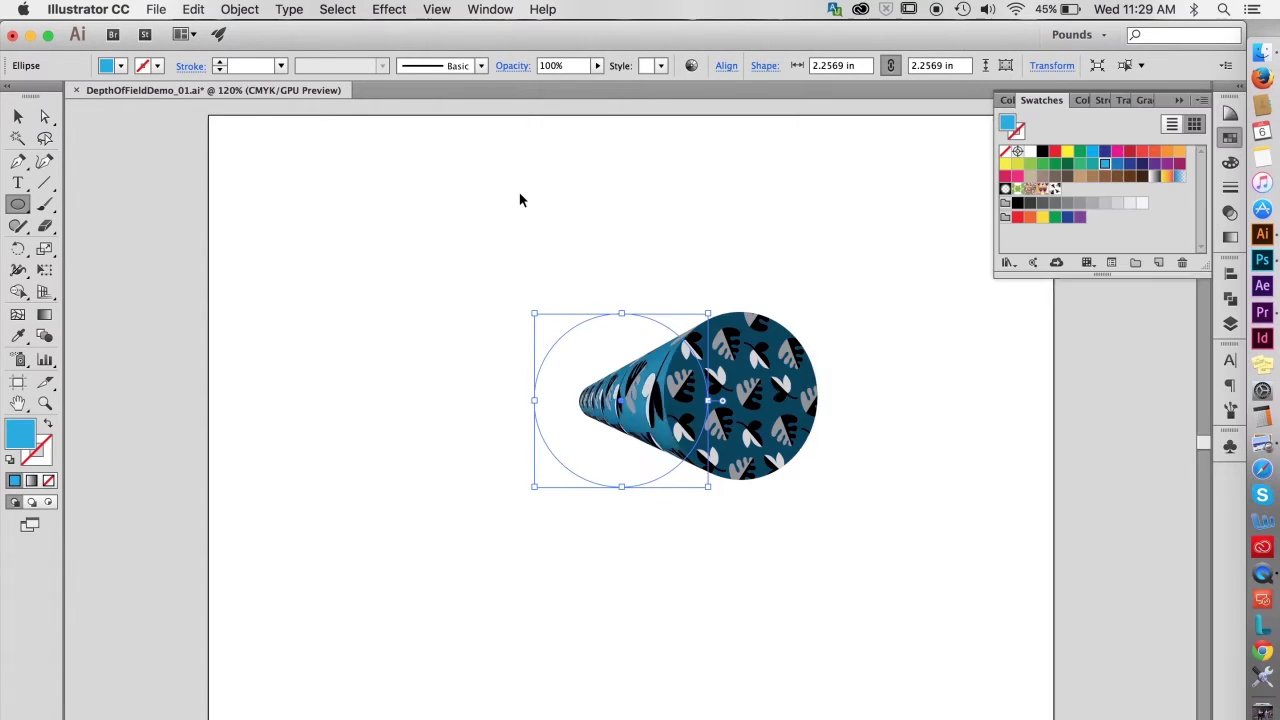
key(super+y)
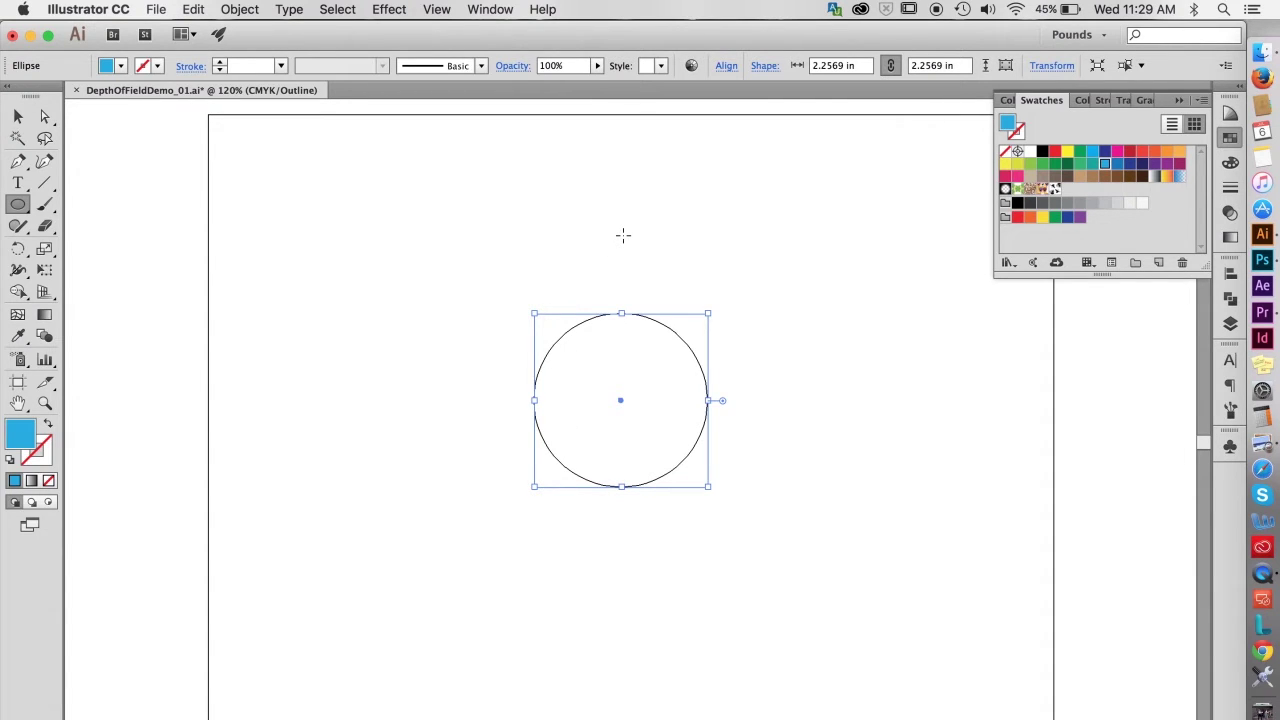
Expand the 3D cone's appearance into editable artwork
key(super+y)
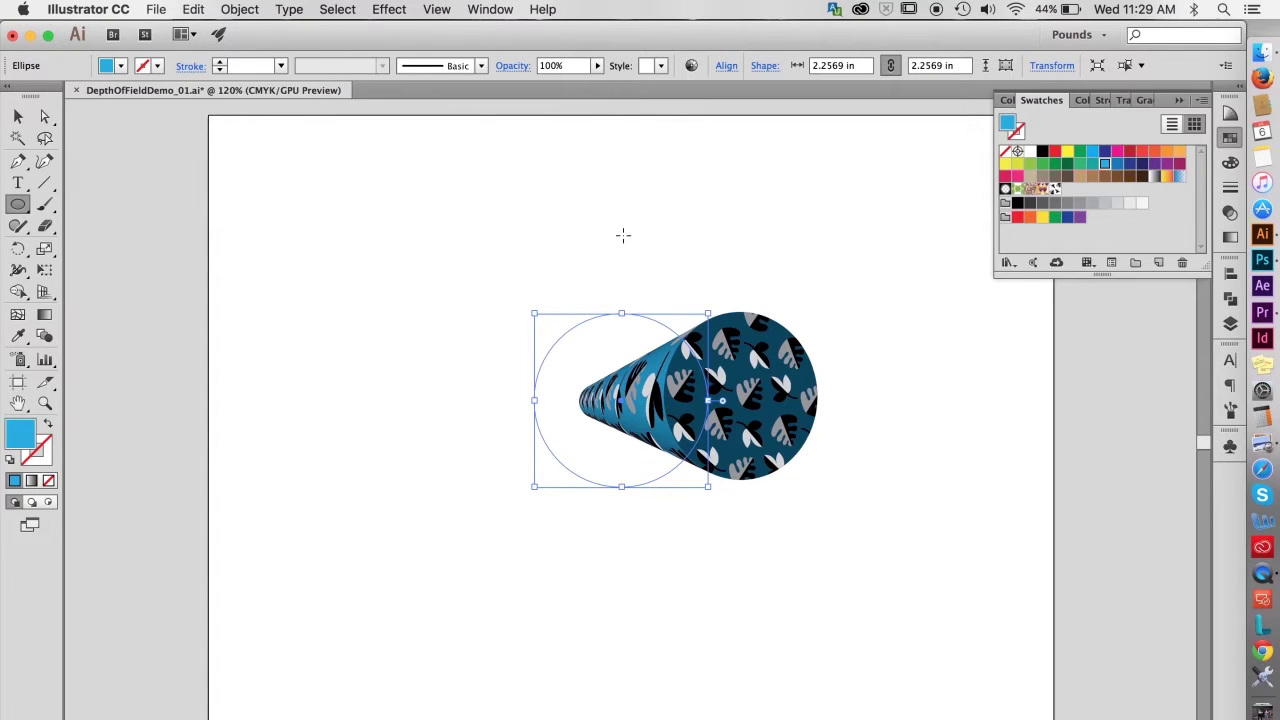
click(18, 116)
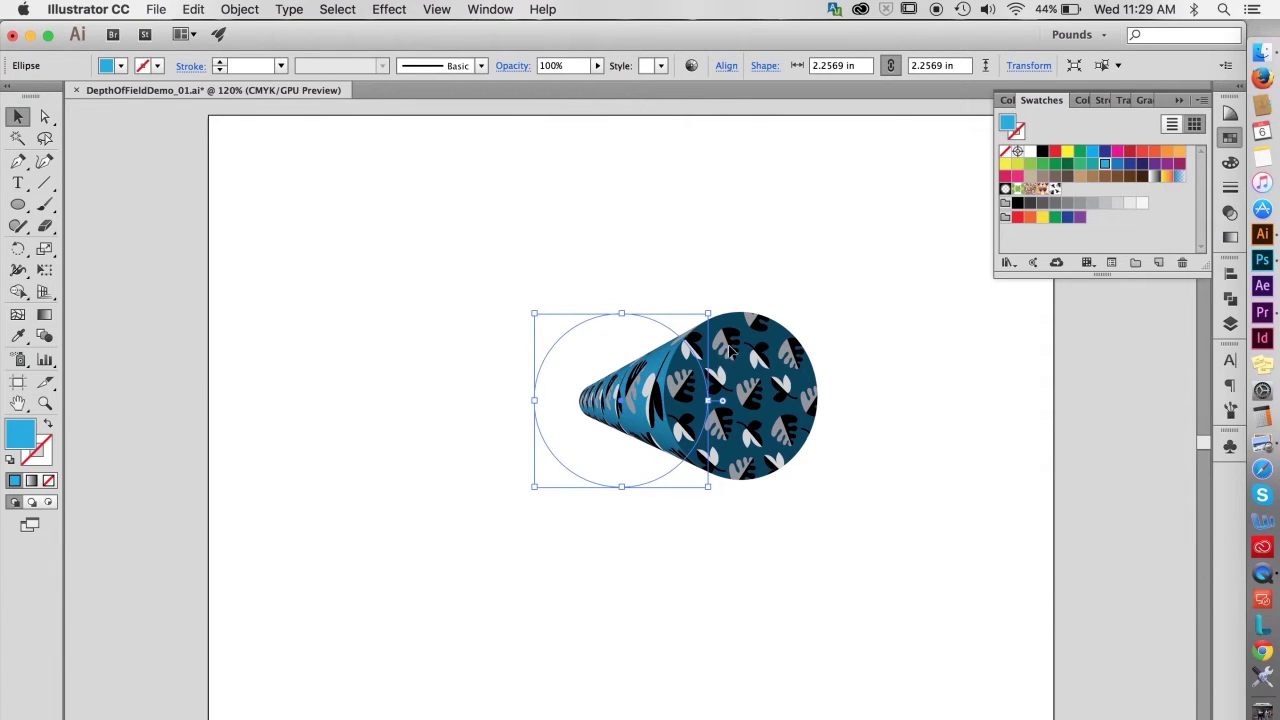
click(240, 10)
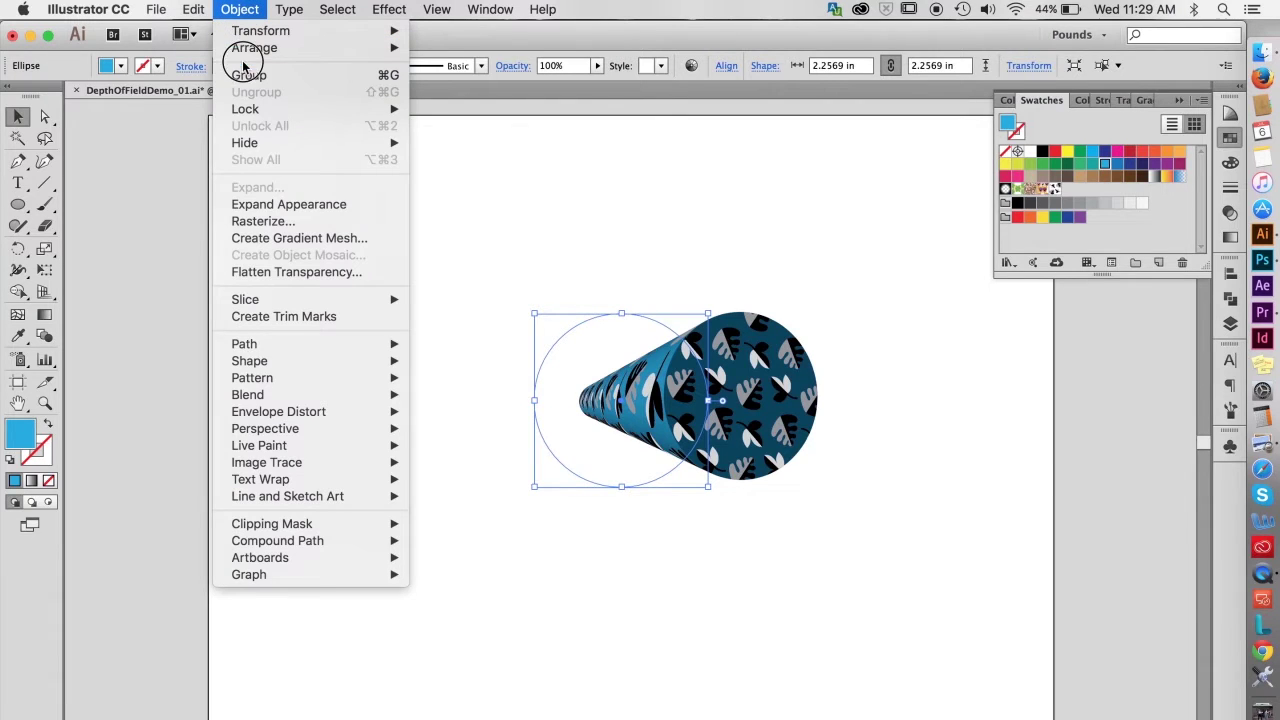
click(289, 204)
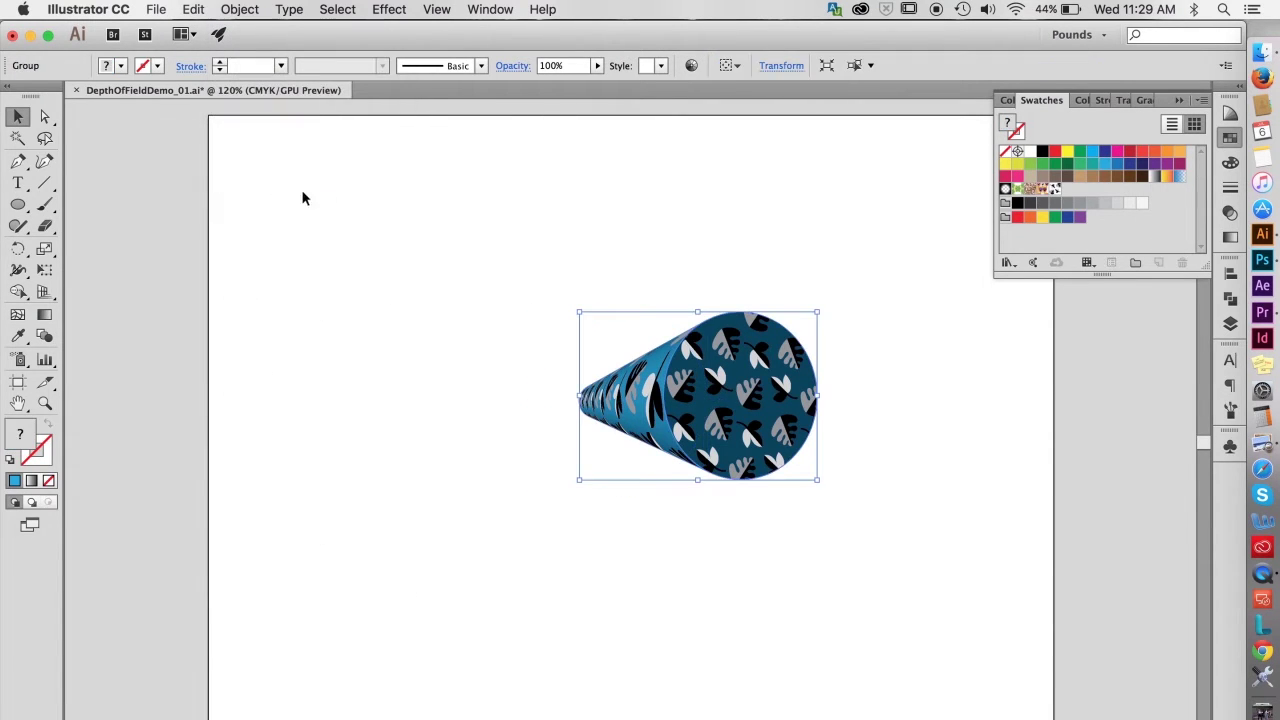
key(super+y)
click(611, 193)
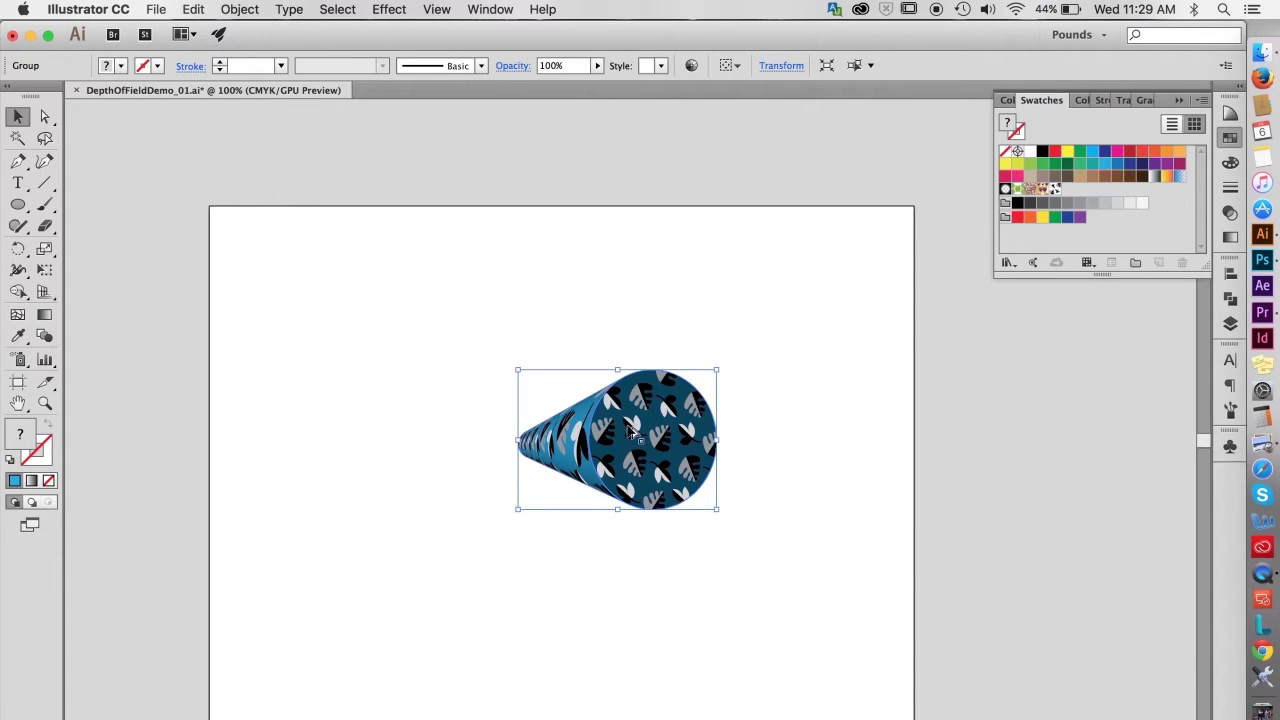
Duplicate the cone once to the right and once to the left, making a row of three
click(629, 428)
drag(629, 428, 923, 462)
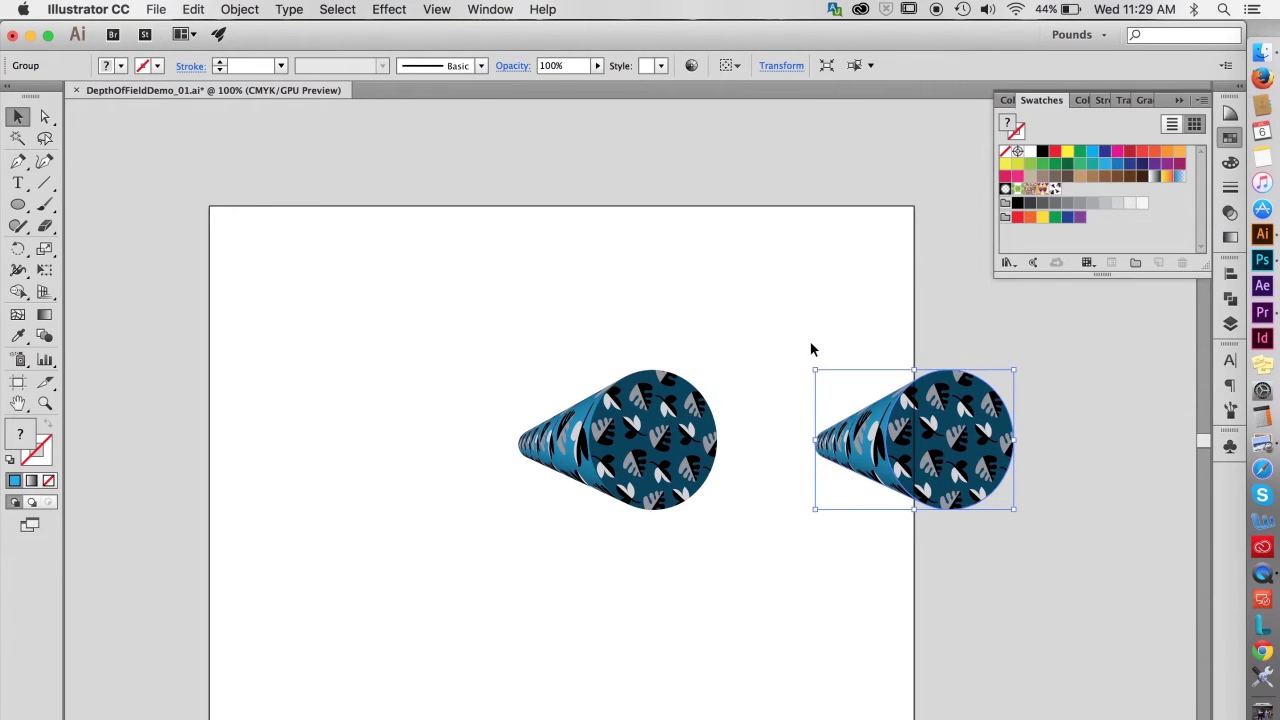
scroll(723, 460, left, 5)
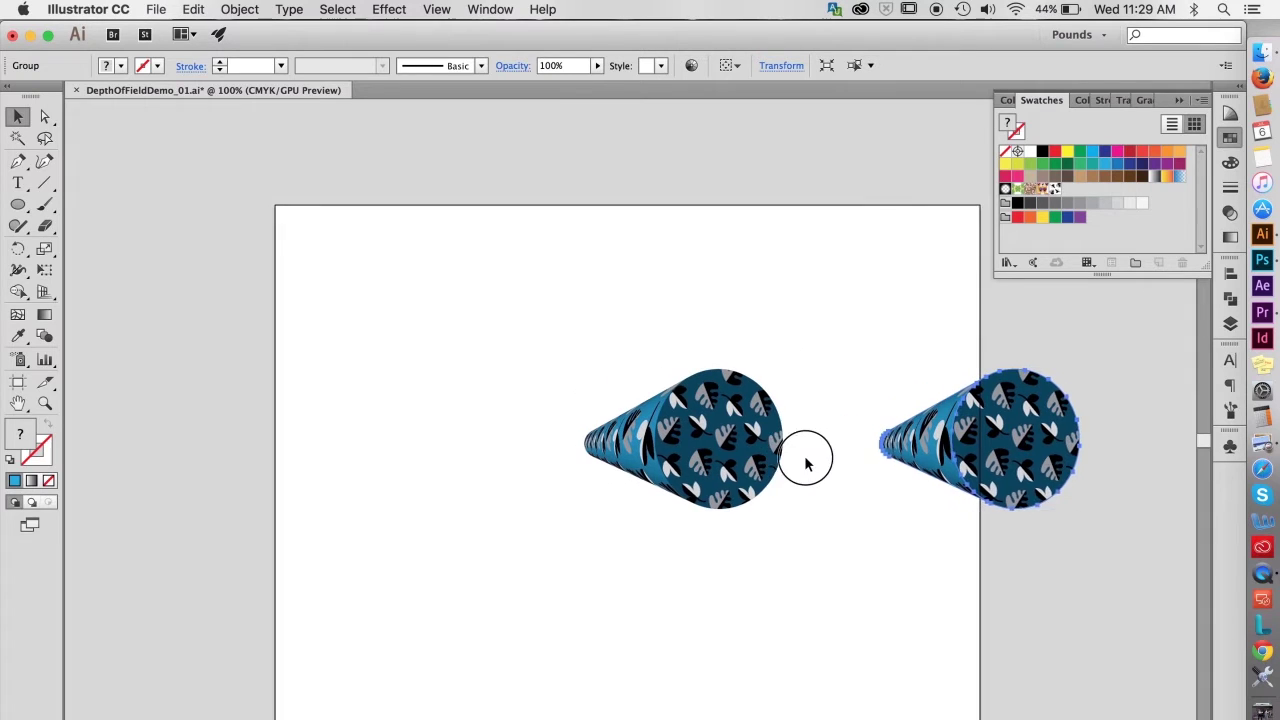
drag(803, 431, 516, 418)
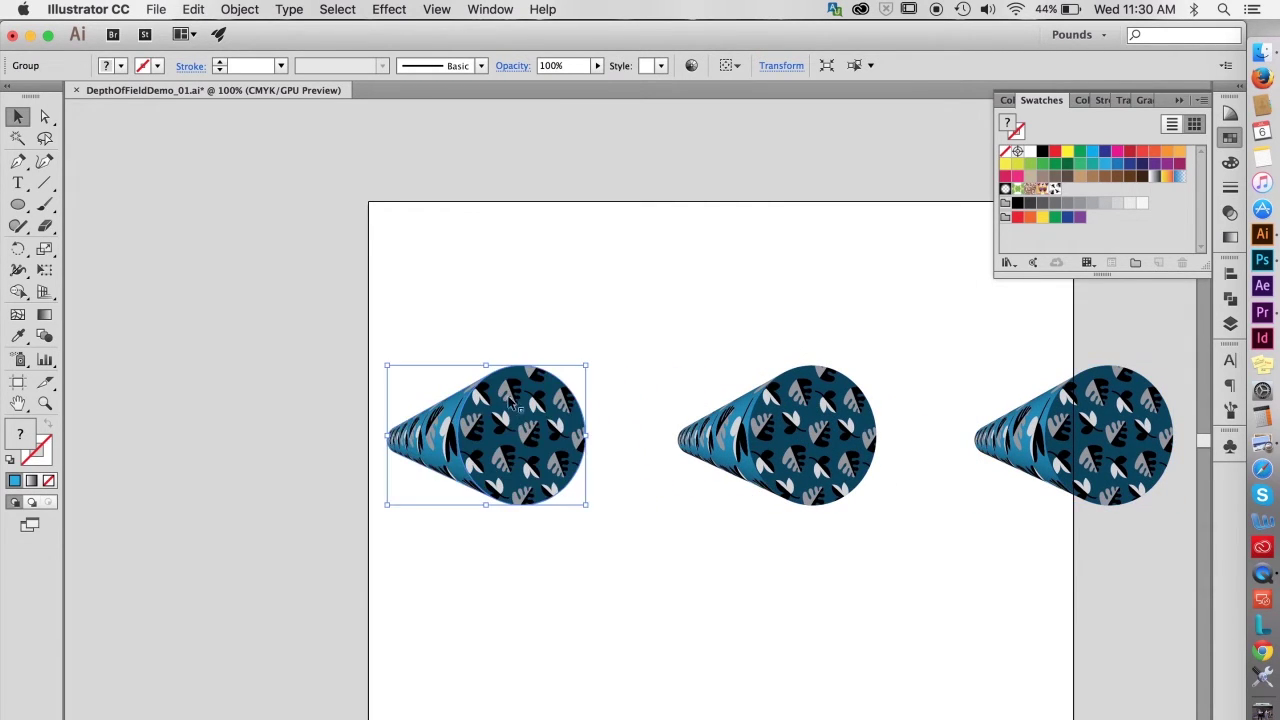
click(1230, 300)
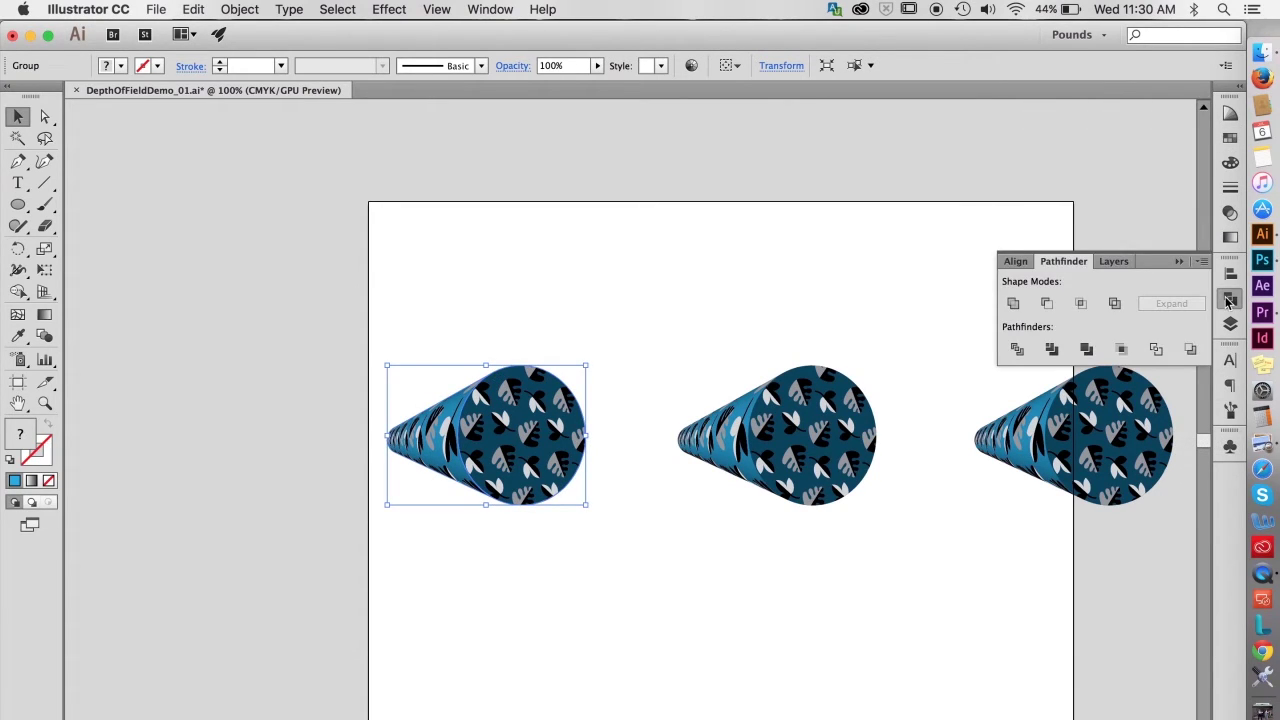
Unite the left cone copy into a solid black teardrop and move it left of the patterned cones
click(1087, 349)
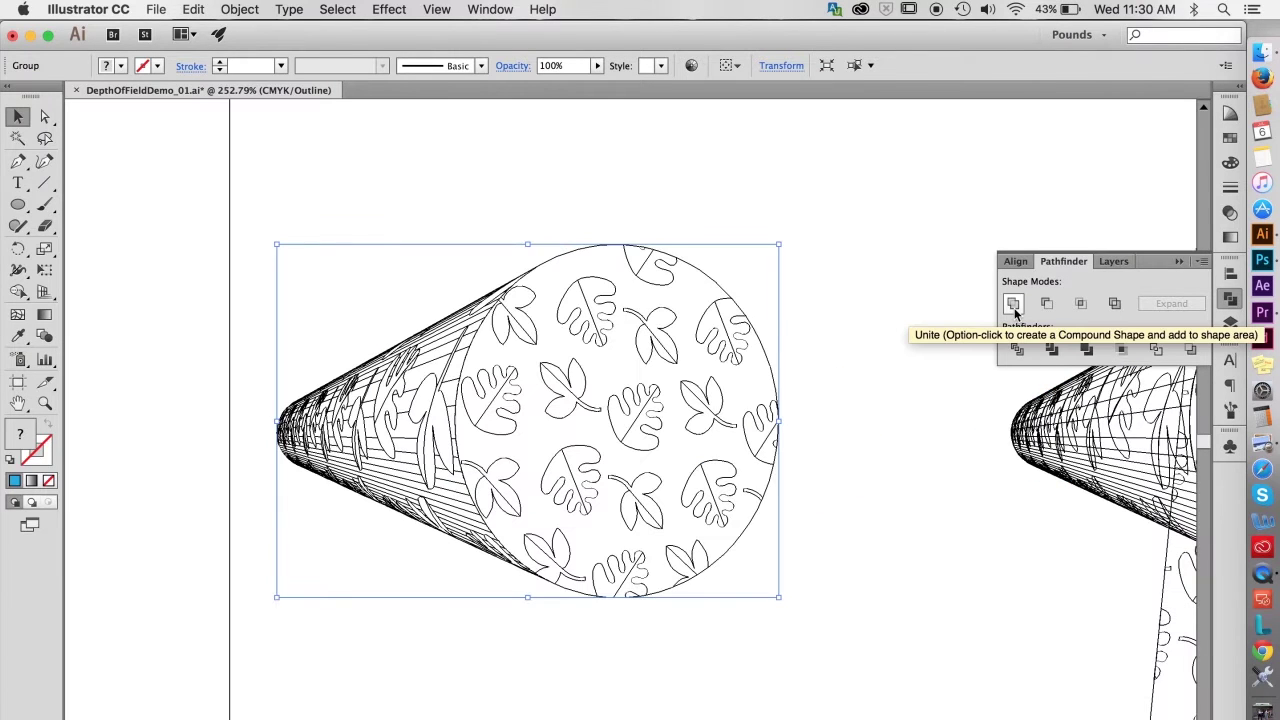
click(1013, 304)
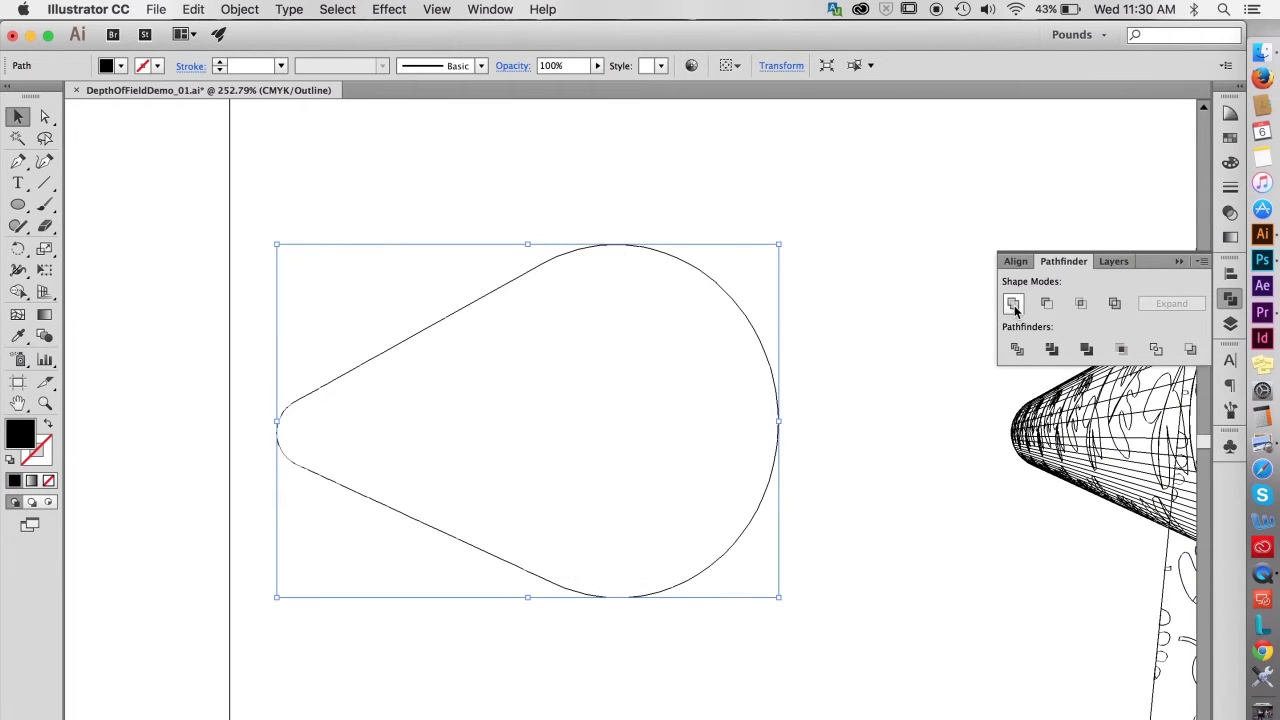
key(super+1)
drag(716, 447, 478, 450)
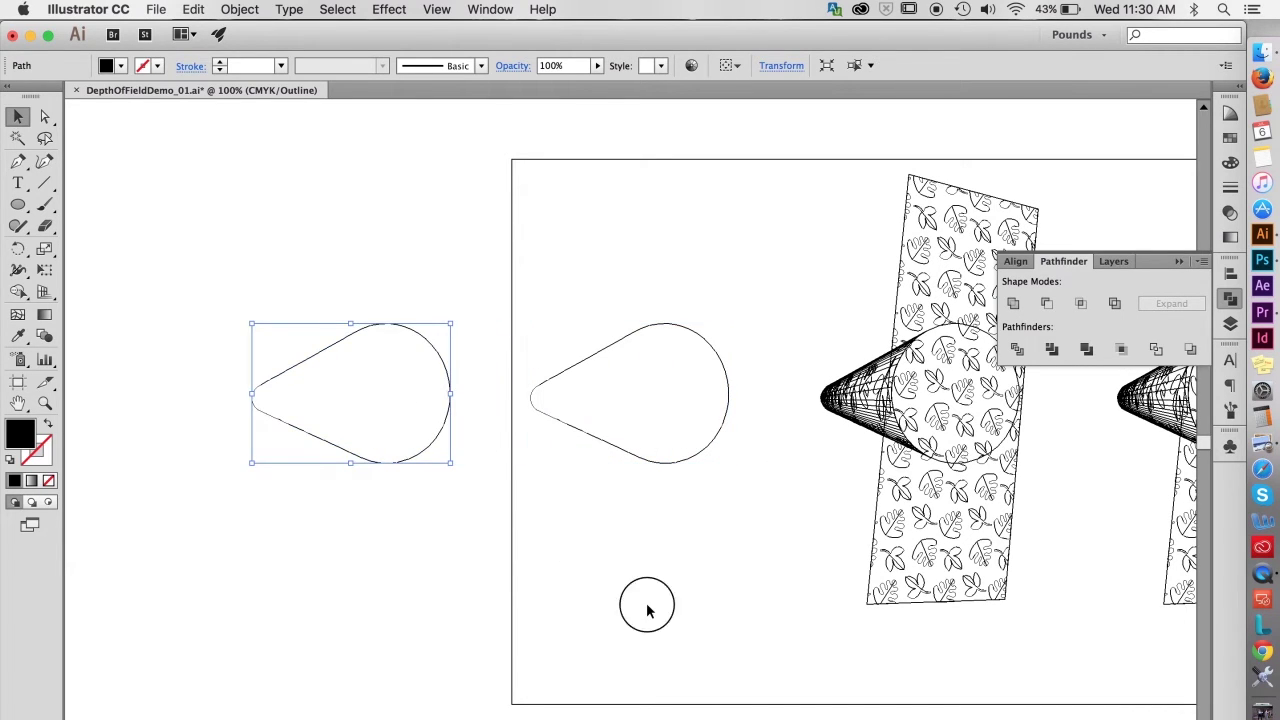
click(649, 608)
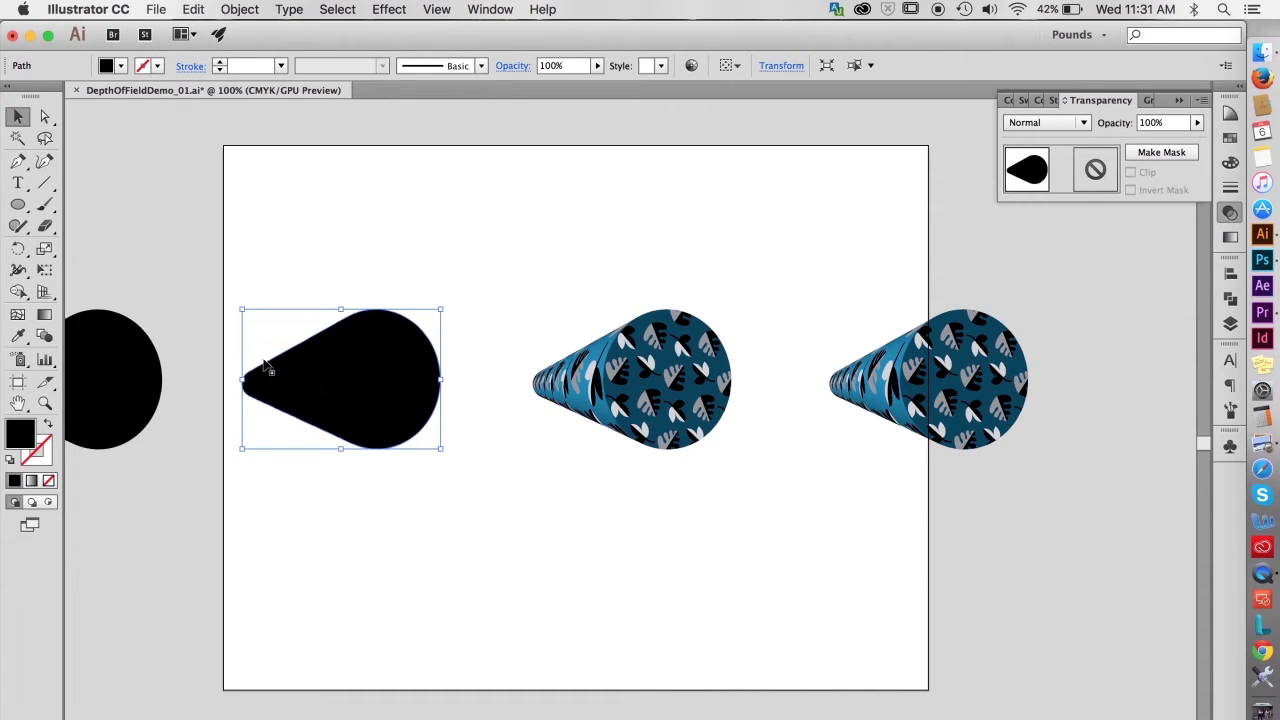
Fill the teardrop with a white-to-black linear gradient that turns black sooner
click(1230, 237)
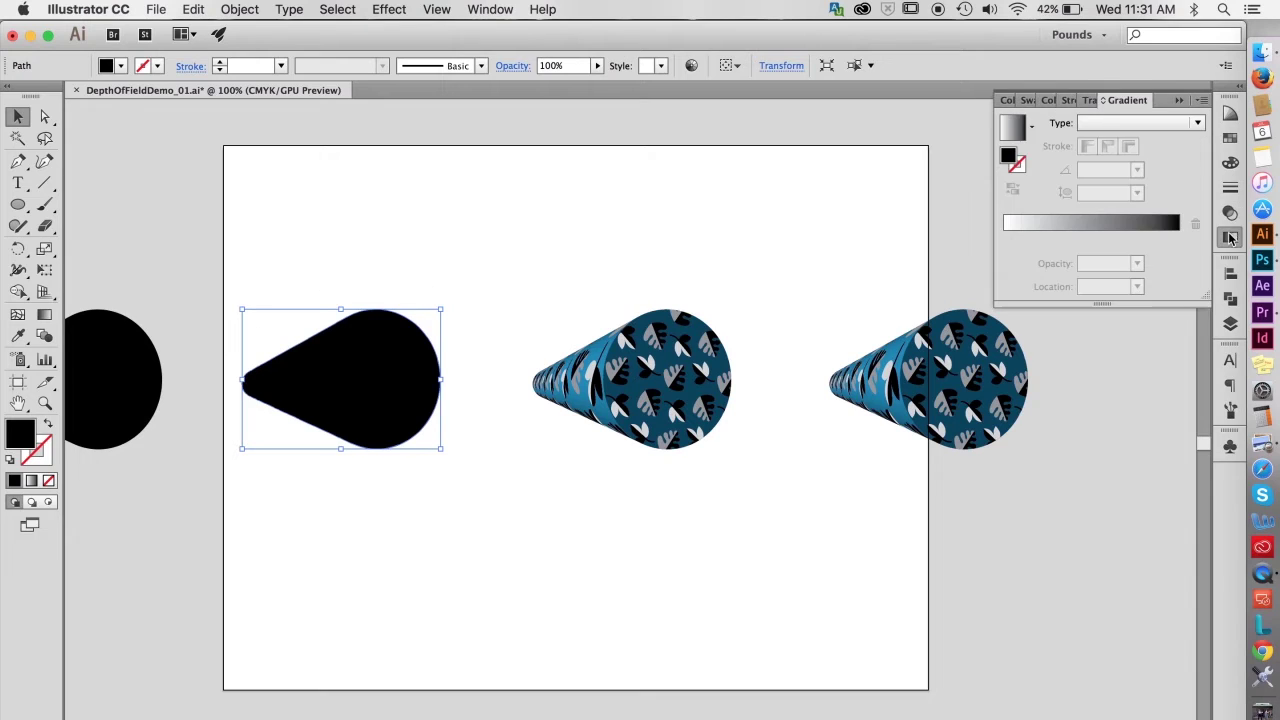
click(1013, 128)
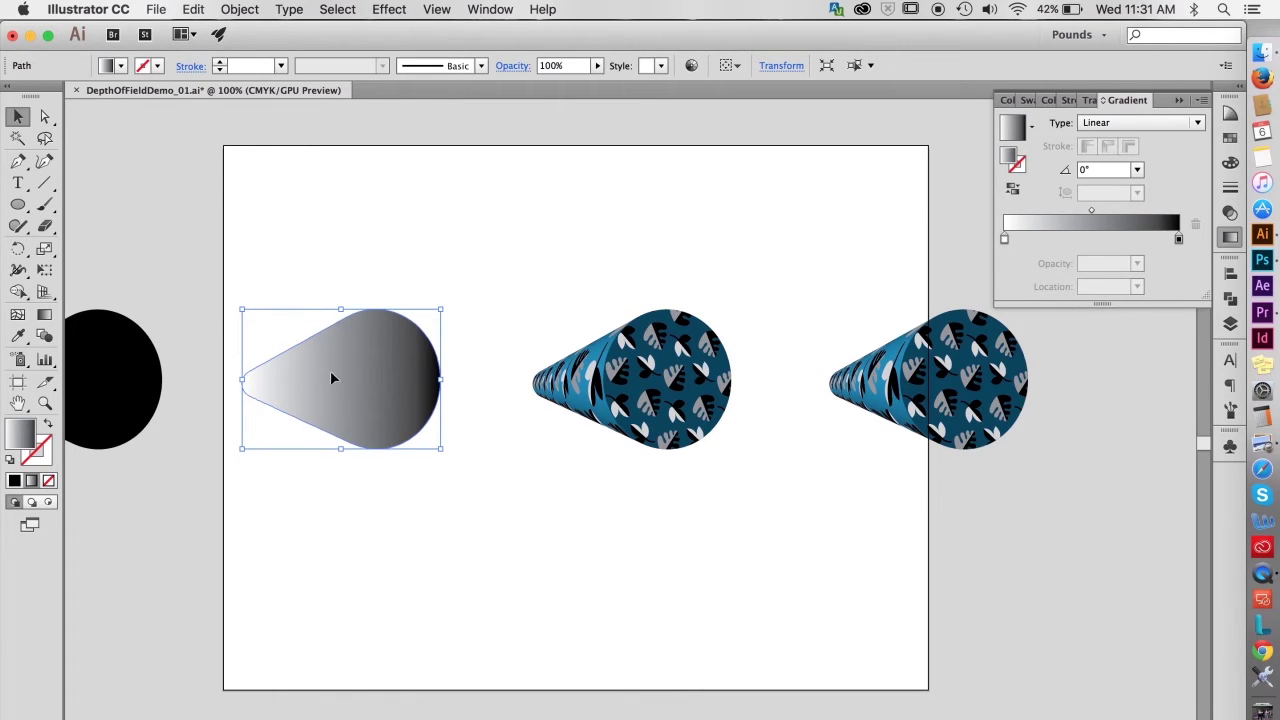
drag(1179, 240, 1059, 214)
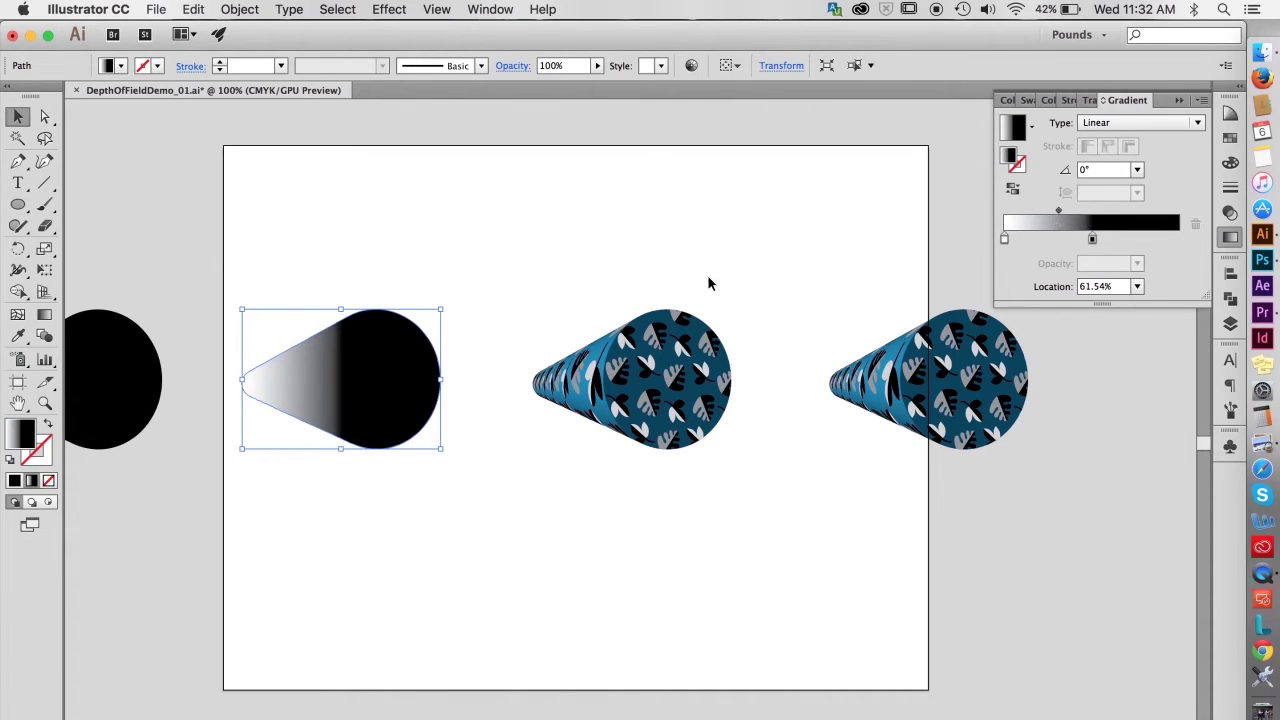
click(505, 276)
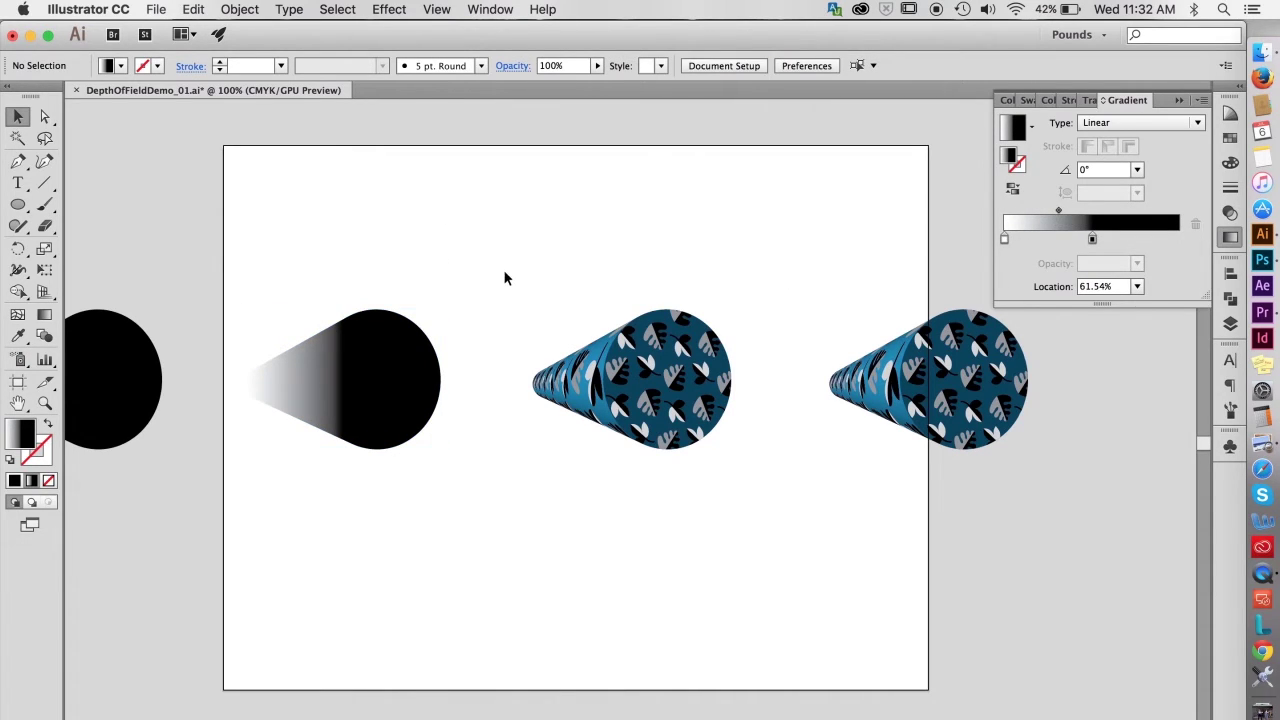
drag(515, 538, 704, 540)
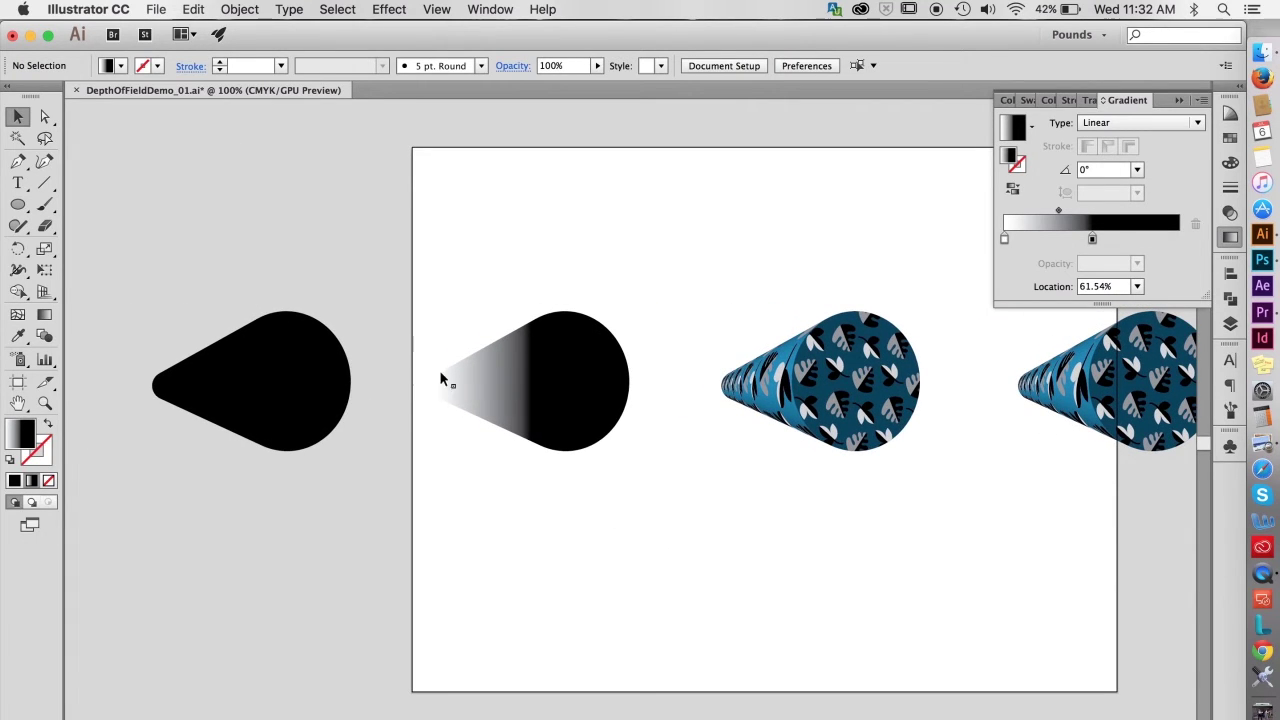
Delete the spare solid black teardrop, move the gradient teardrop left, and set the black stop near 21%
click(320, 371)
key(Delete)
click(571, 394)
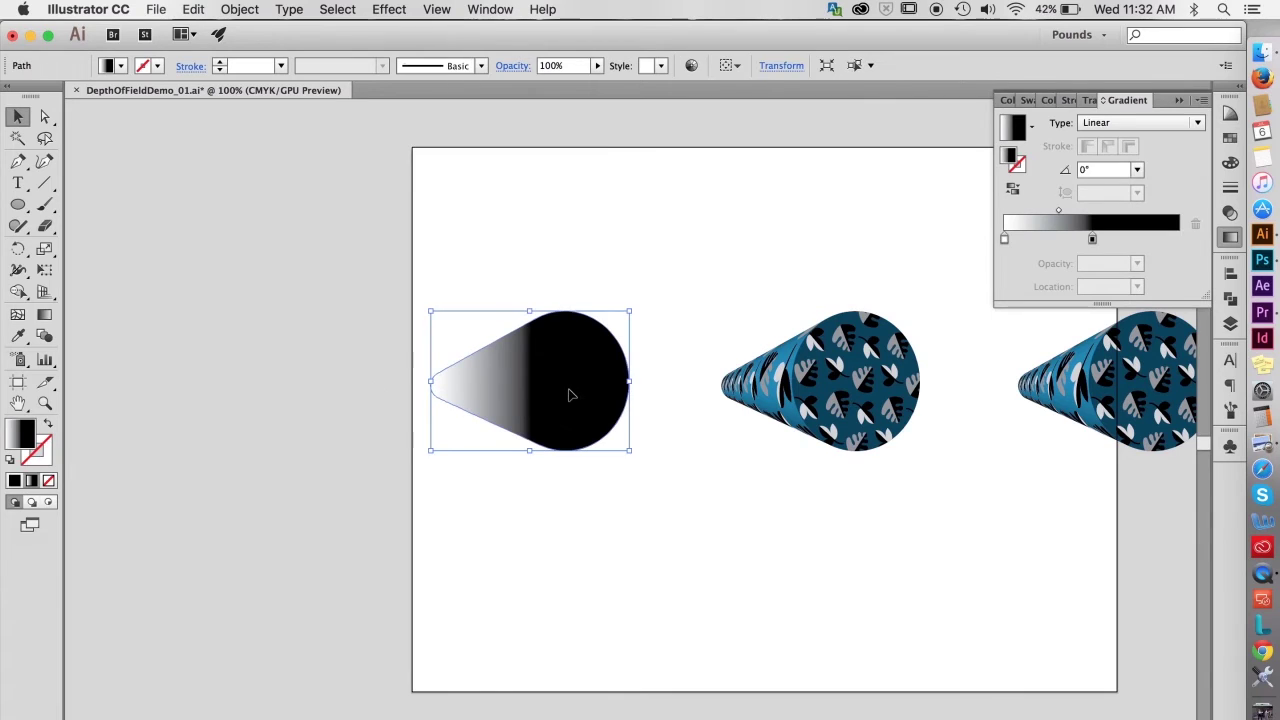
drag(573, 389, 330, 368)
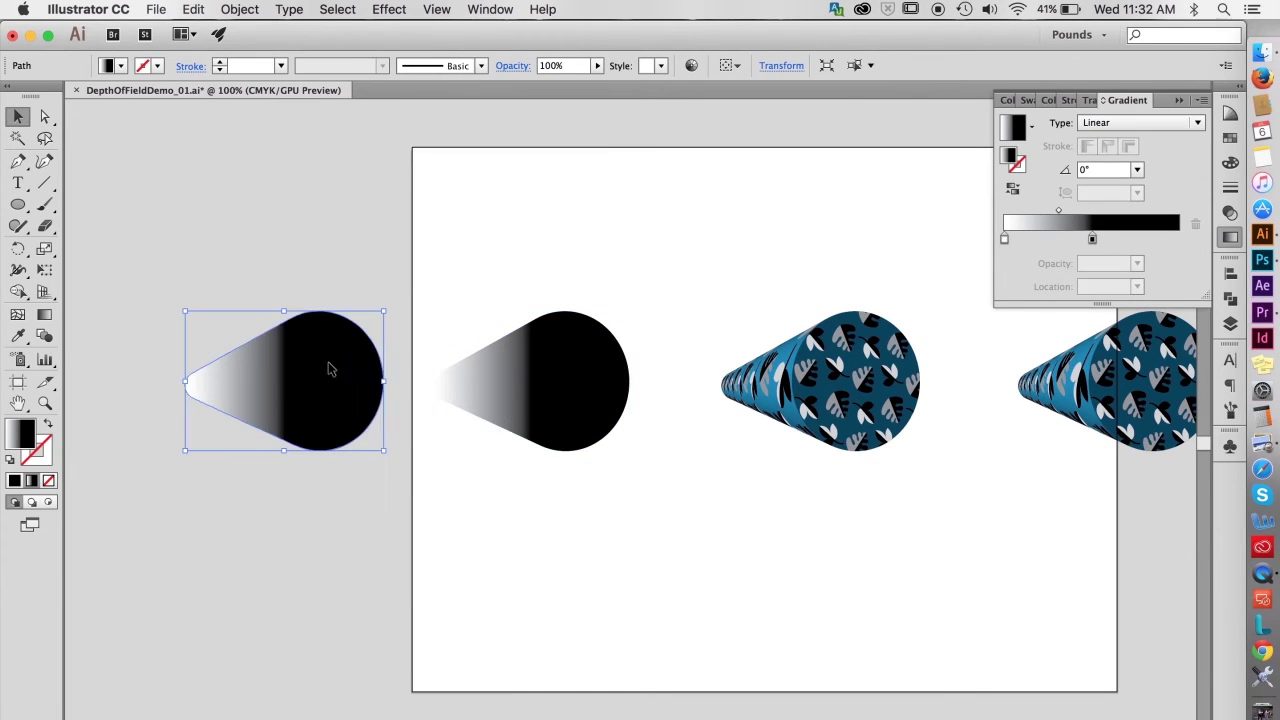
click(1092, 240)
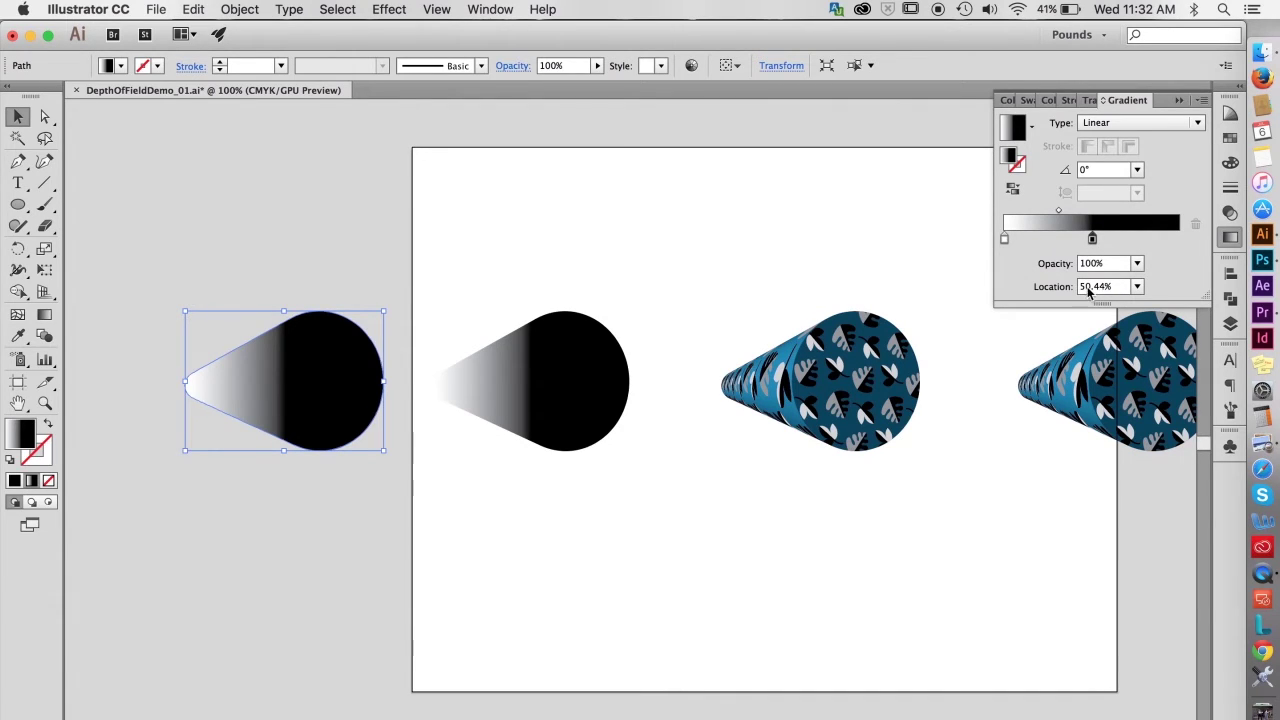
drag(1092, 240, 1005, 239)
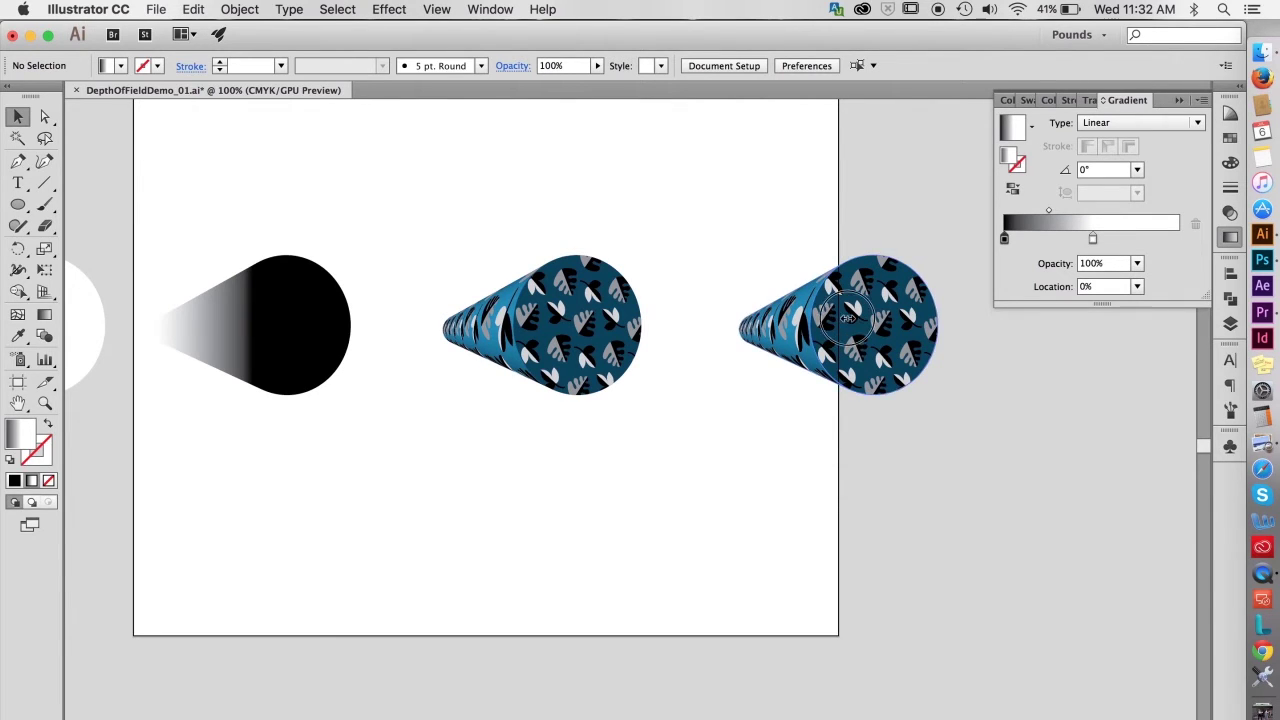
click(851, 326)
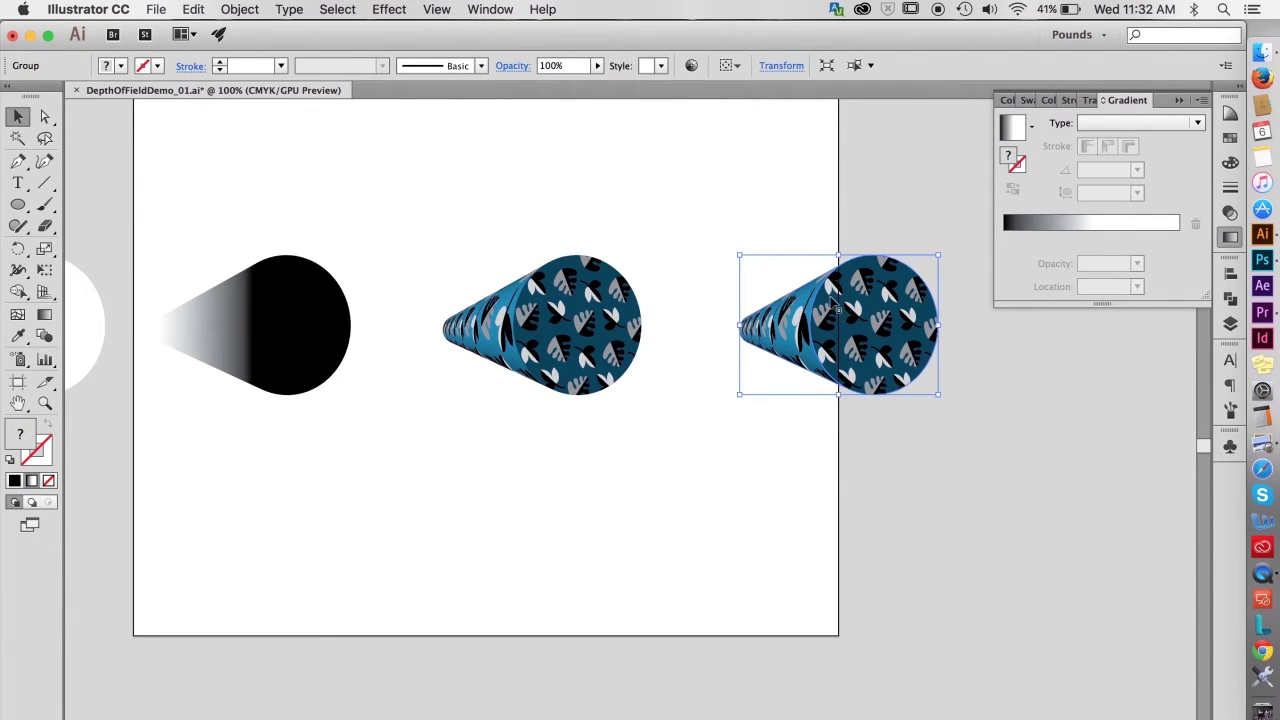
Crop the right cone's leaf pattern to the cone's outline with Pathfinder Crop
key(super+y)
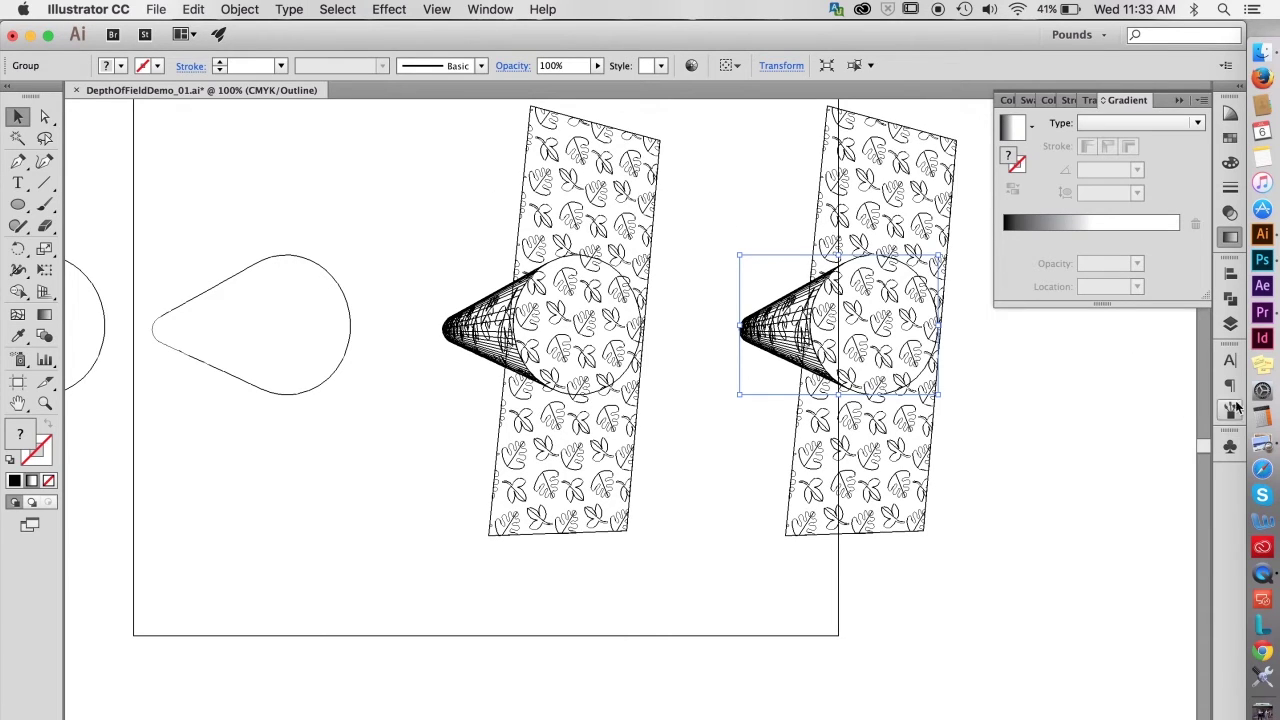
click(1229, 298)
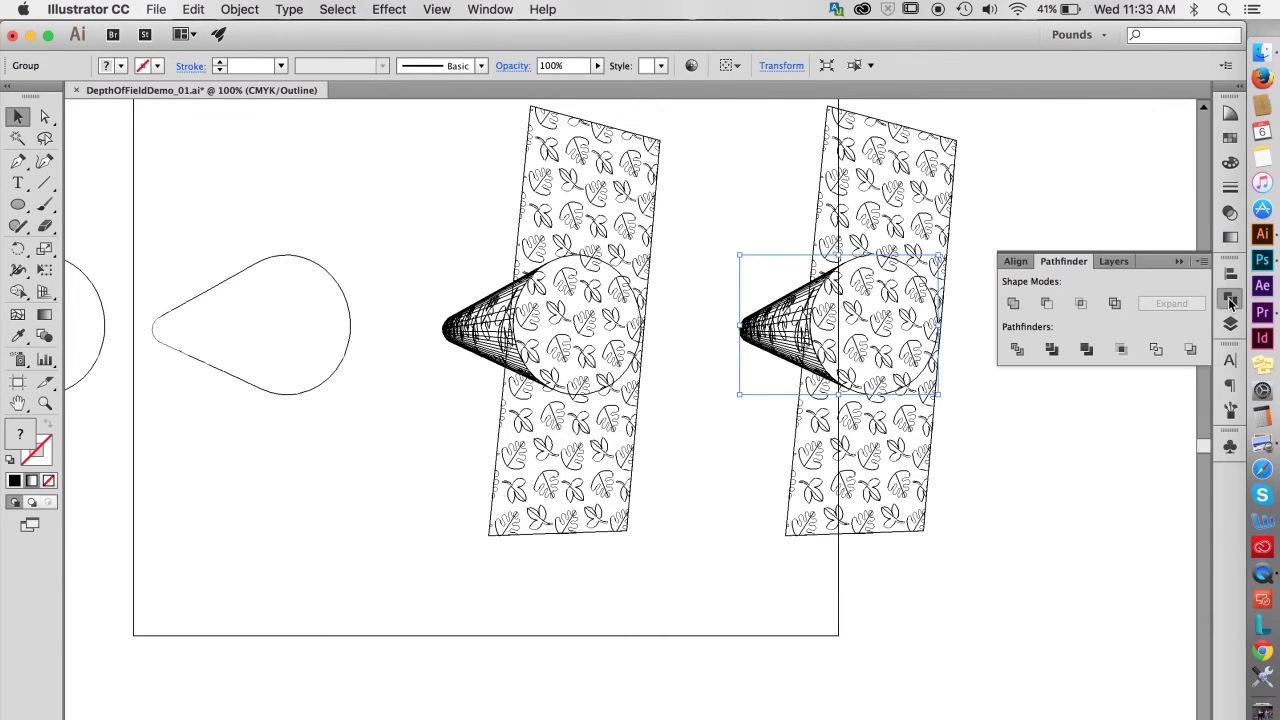
click(1087, 349)
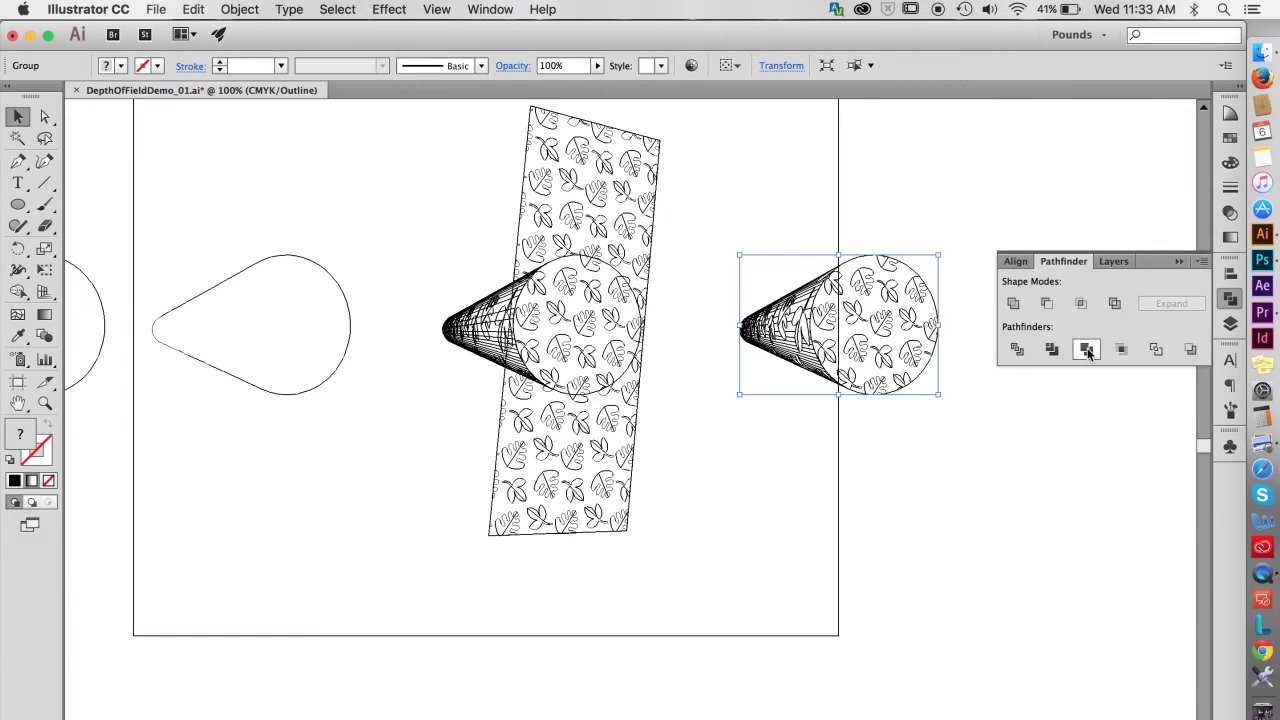
click(784, 224)
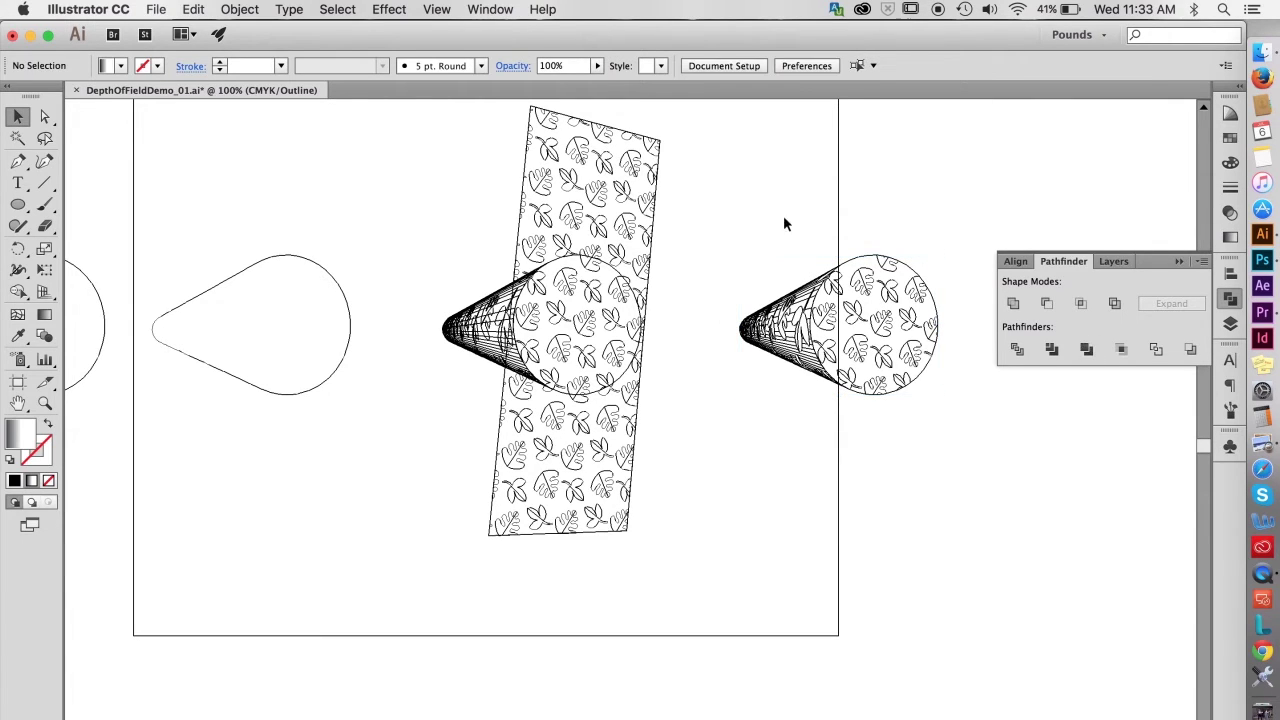
click(608, 292)
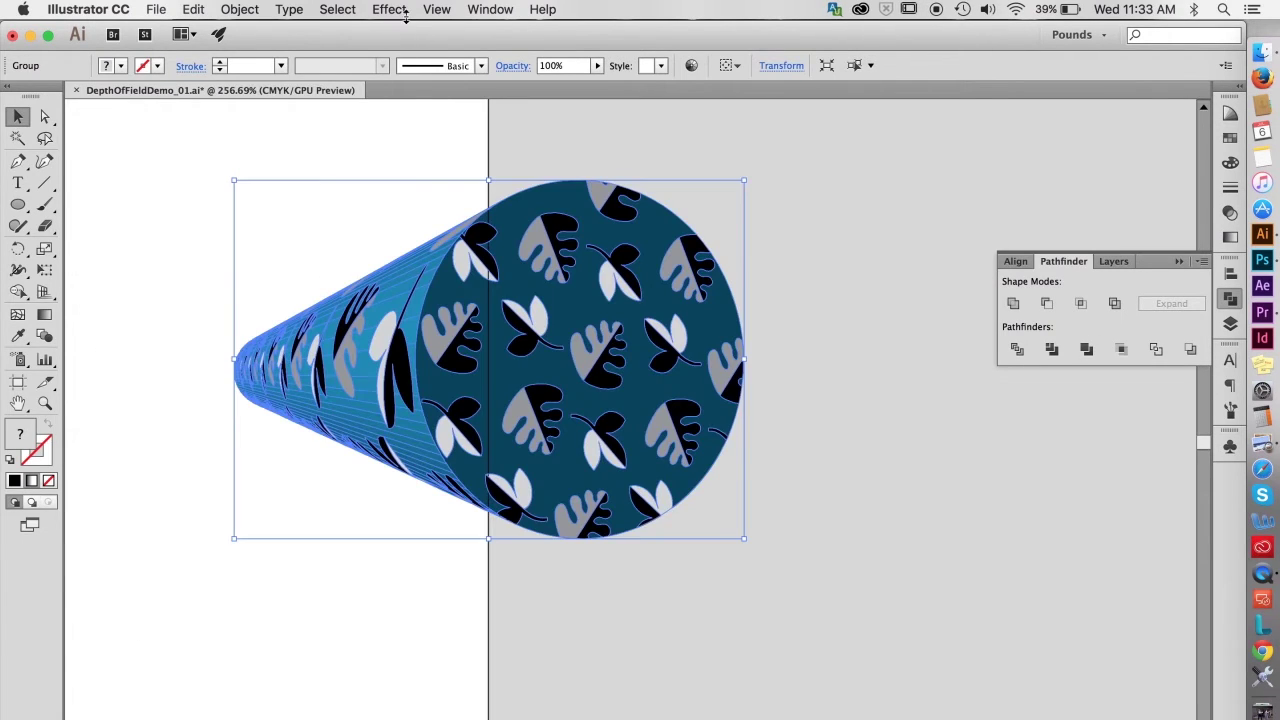
Apply a 6-pixel Gaussian Blur to the right patterned cone
click(392, 9)
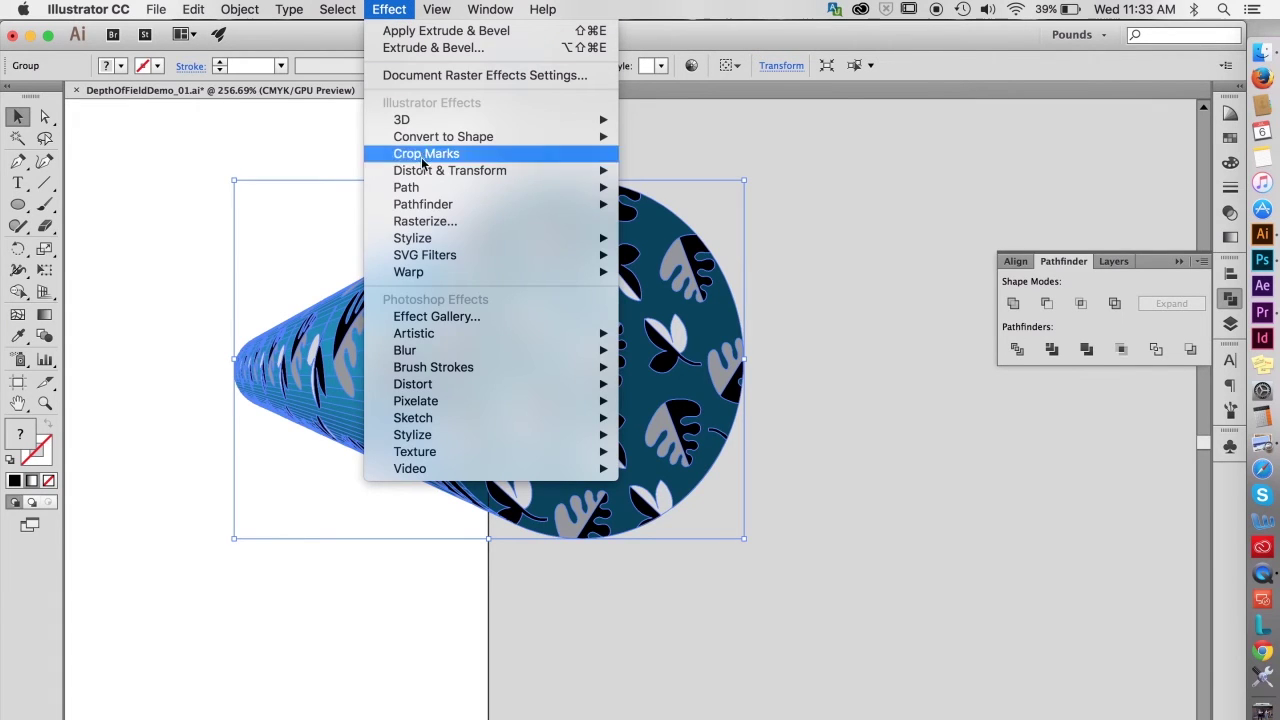
mouse_move(478, 354)
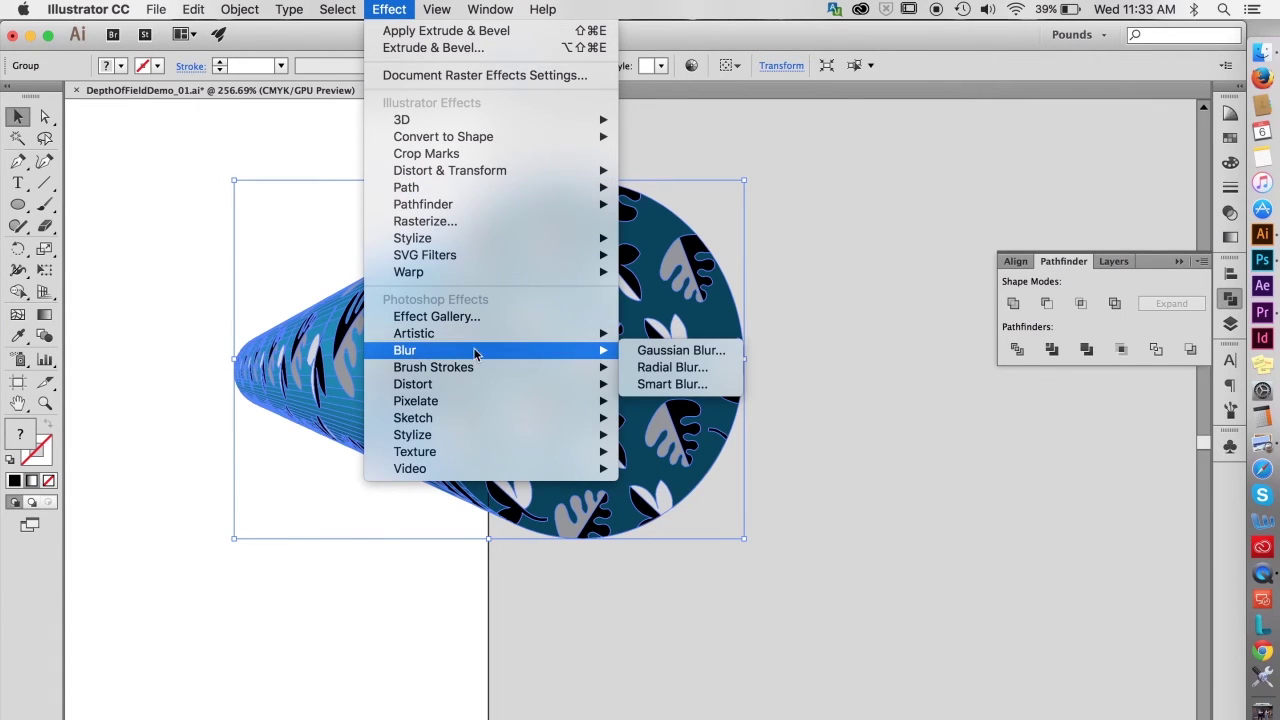
click(657, 352)
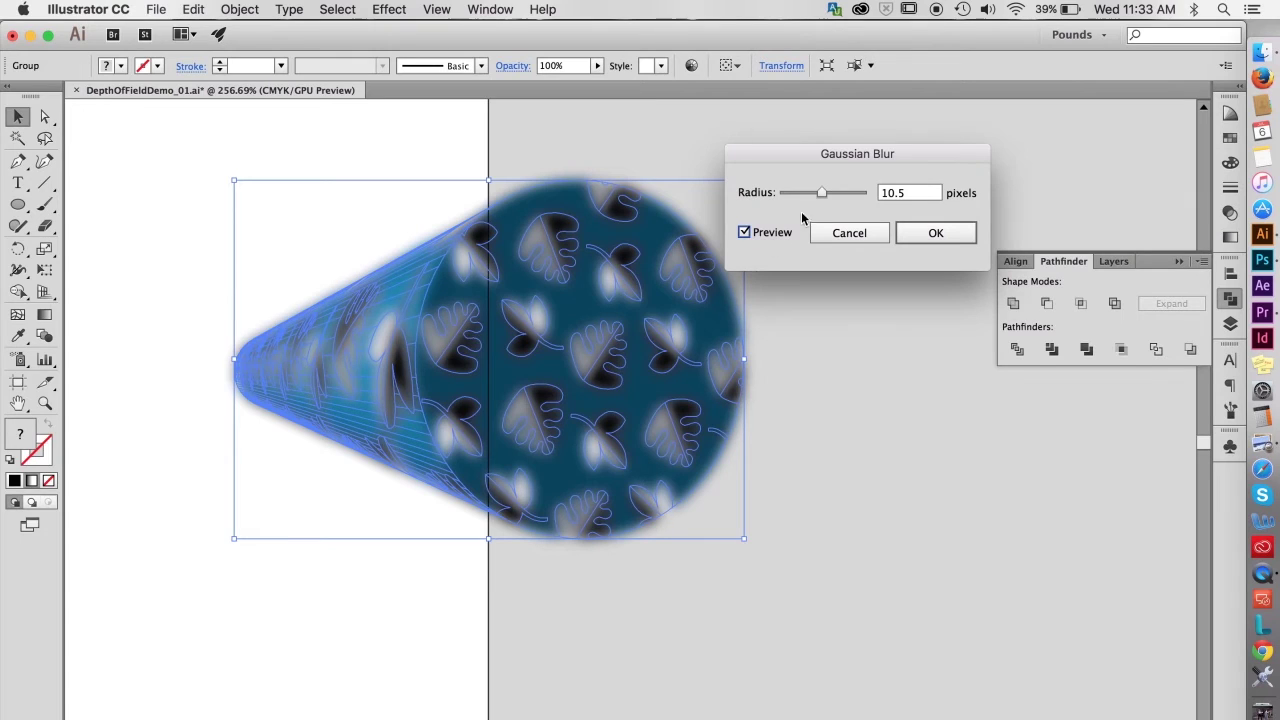
drag(819, 196, 806, 196)
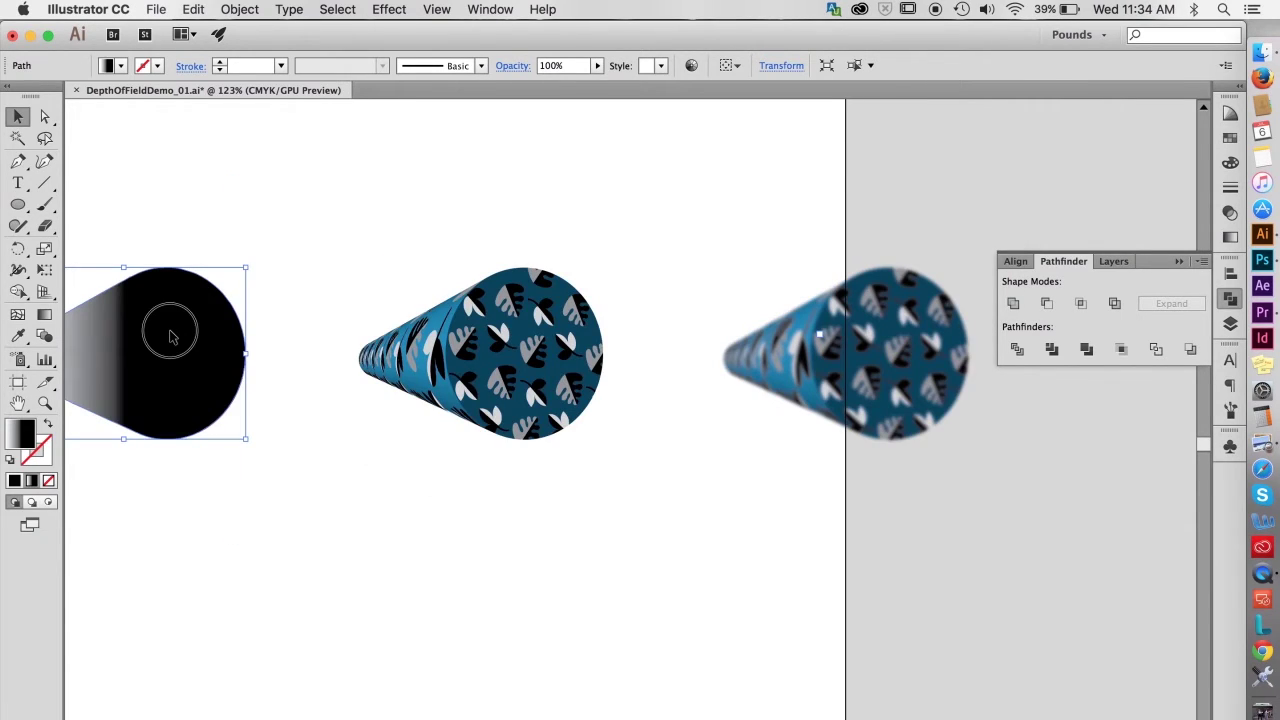
Move the gradient teardrop onto the blurred right cone and align its edge with the cone's inner arc
drag(170, 336, 889, 320)
key(ctrl+y)
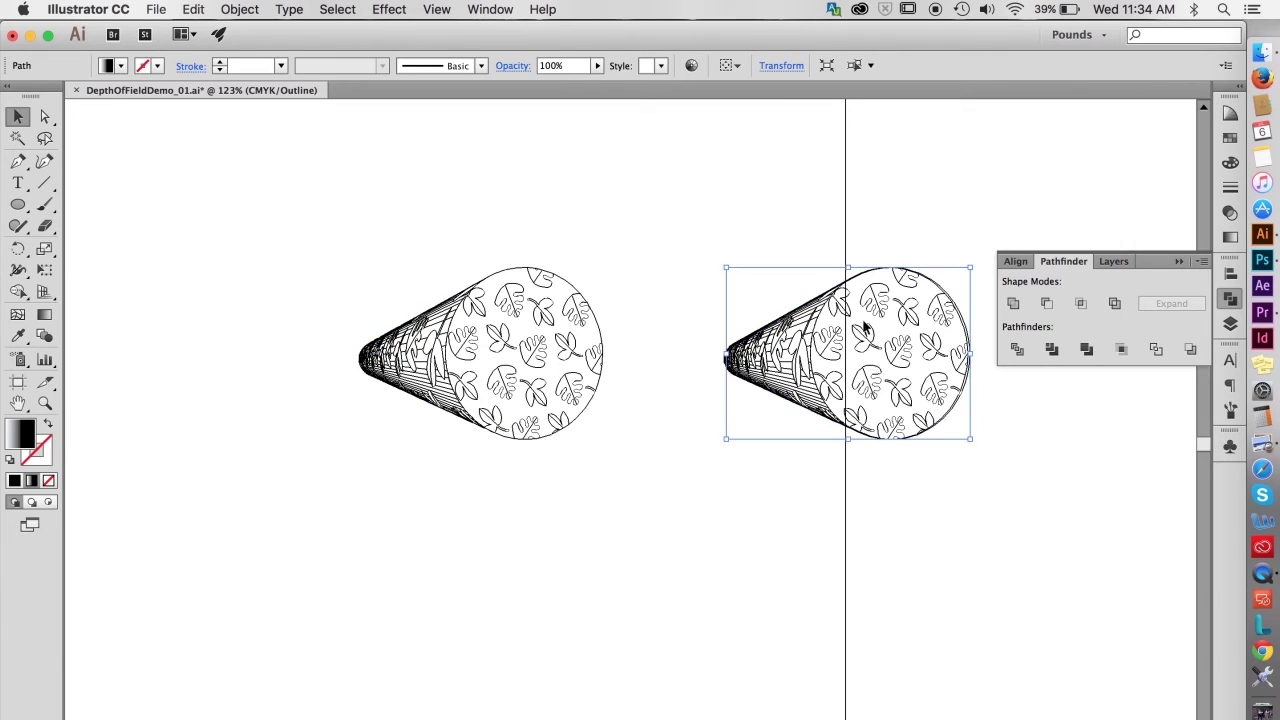
drag(733, 306, 826, 496)
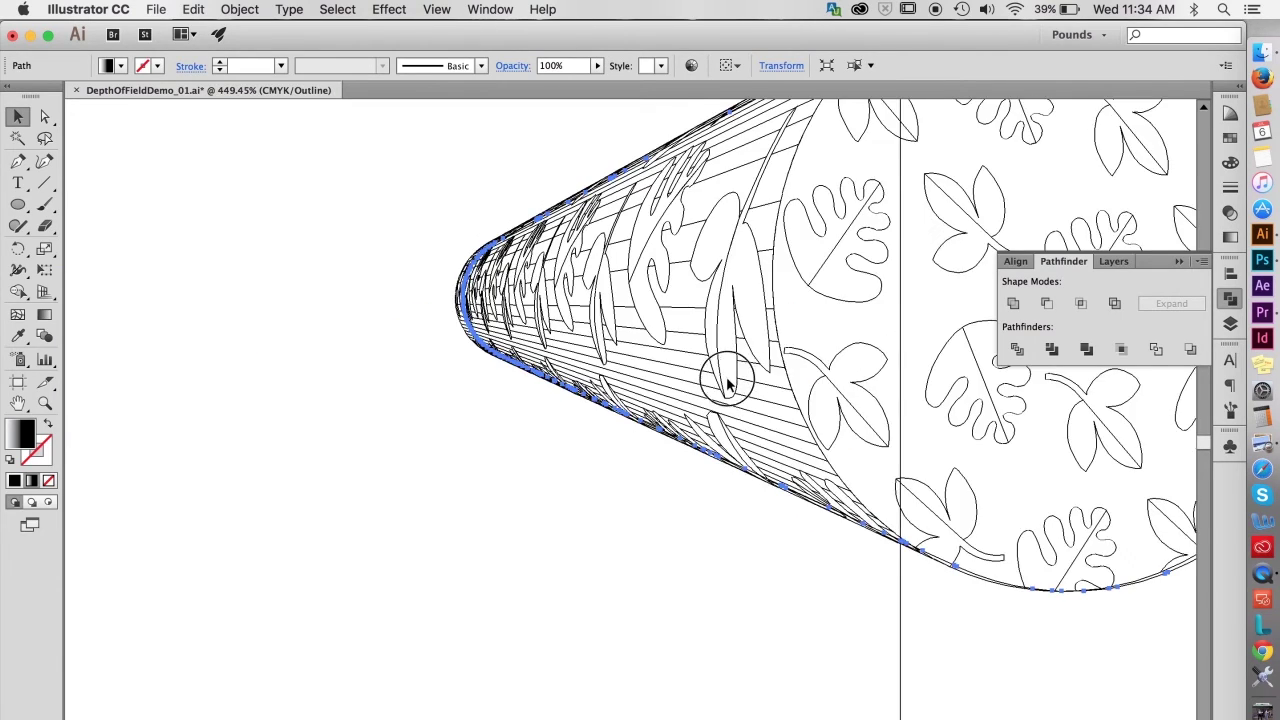
scroll(730, 390, right, 3)
scroll(730, 390, up, 3)
scroll(730, 395, right, 10)
drag(882, 366, 995, 511)
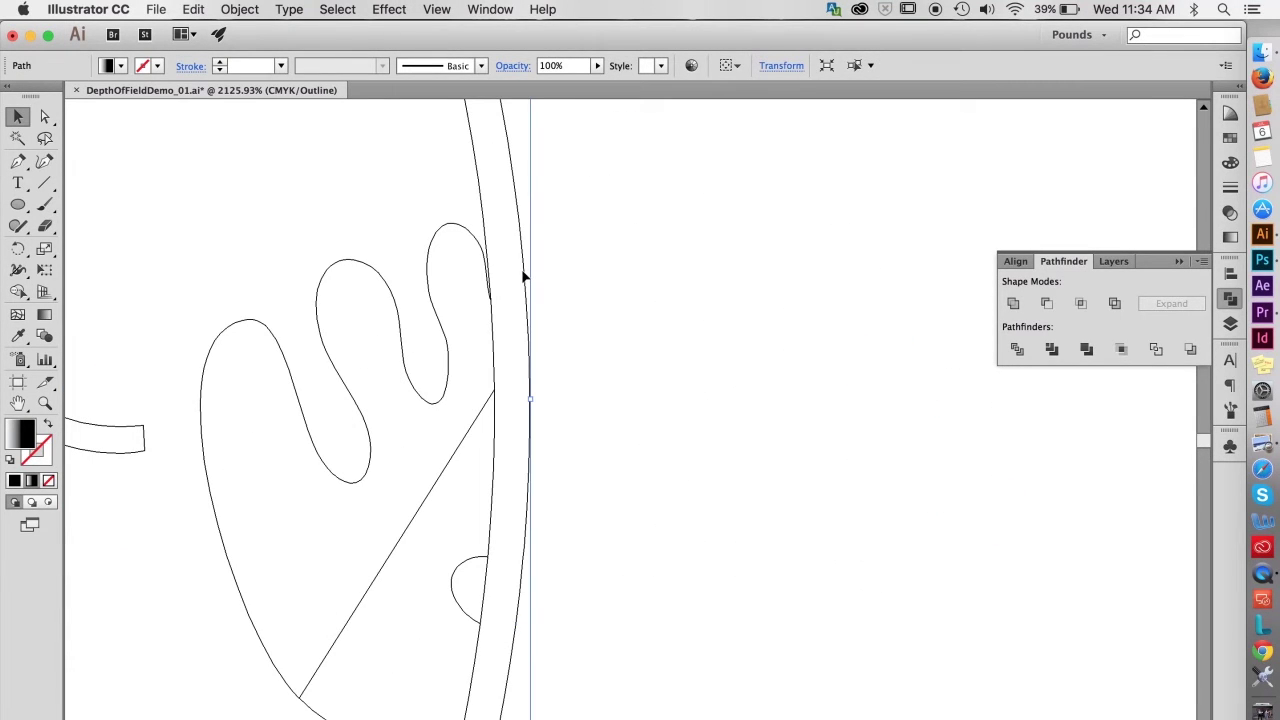
drag(524, 269, 492, 271)
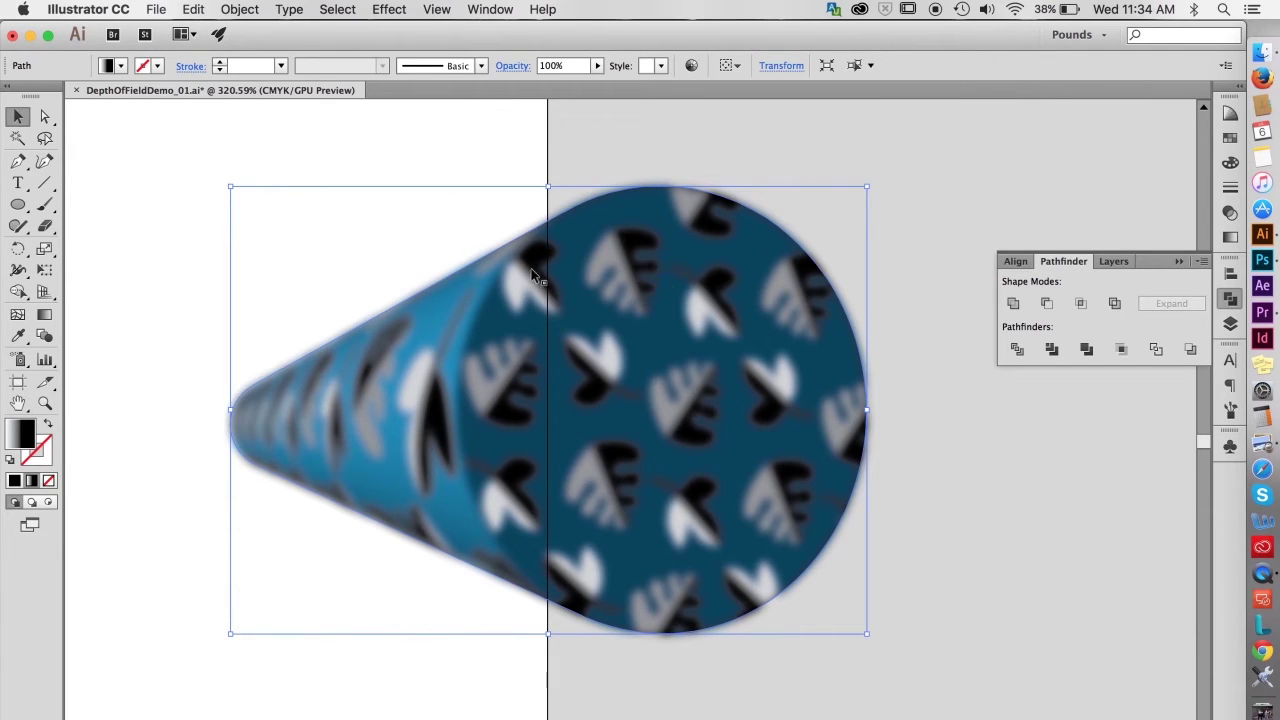
click(241, 10)
Bring the black gradient teardrop in front of the blurred leaf cone
mouse_move(254, 47)
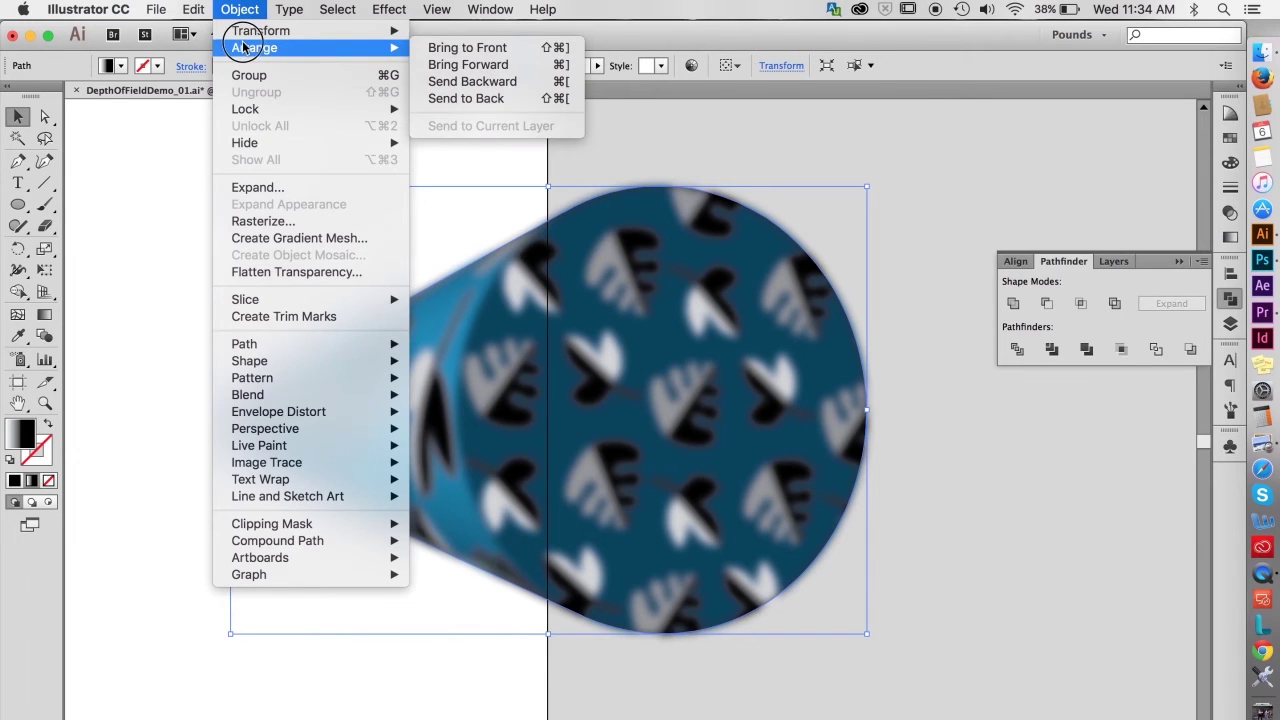
click(440, 47)
click(686, 166)
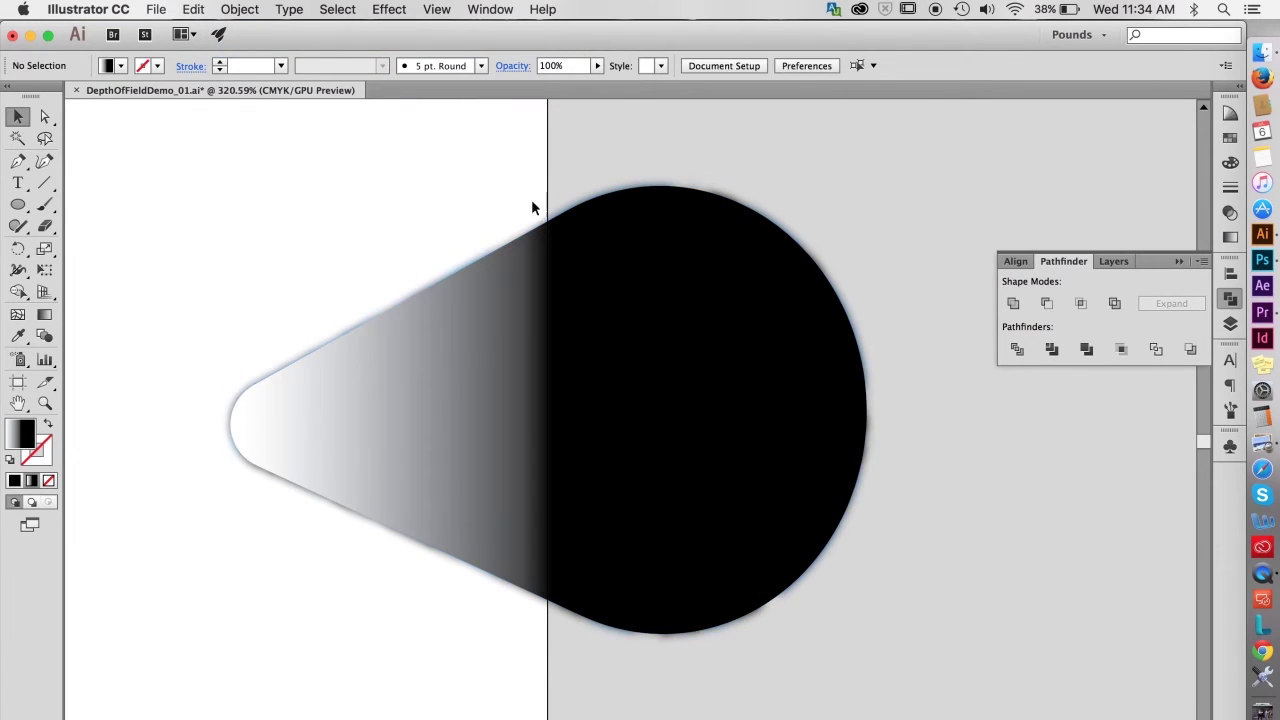
Mask the leaf cone with the teardrop as an opacity mask, then undo the mask
drag(300, 125, 836, 705)
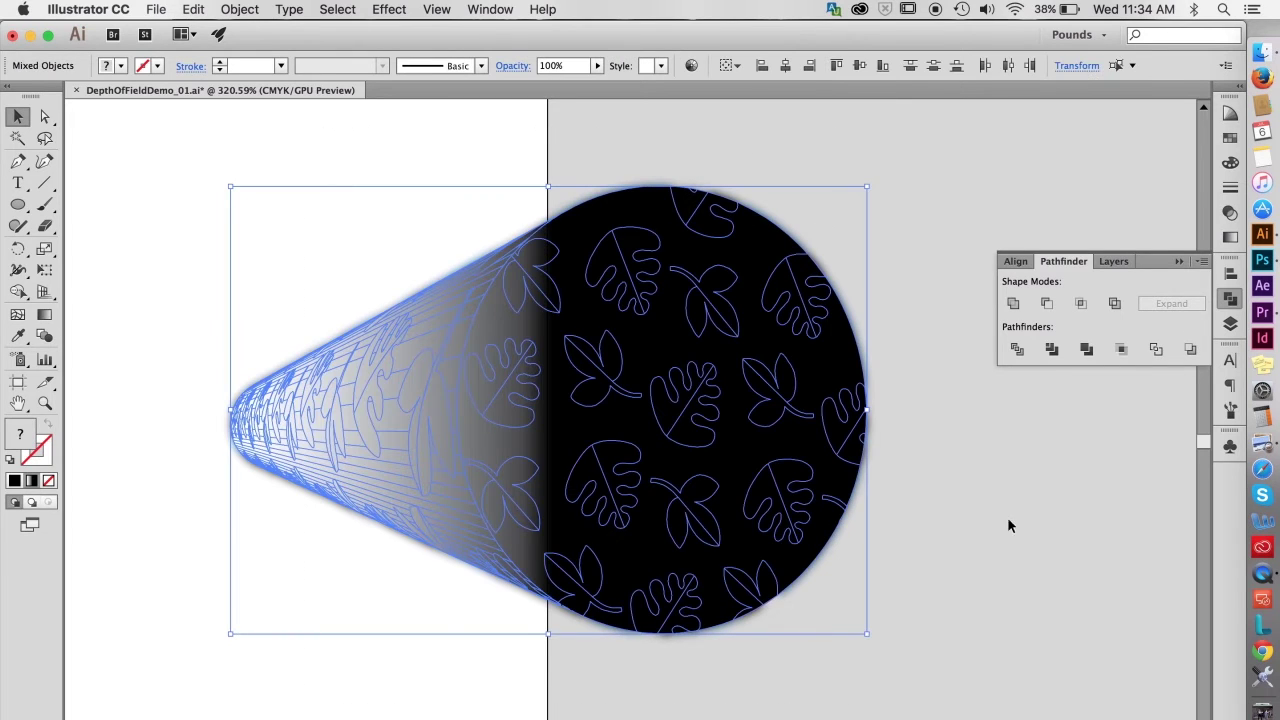
click(1230, 213)
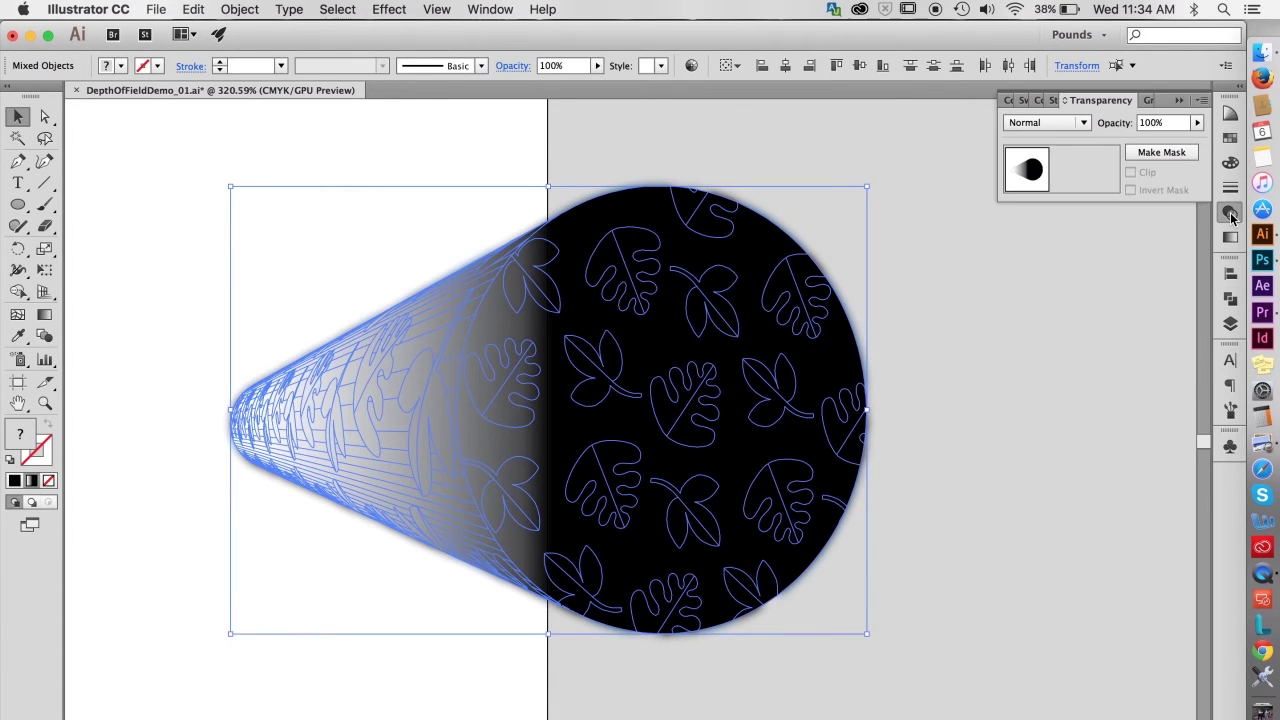
click(1168, 154)
click(1060, 318)
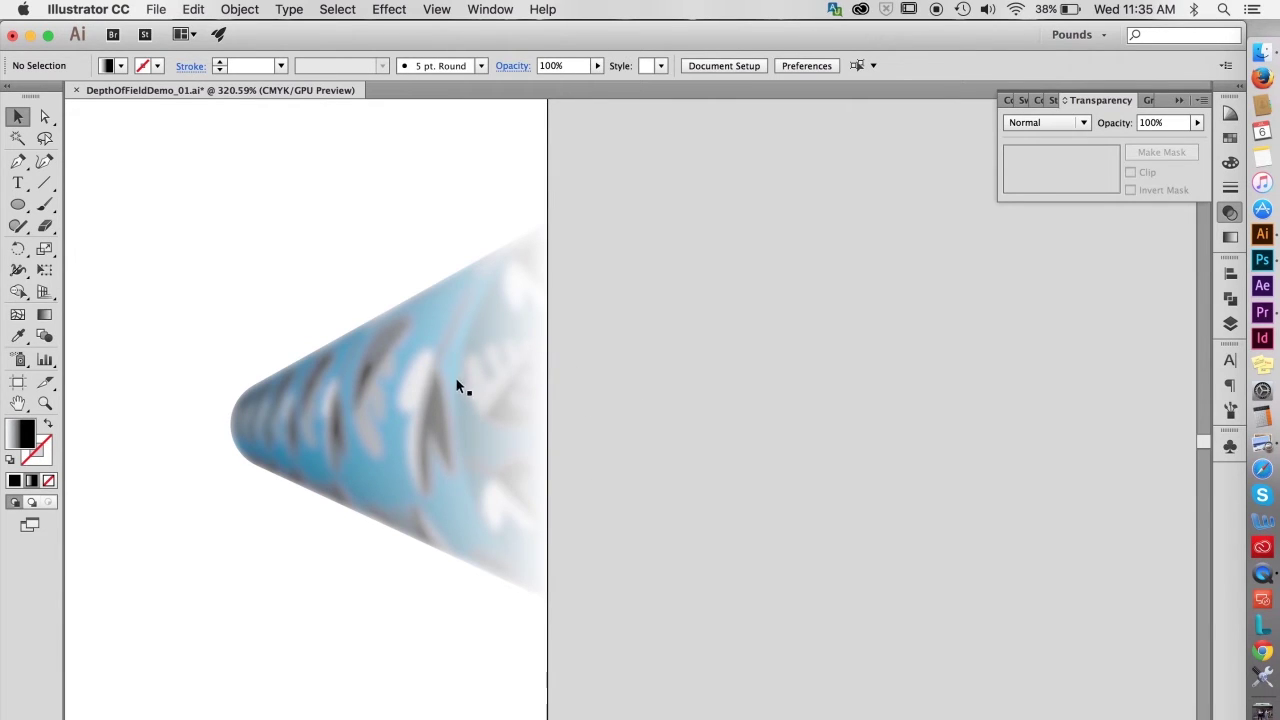
key(super+z)
key(super+z)
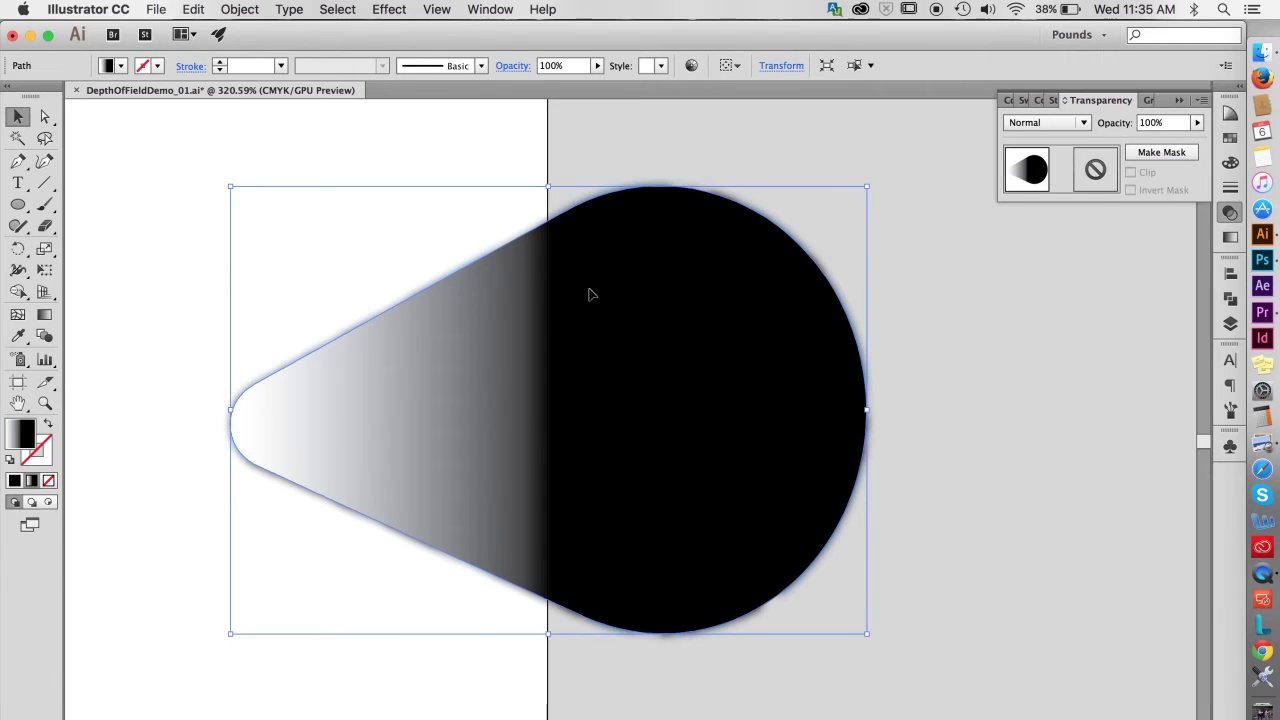
Redo the opacity mask, show rulers, and add a vertical guide across the cone
key(super+shift+z)
key(super+shift+z)
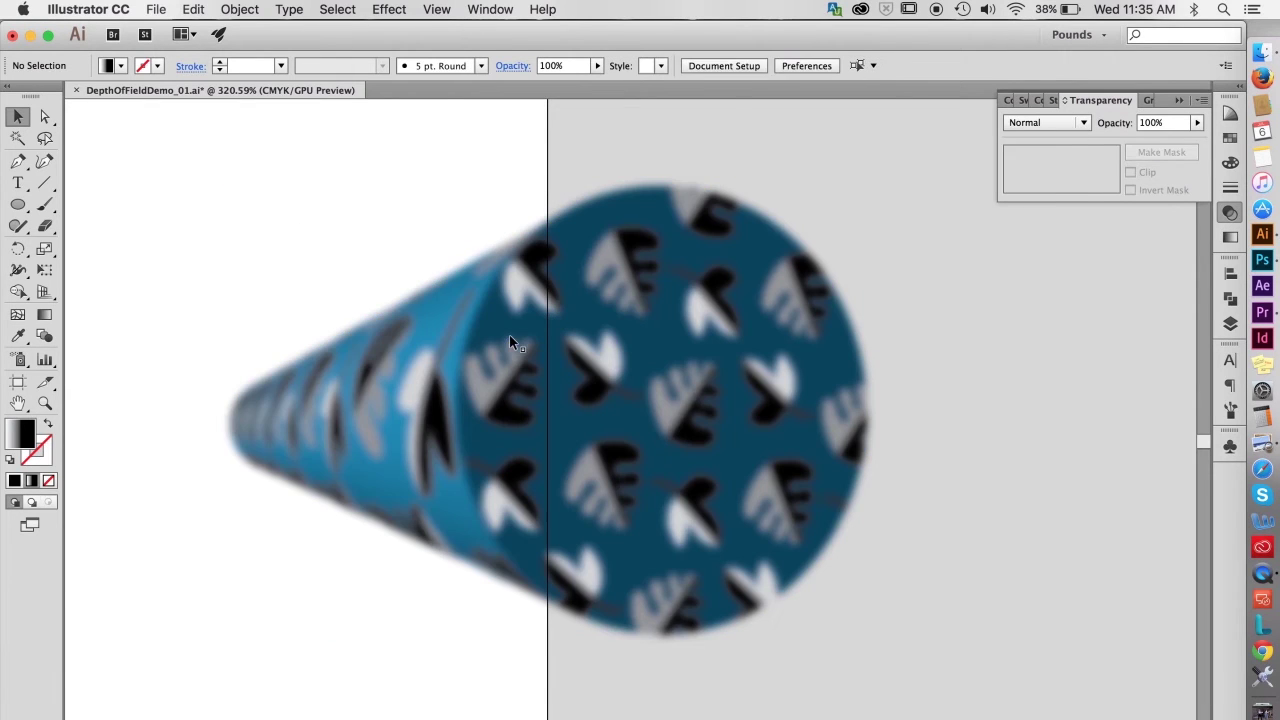
click(509, 341)
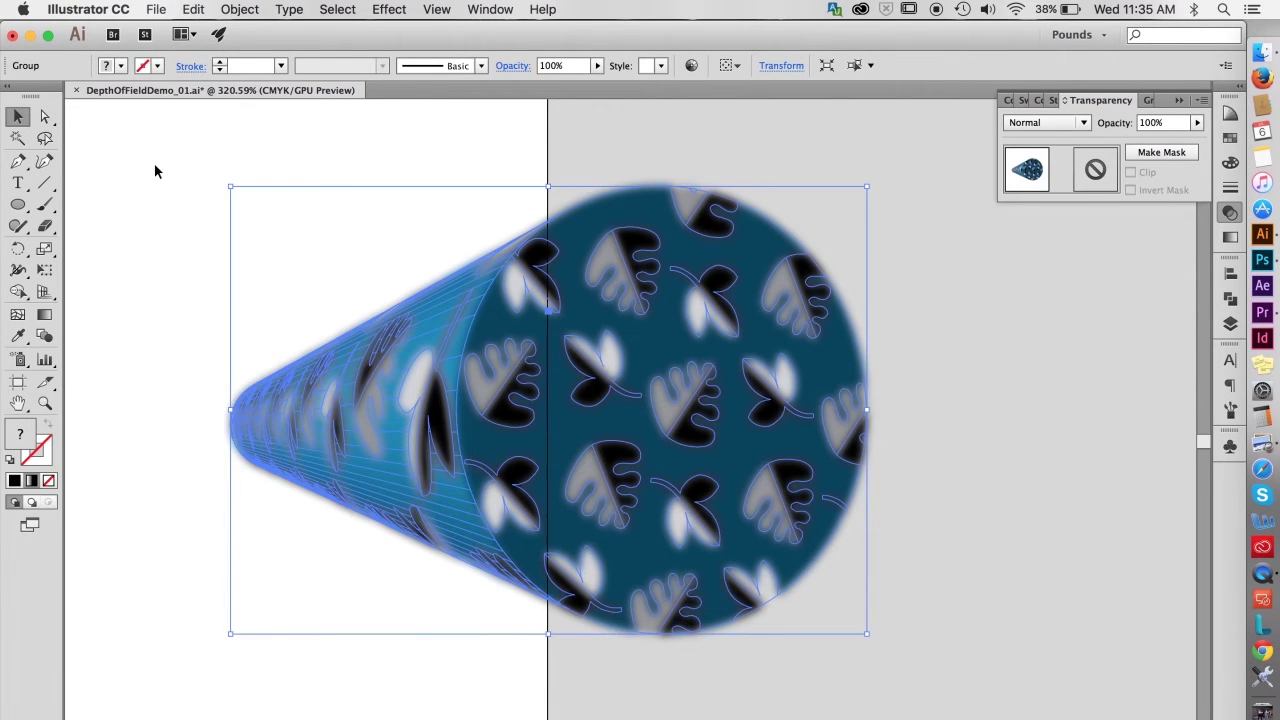
key(super+r)
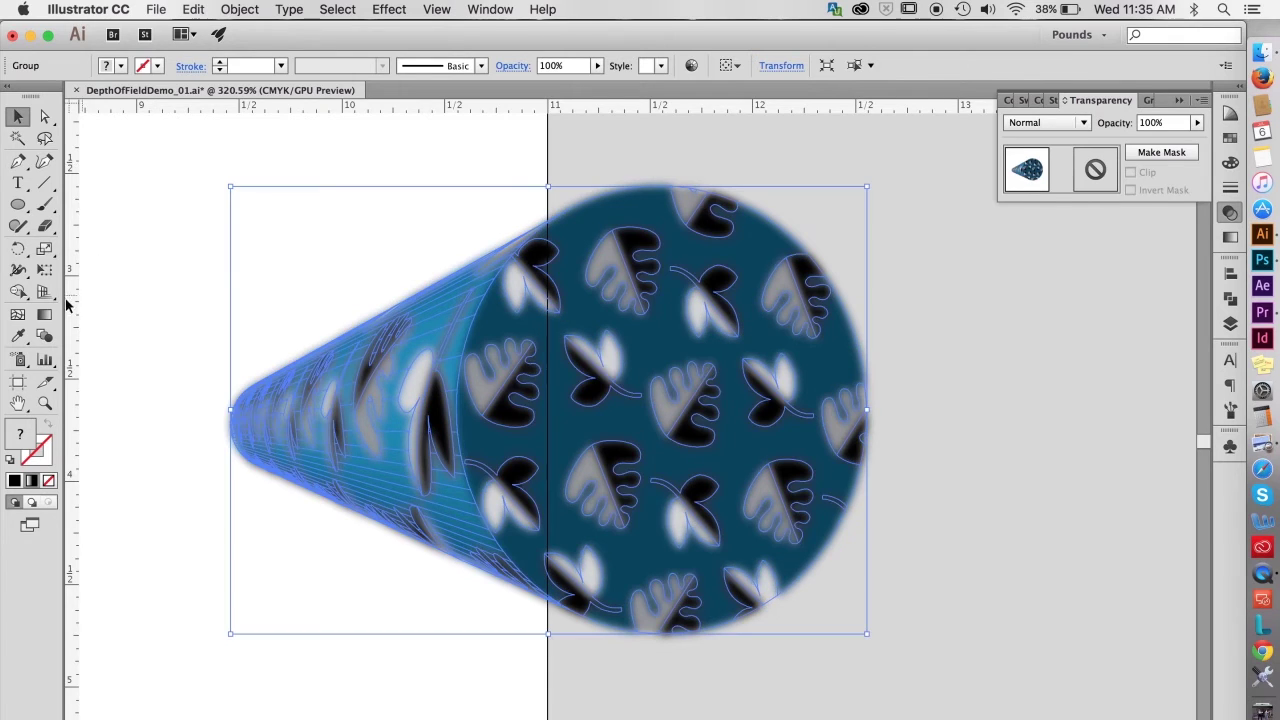
drag(68, 304, 458, 301)
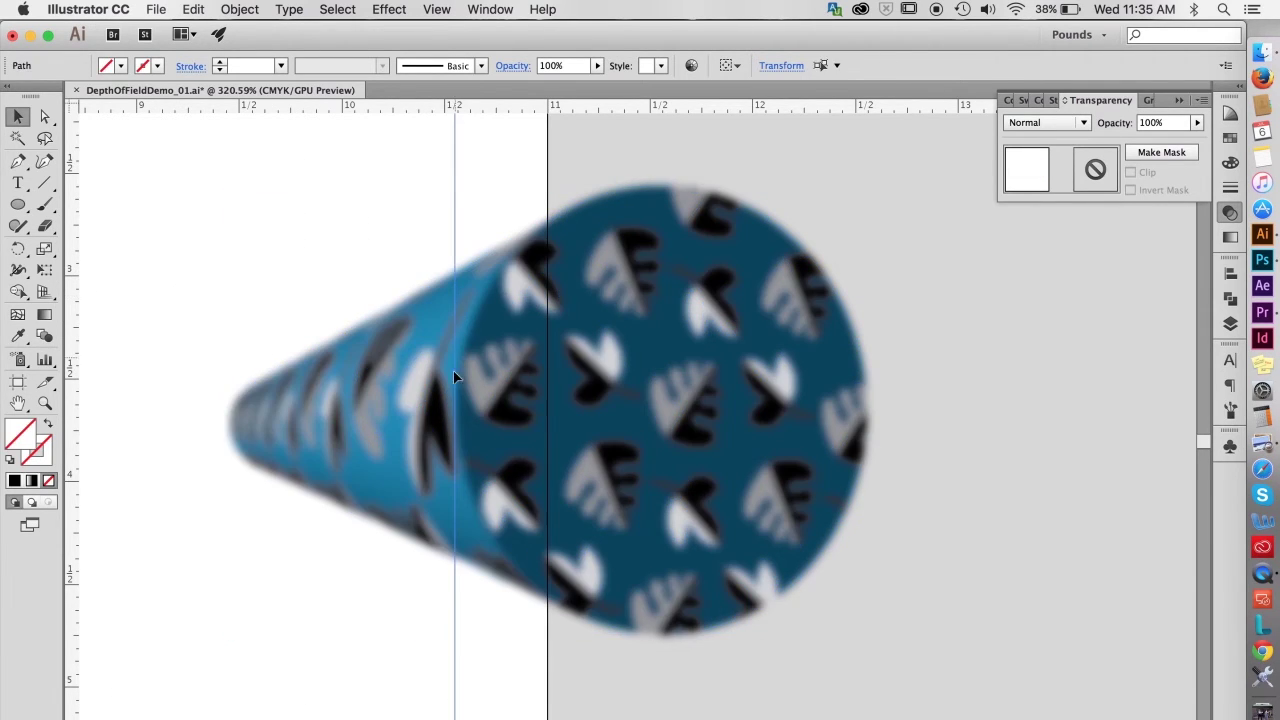
Reveal the hidden gradient teardrop with Show All and select it
click(240, 10)
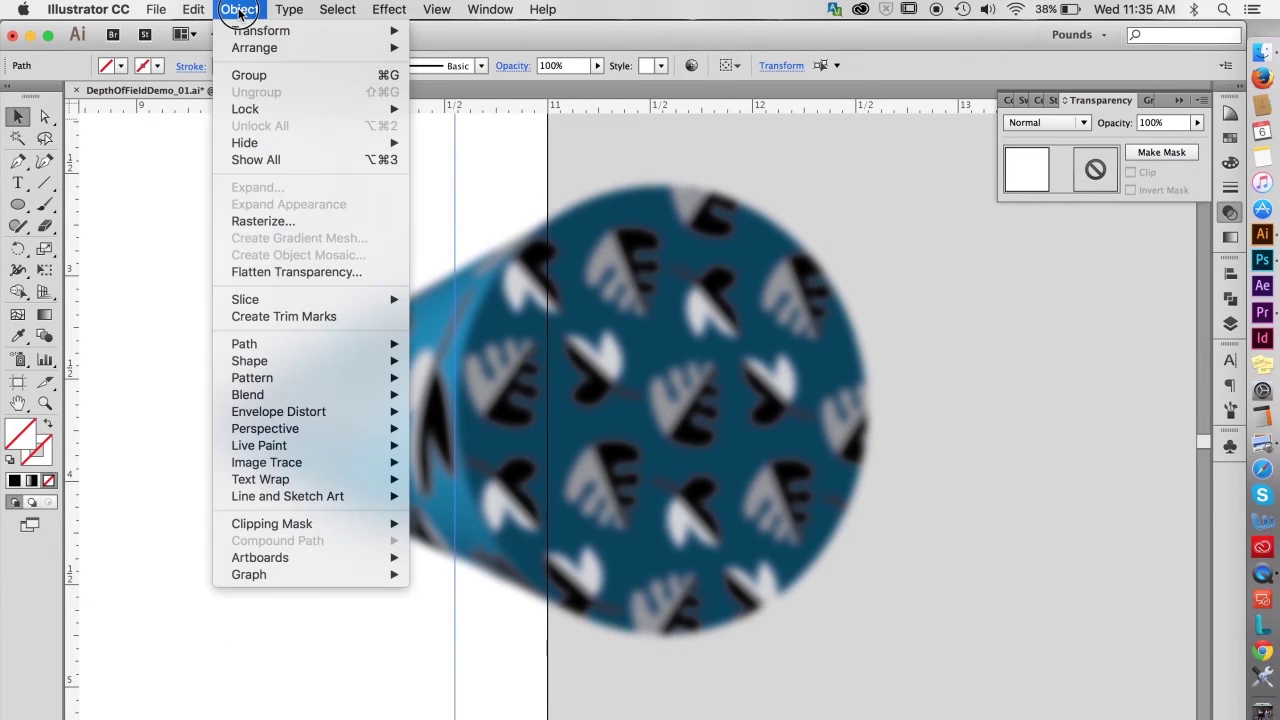
click(240, 160)
click(881, 173)
click(660, 337)
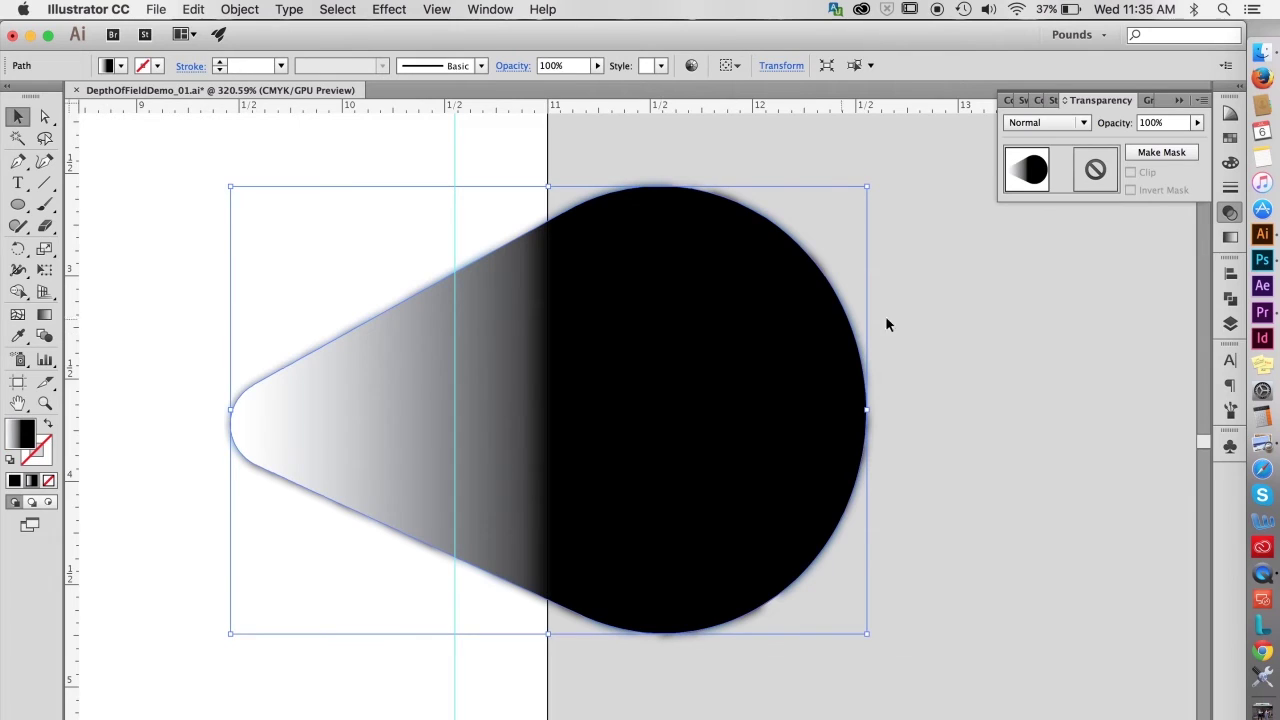
Slide the teardrop's black gradient stop left to about 37.13%, then select teardrop and cone together
click(1230, 237)
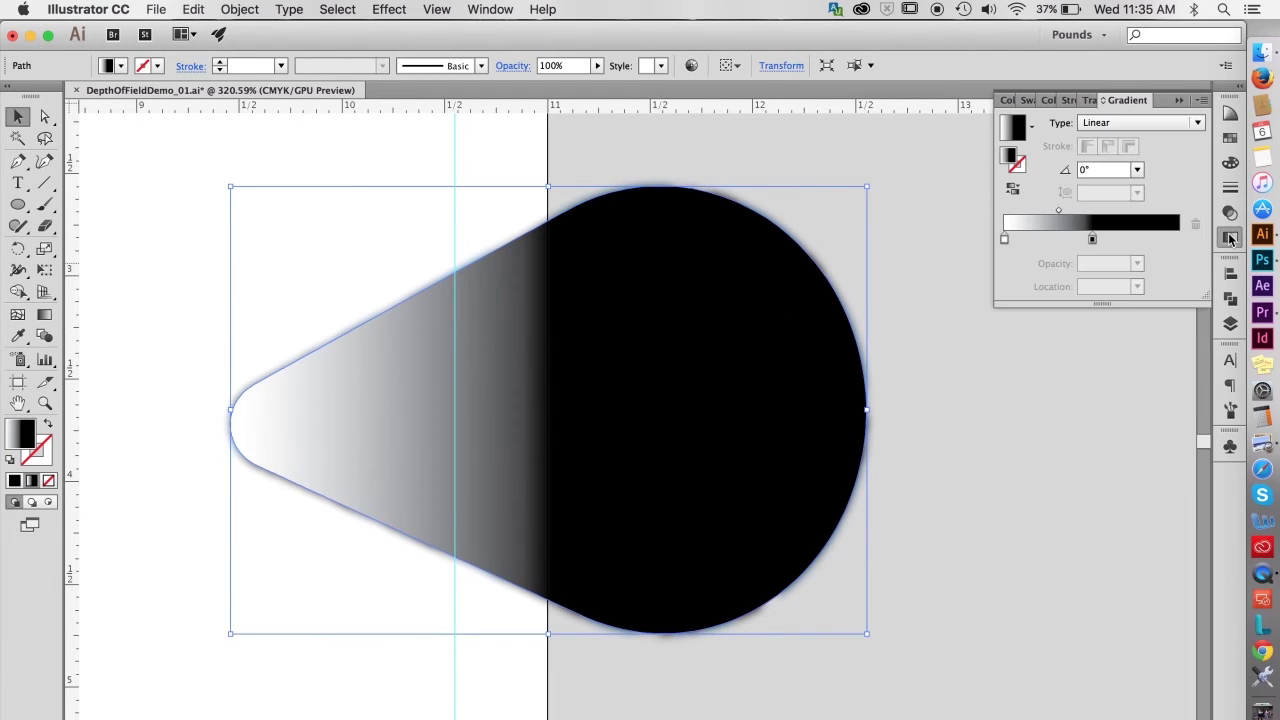
drag(1091, 241, 1069, 240)
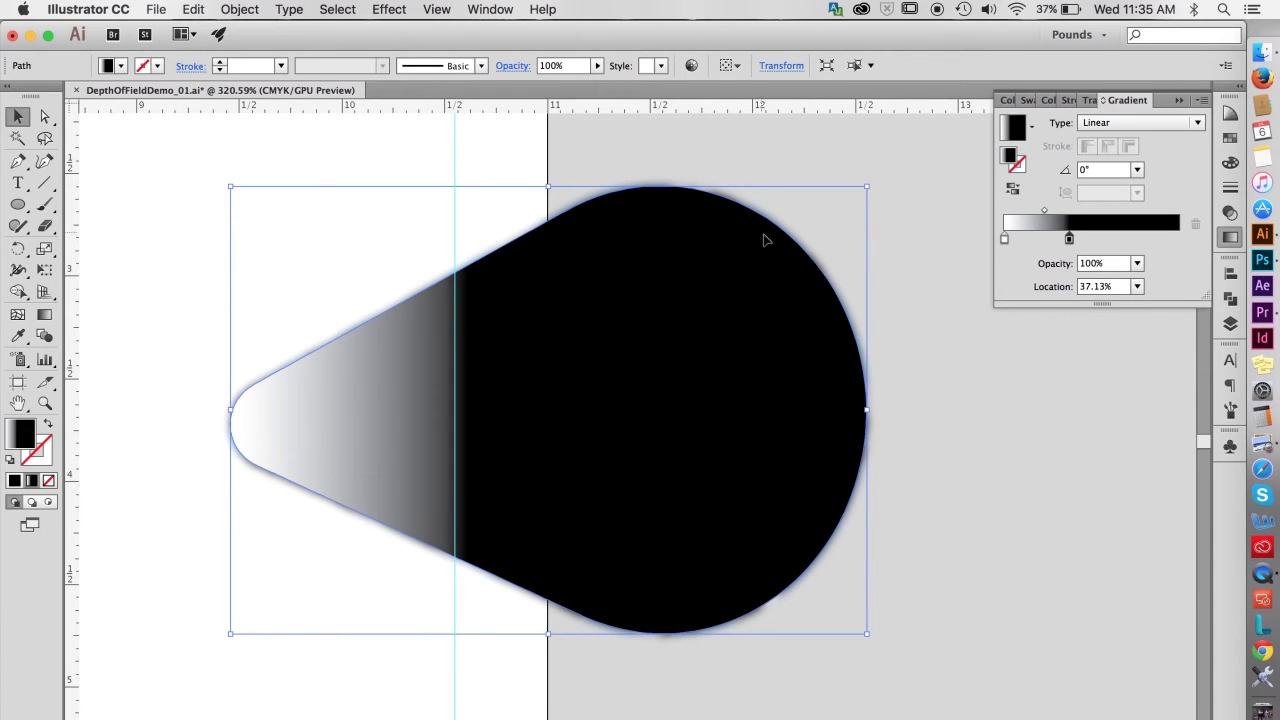
click(729, 166)
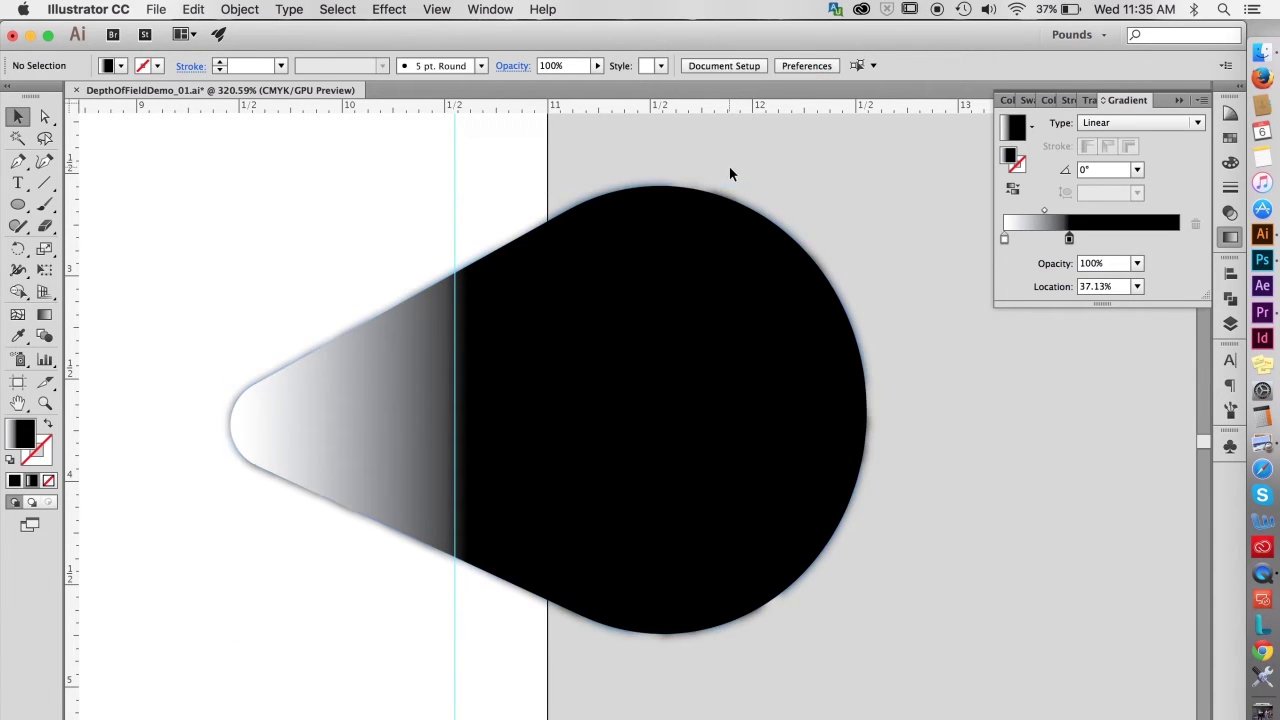
drag(729, 166, 951, 355)
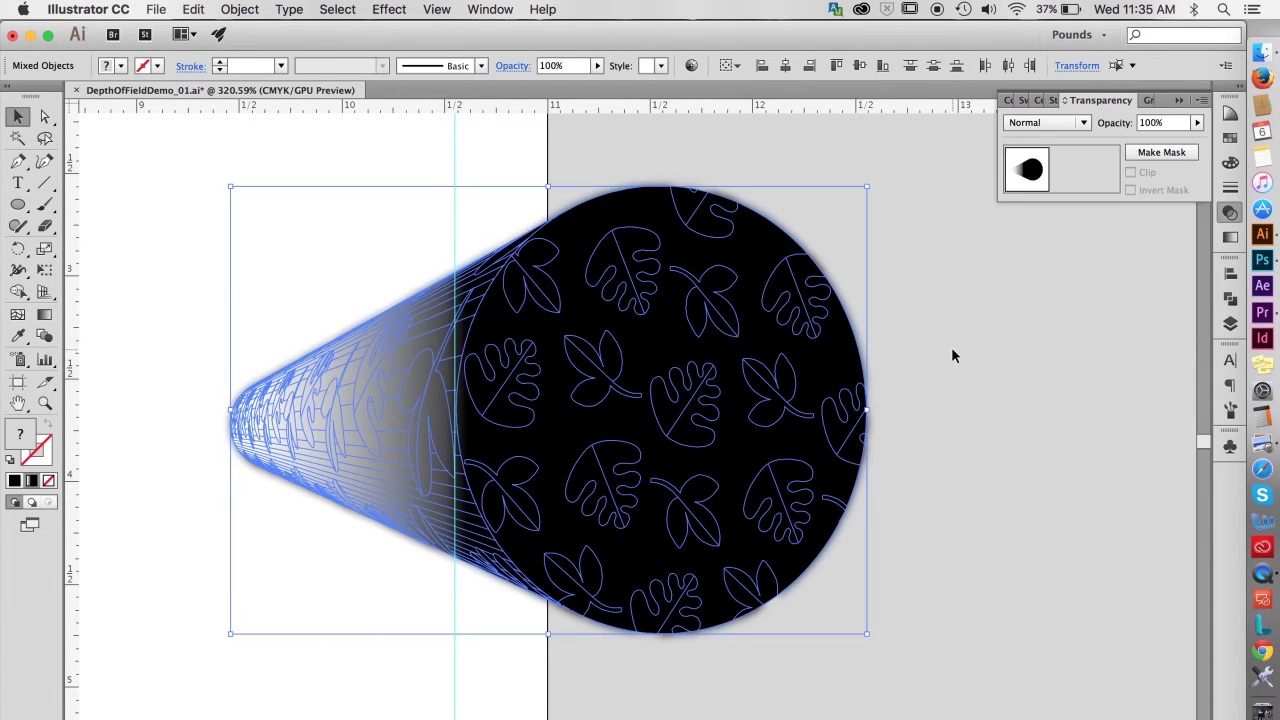
Release the opacity mask and set the teardrop's gradient stop Location to 37.14%
click(1161, 152)
click(1161, 153)
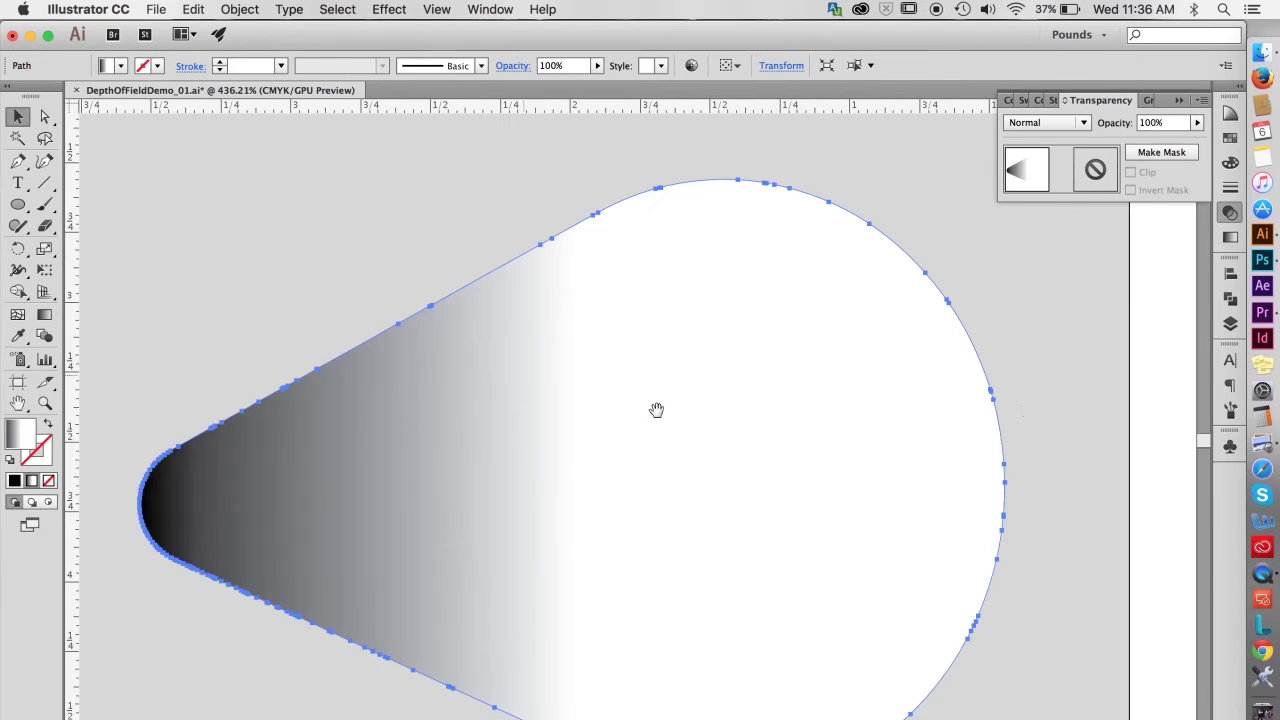
click(1231, 240)
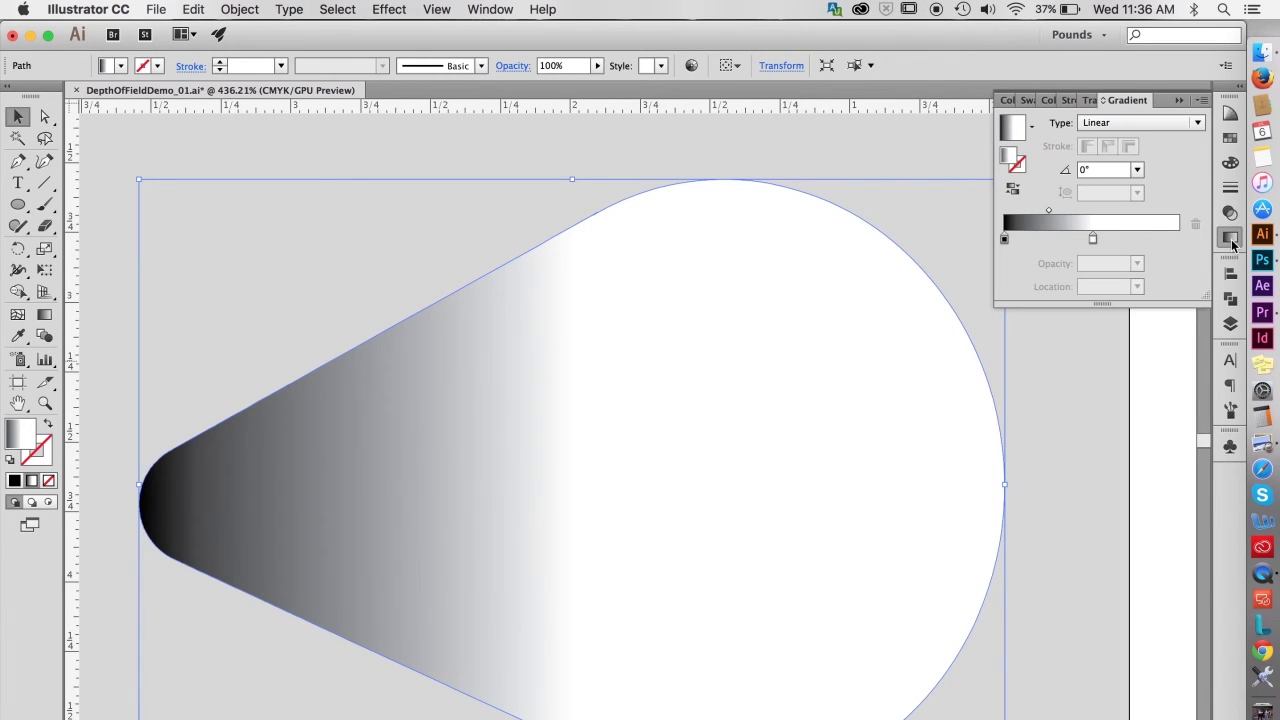
click(1094, 239)
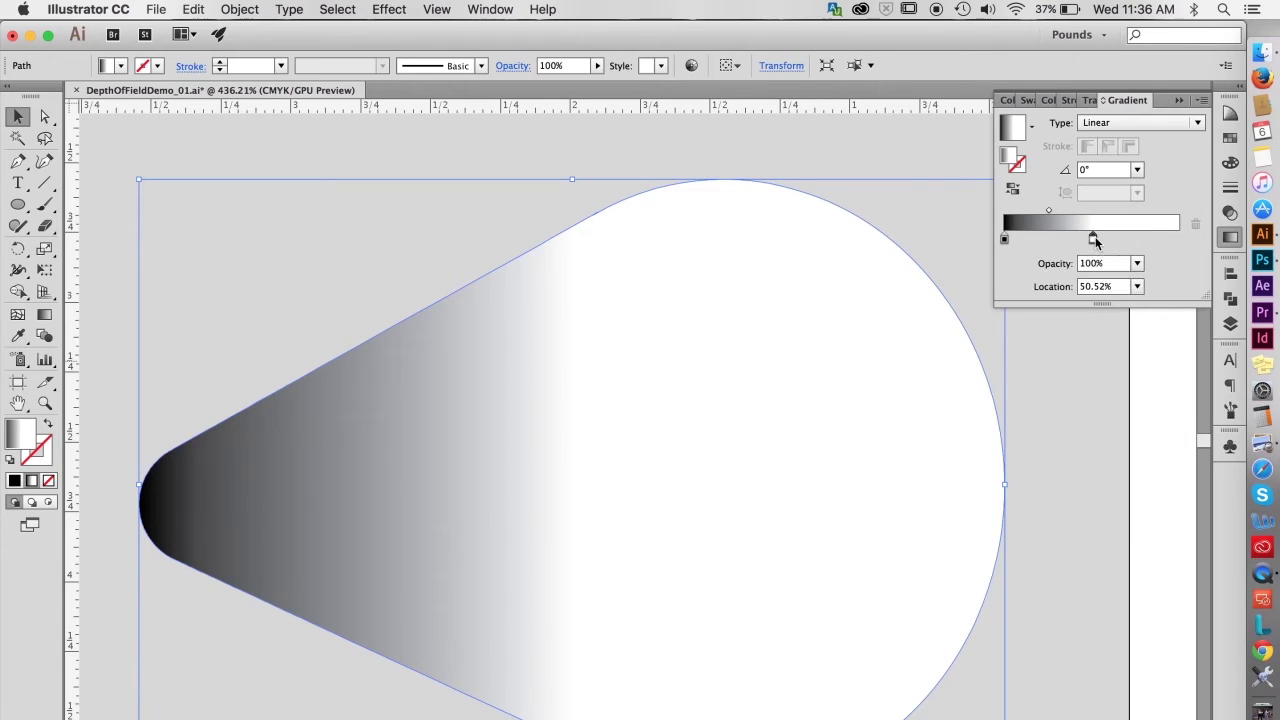
click(1090, 286)
text(37.14)
key(Tab)
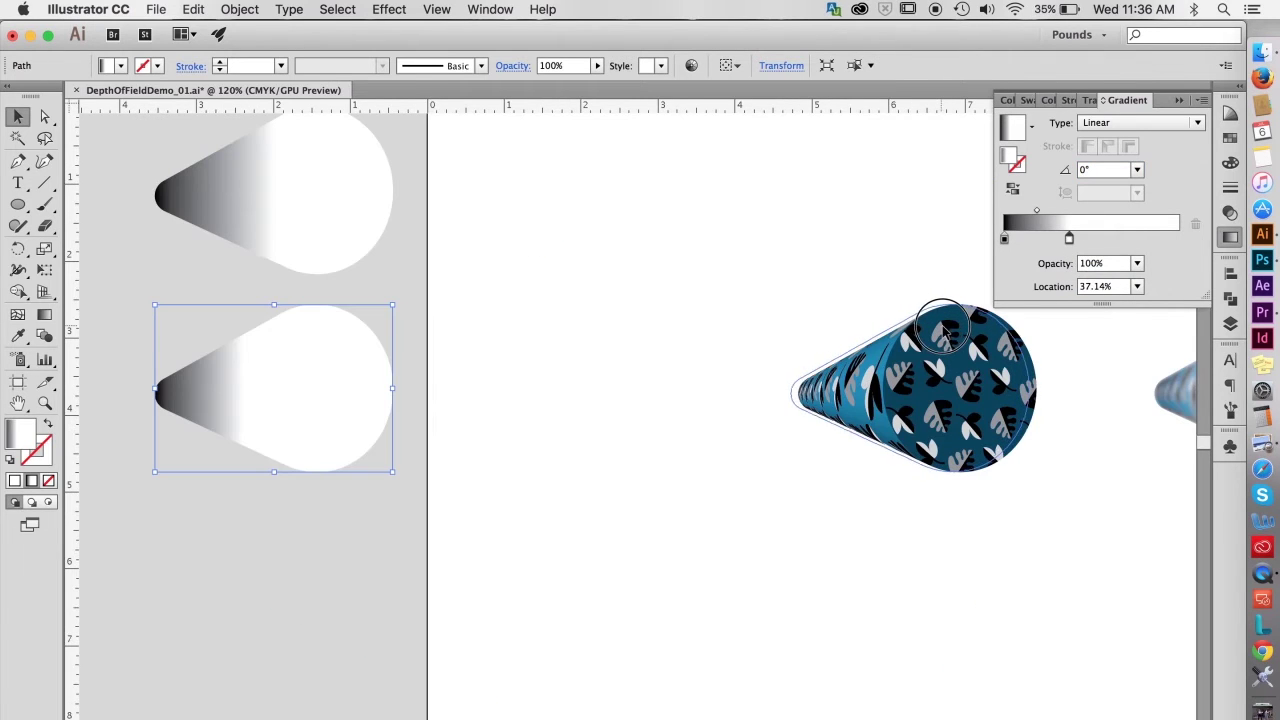
In Outline view, align the gradient teardrop exactly to the leaf cone's narrow tip
key(super+z)
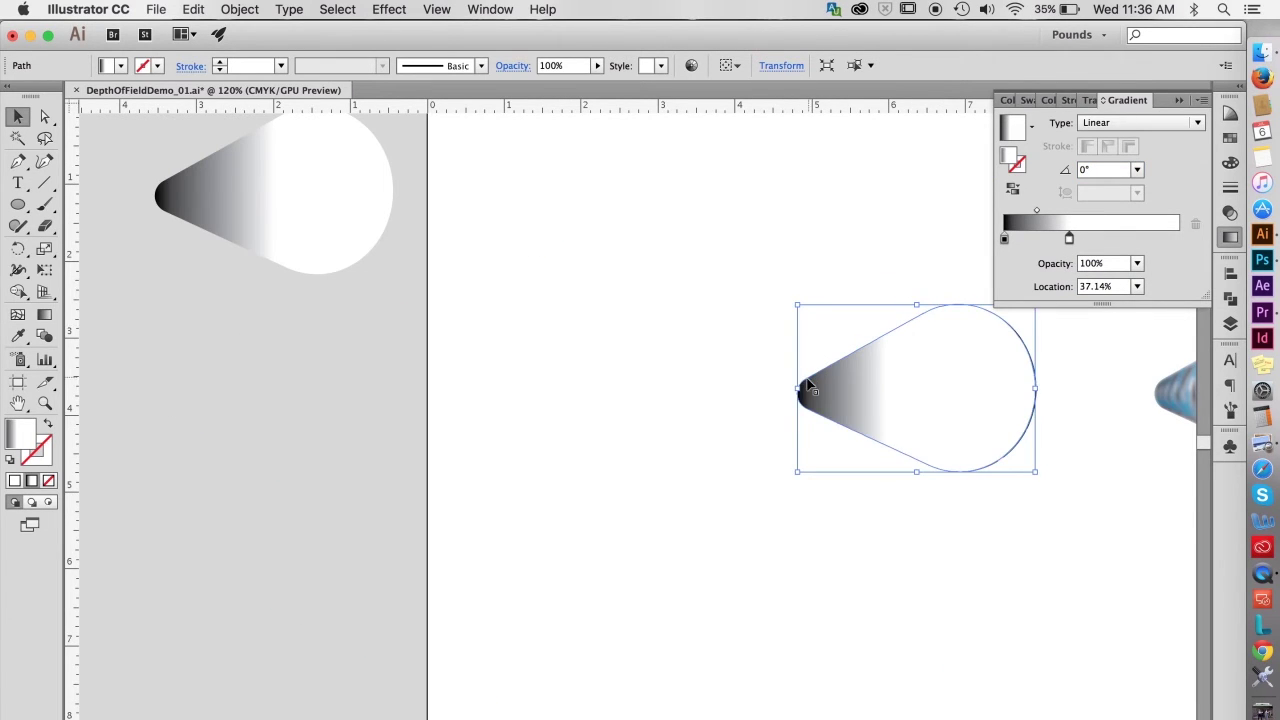
key(super+y)
drag(810, 388, 790, 535)
scroll(466, 409, left, 3)
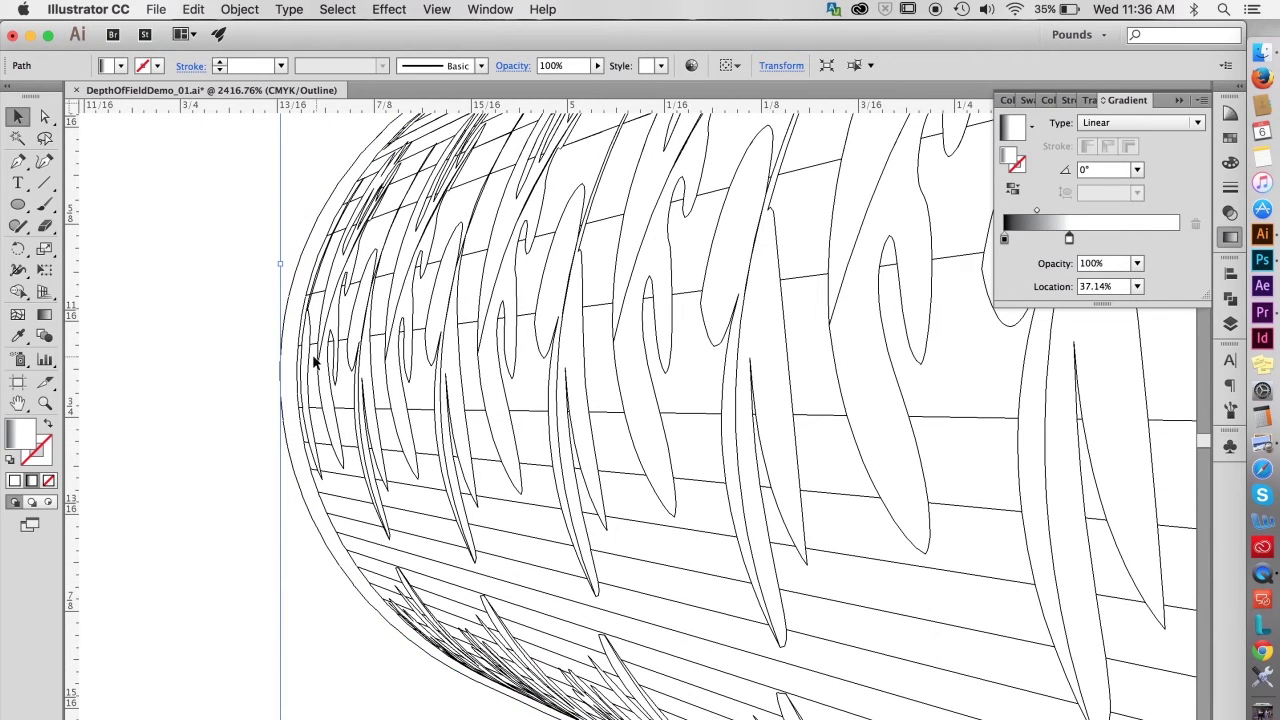
click(284, 320)
drag(284, 320, 301, 320)
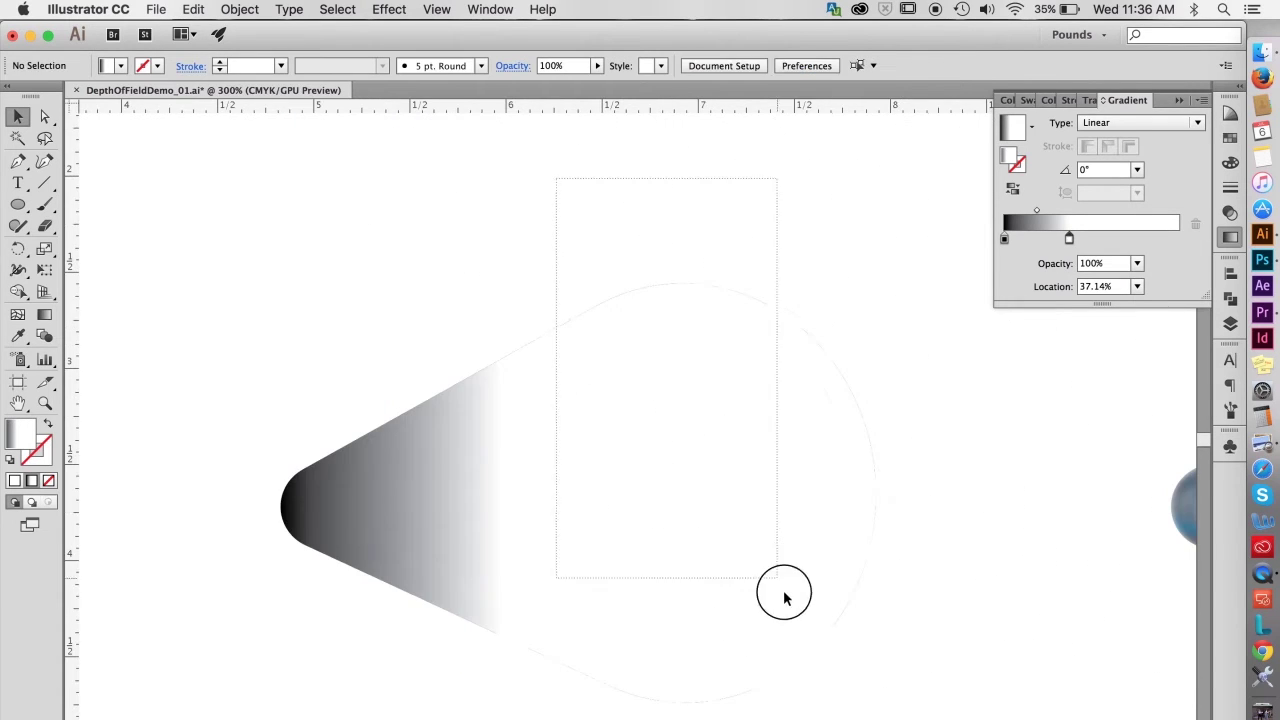
Apply the teardrop as an opacity mask over the leaf cone so its tip fades out
click(780, 591)
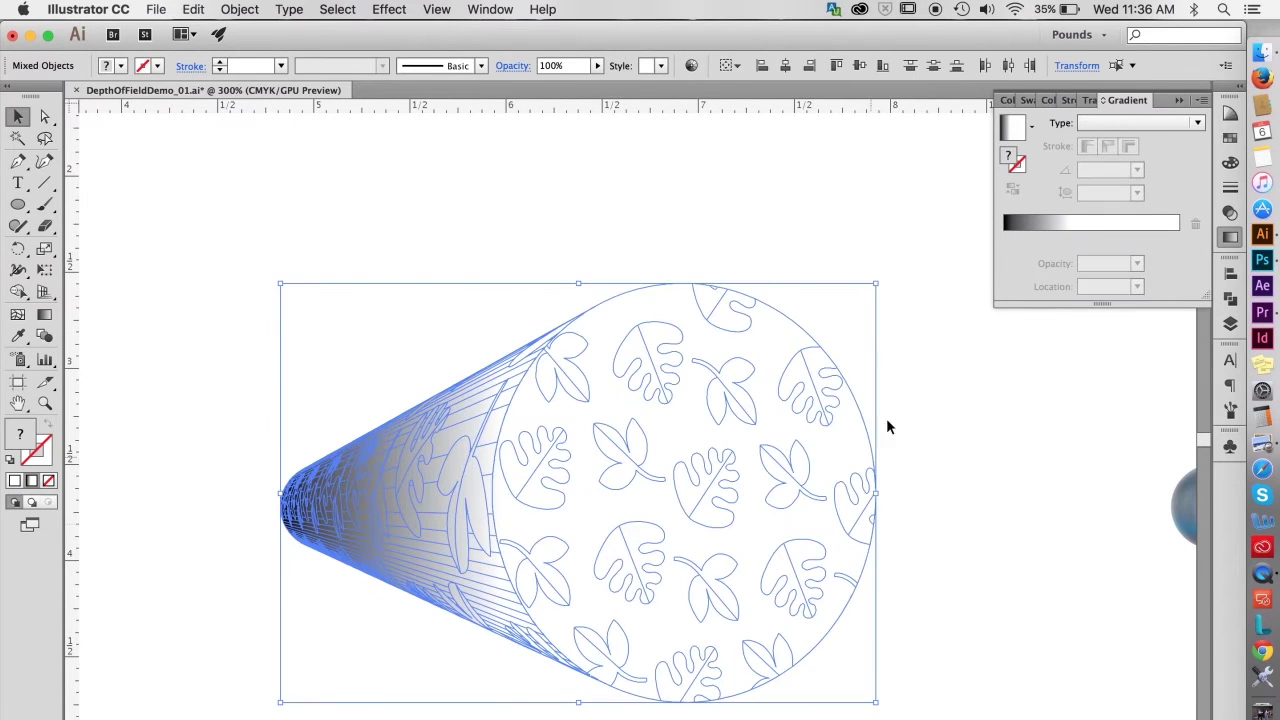
click(1229, 213)
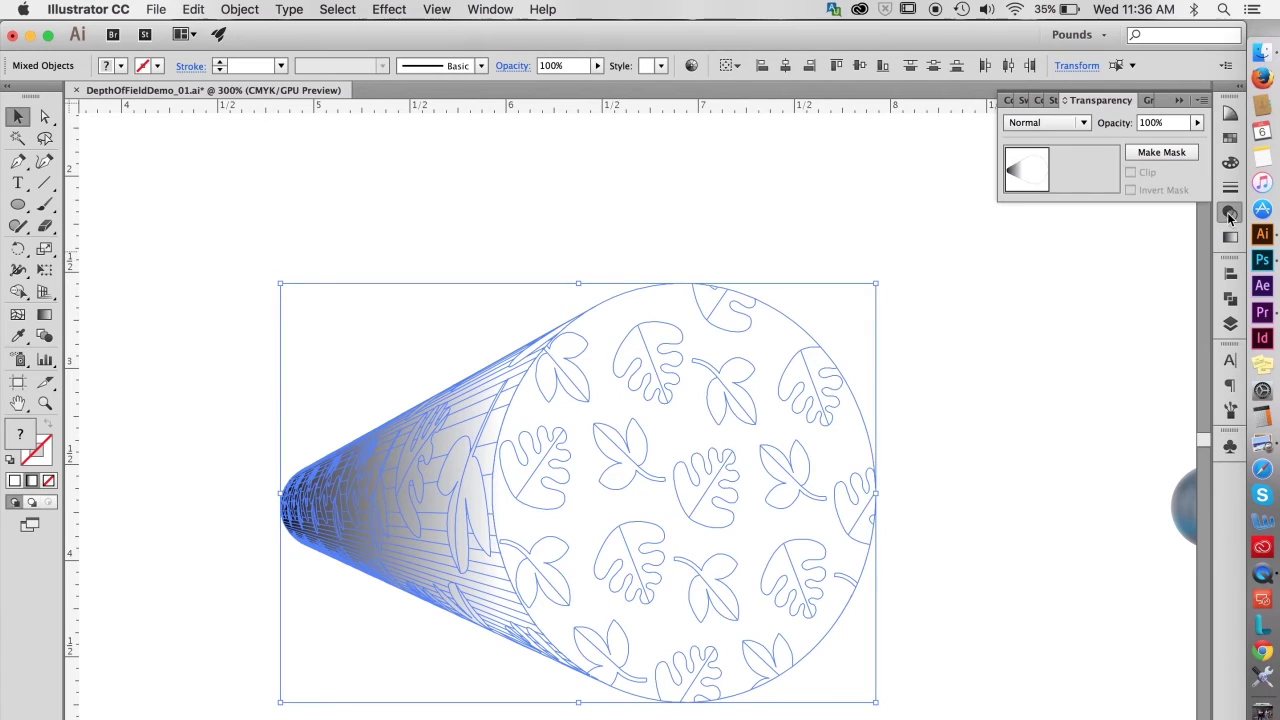
click(1160, 153)
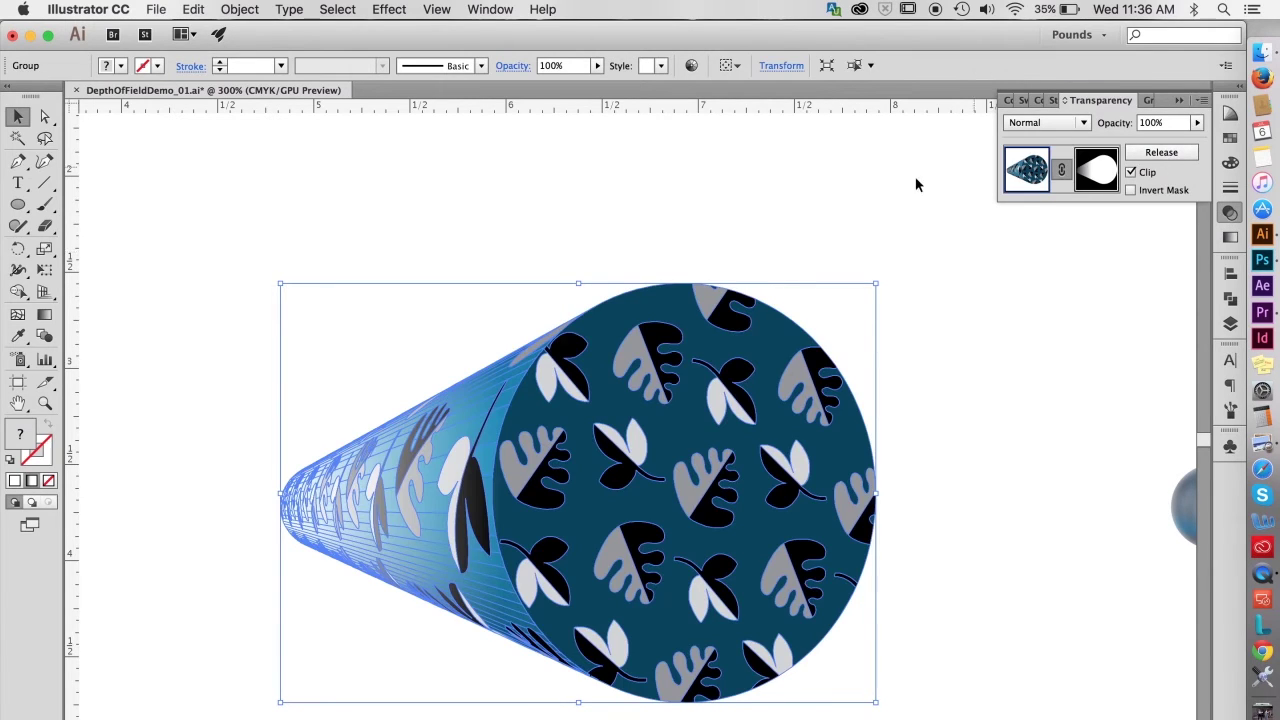
click(650, 168)
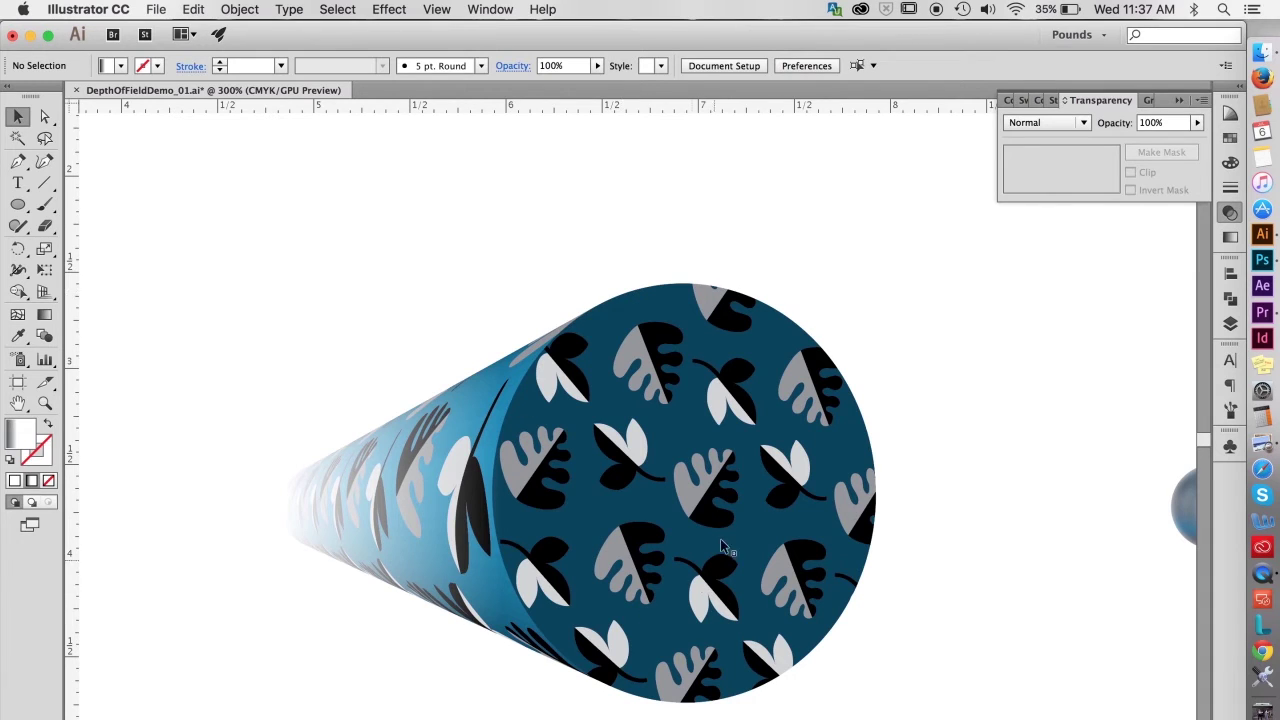
Move the blurred masked cone onto the sharp cone, aligning the tips in Outline view
key(super+minus)
click(957, 340)
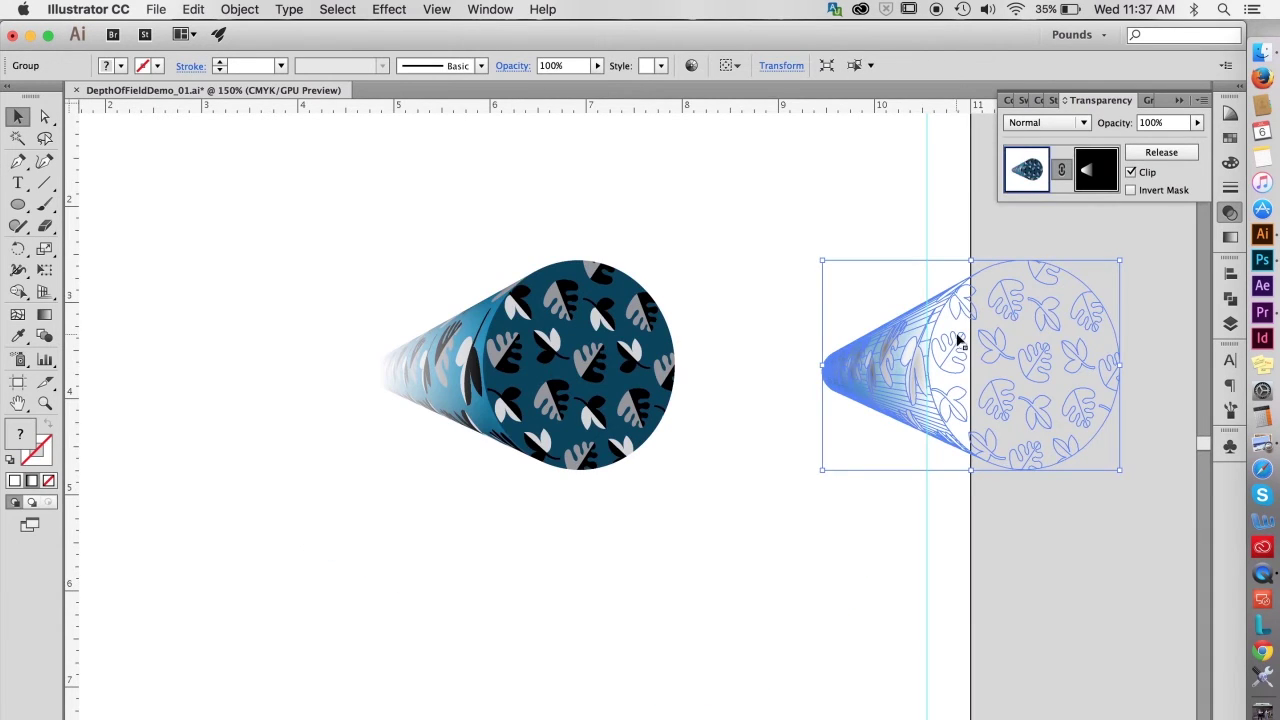
key(super+y)
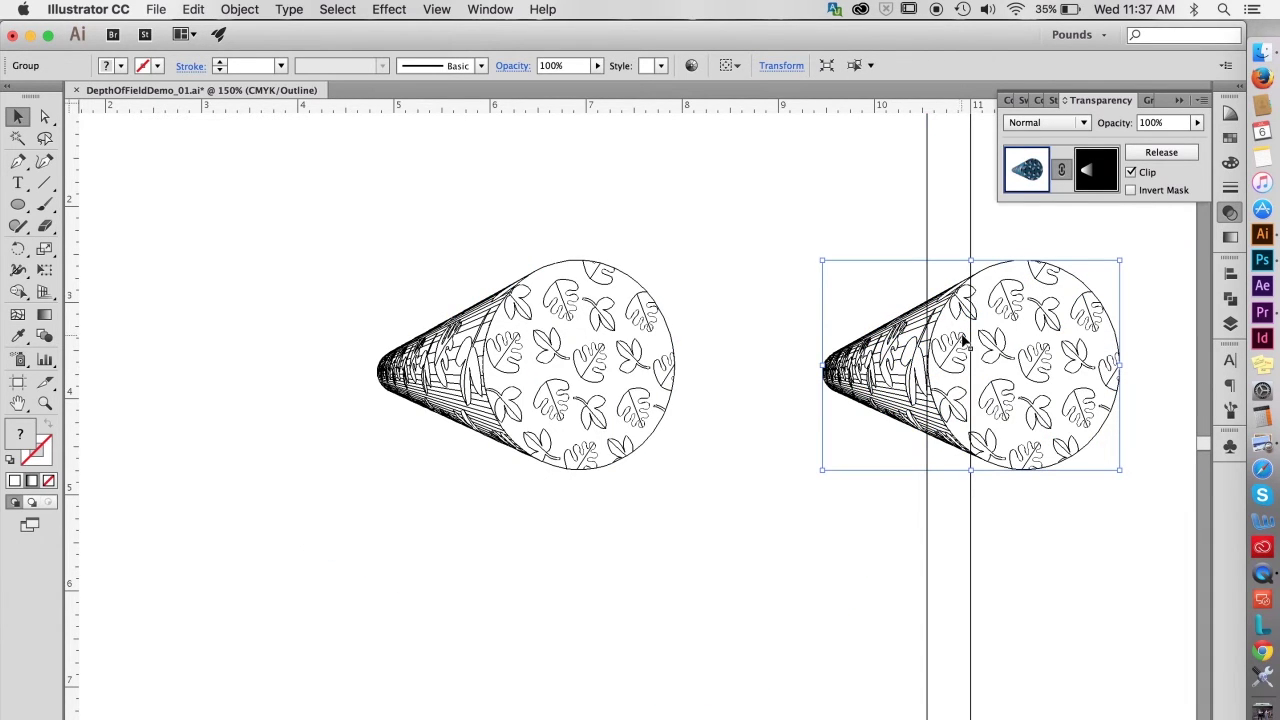
drag(962, 340, 520, 298)
key(super+space)
drag(697, 337, 642, 395)
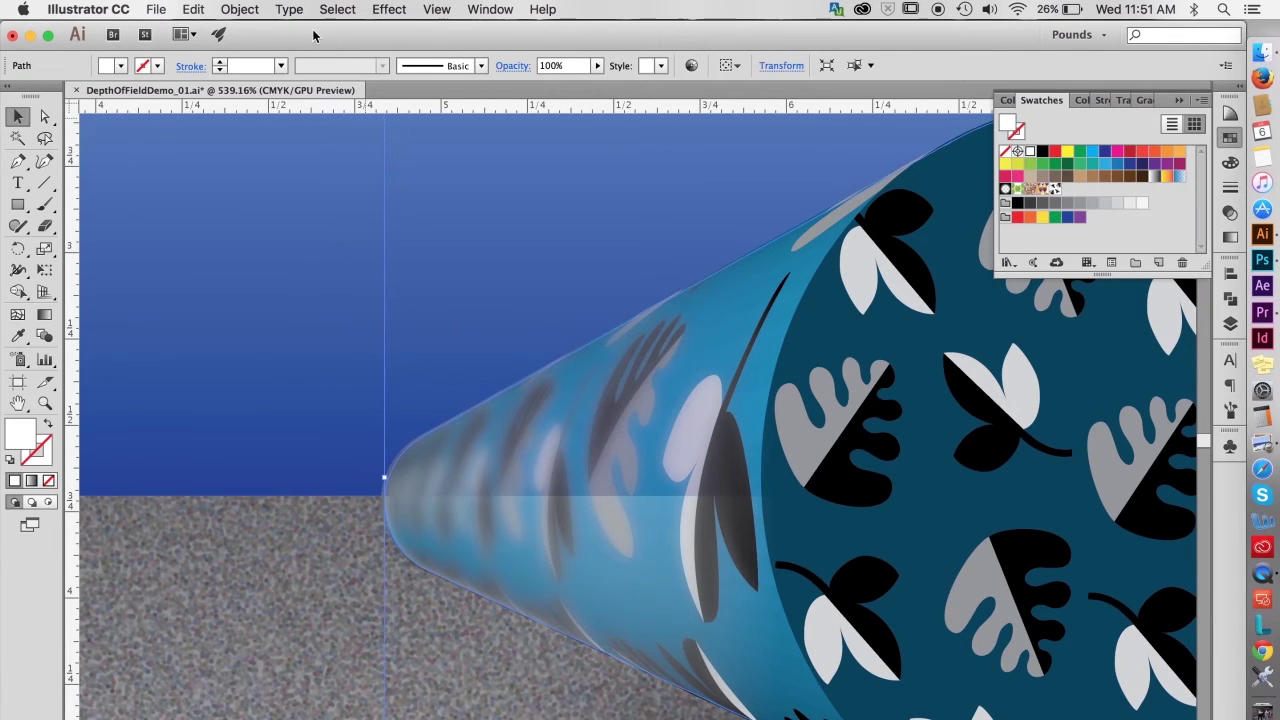
Open the Layers panel from the Window menu
click(245, 10)
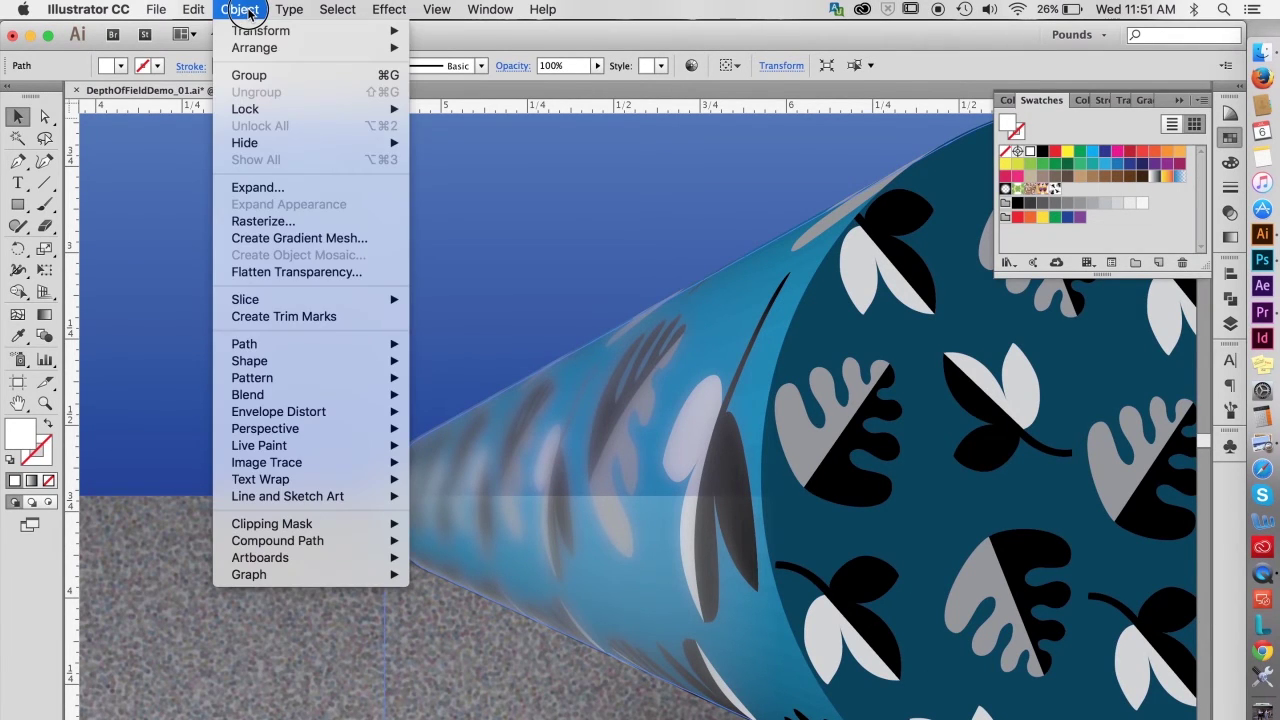
click(248, 12)
click(1230, 323)
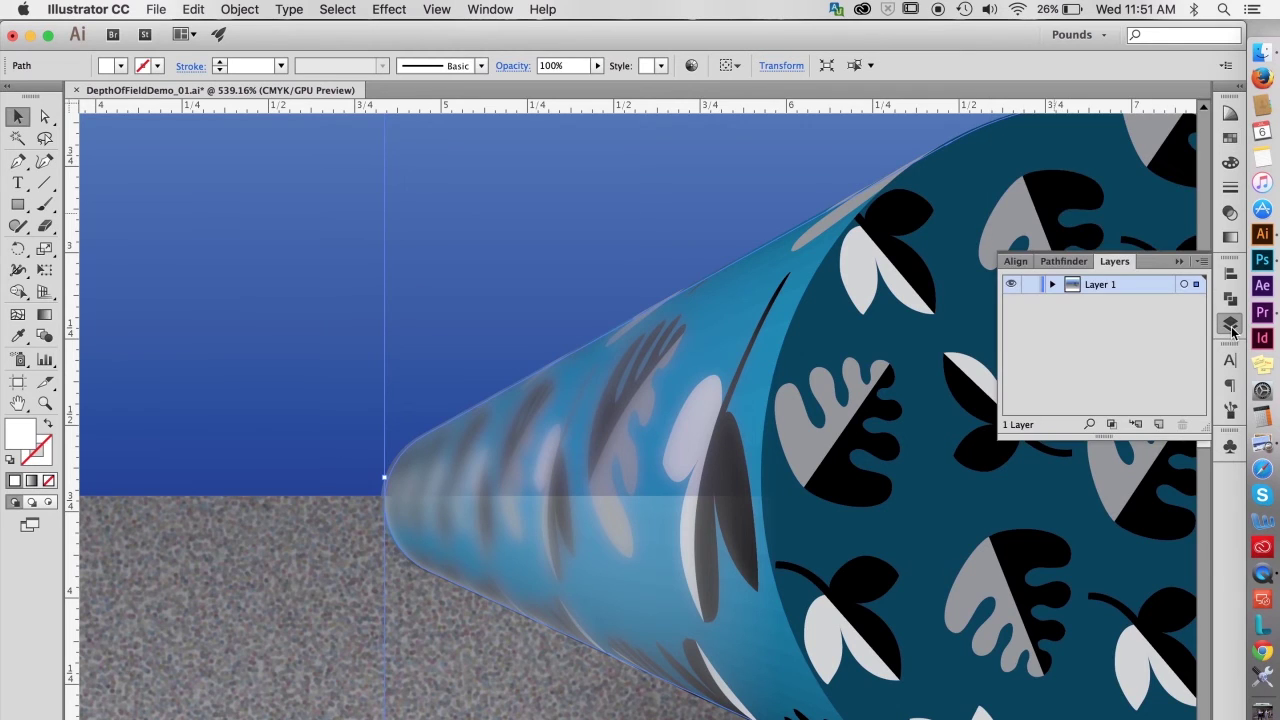
Expand Layer 1 and place the white teardrop over the faded cone, inspecting it in Outline view
click(1052, 286)
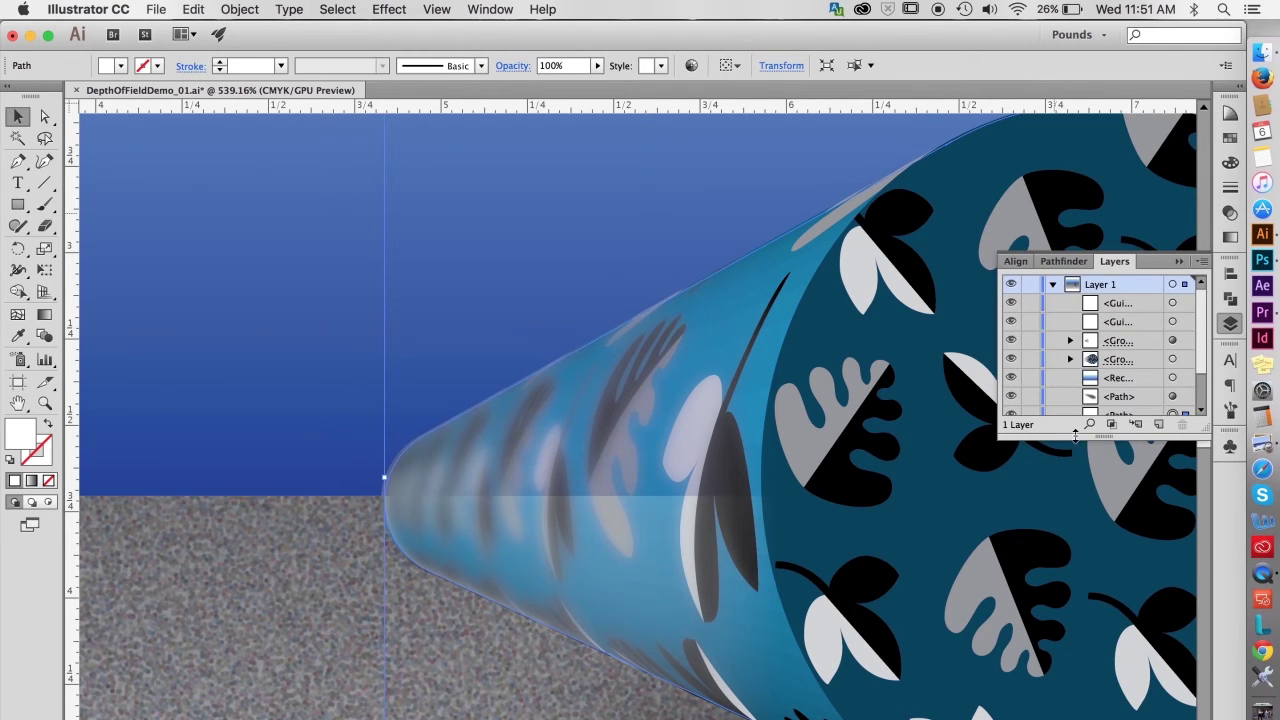
drag(1063, 432, 1065, 648)
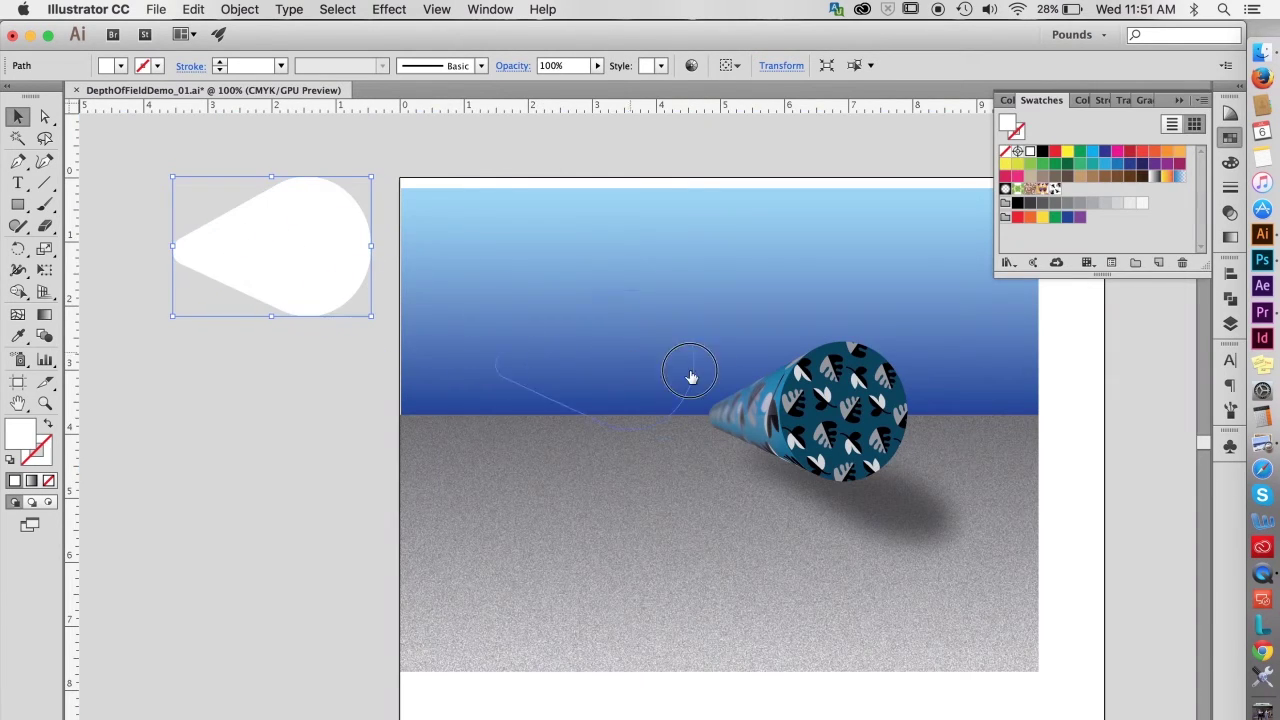
drag(843, 402, 843, 402)
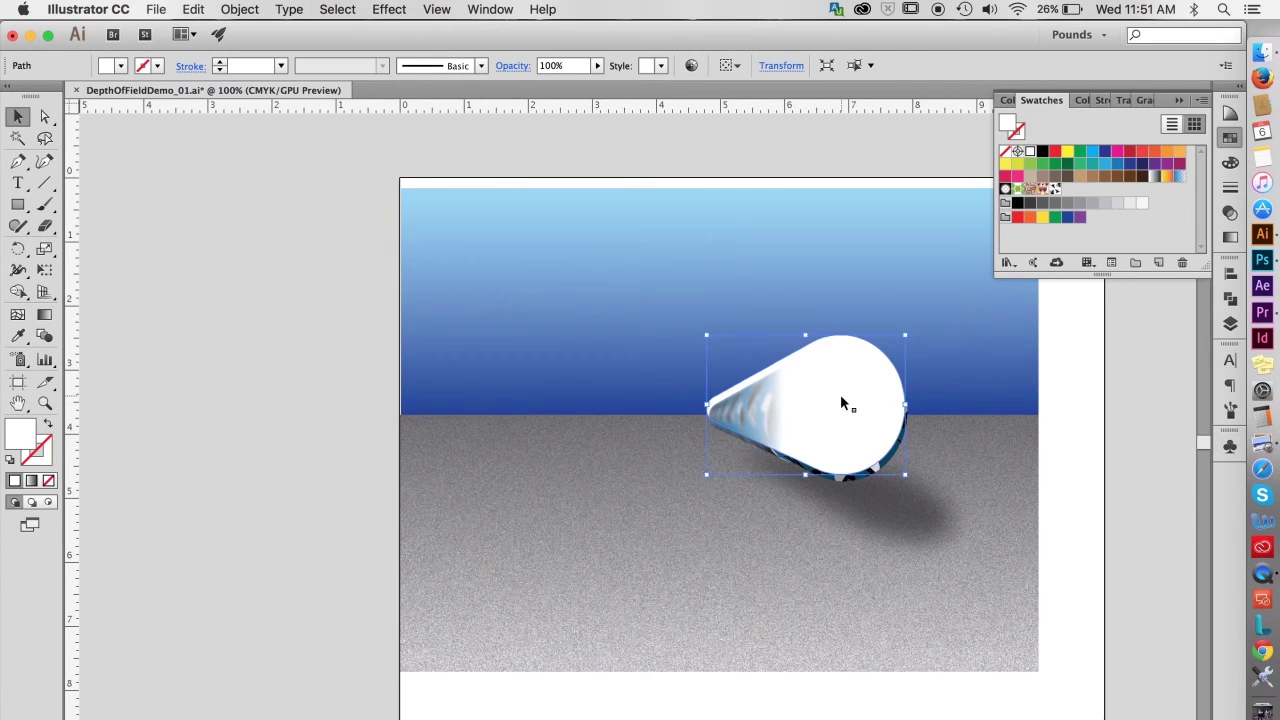
key(super+y)
drag(726, 386, 862, 508)
drag(709, 437, 905, 541)
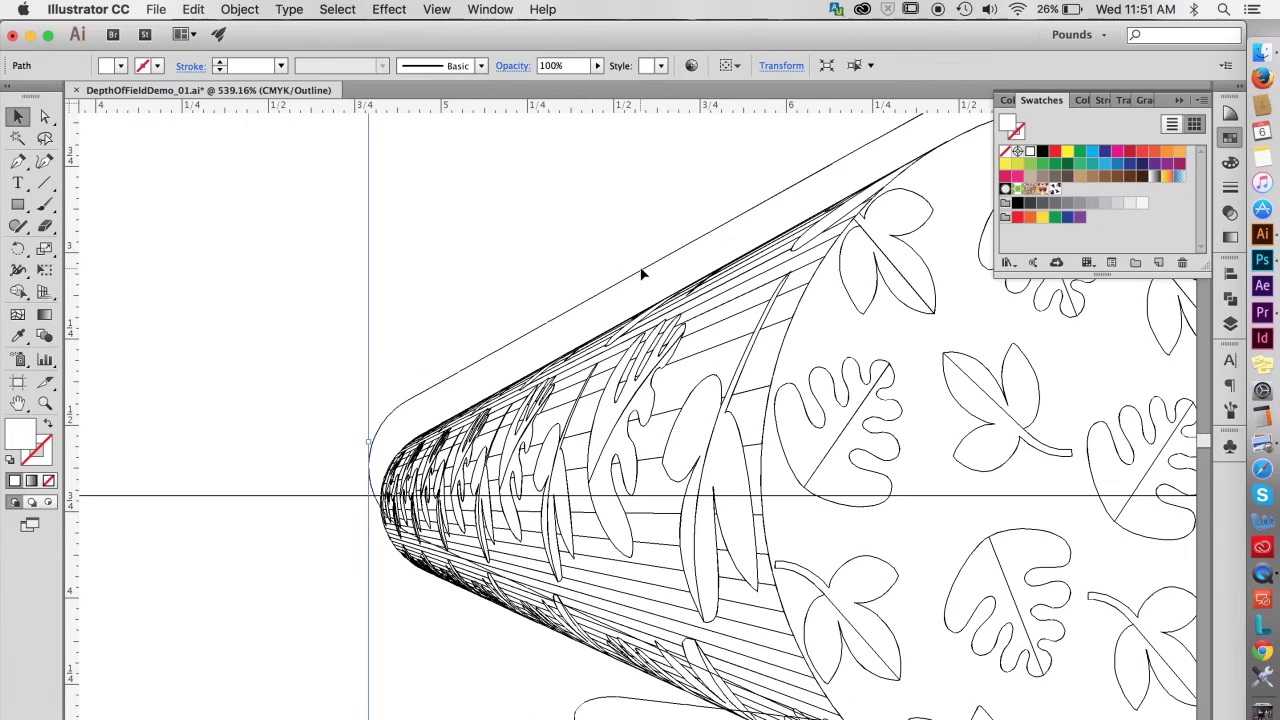
mouse_move(643, 274)
mouse_down()
mouse_move(652, 310)
mouse_move(640, 294)
mouse_up()
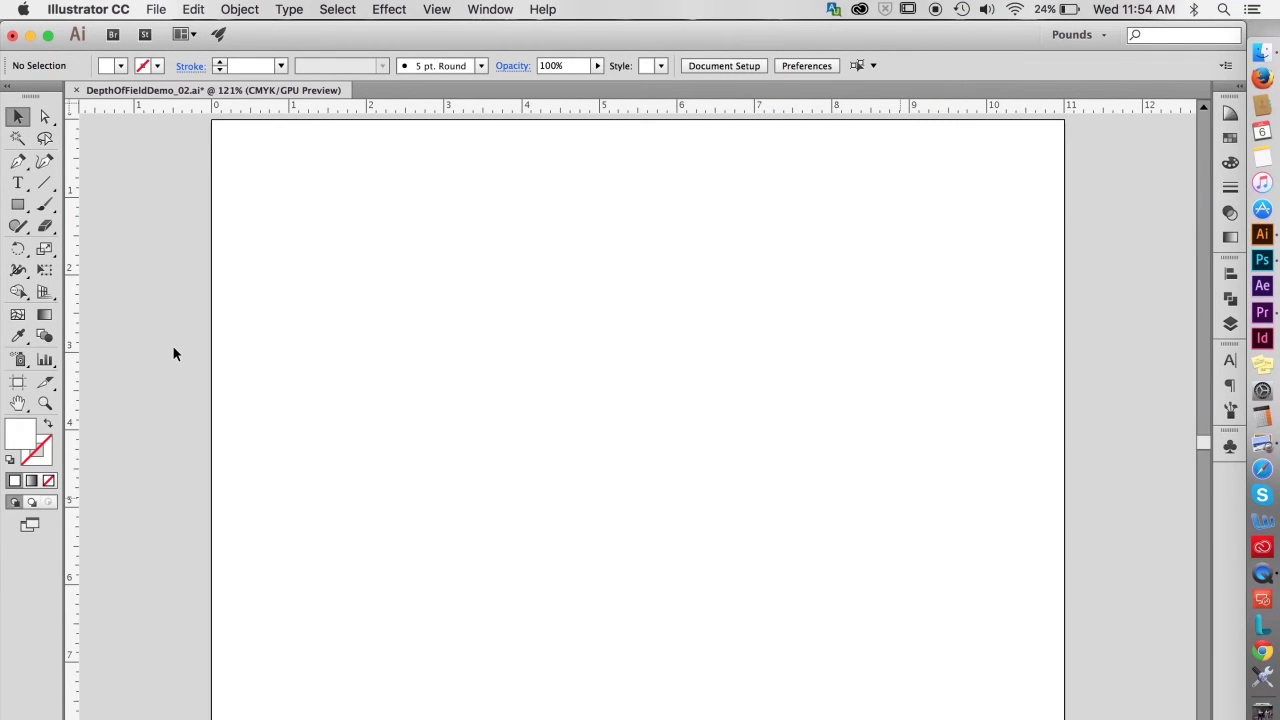
Draw a 3.9027 in circle and fill it with the black-and-grey leaf pattern swatch
key(l)
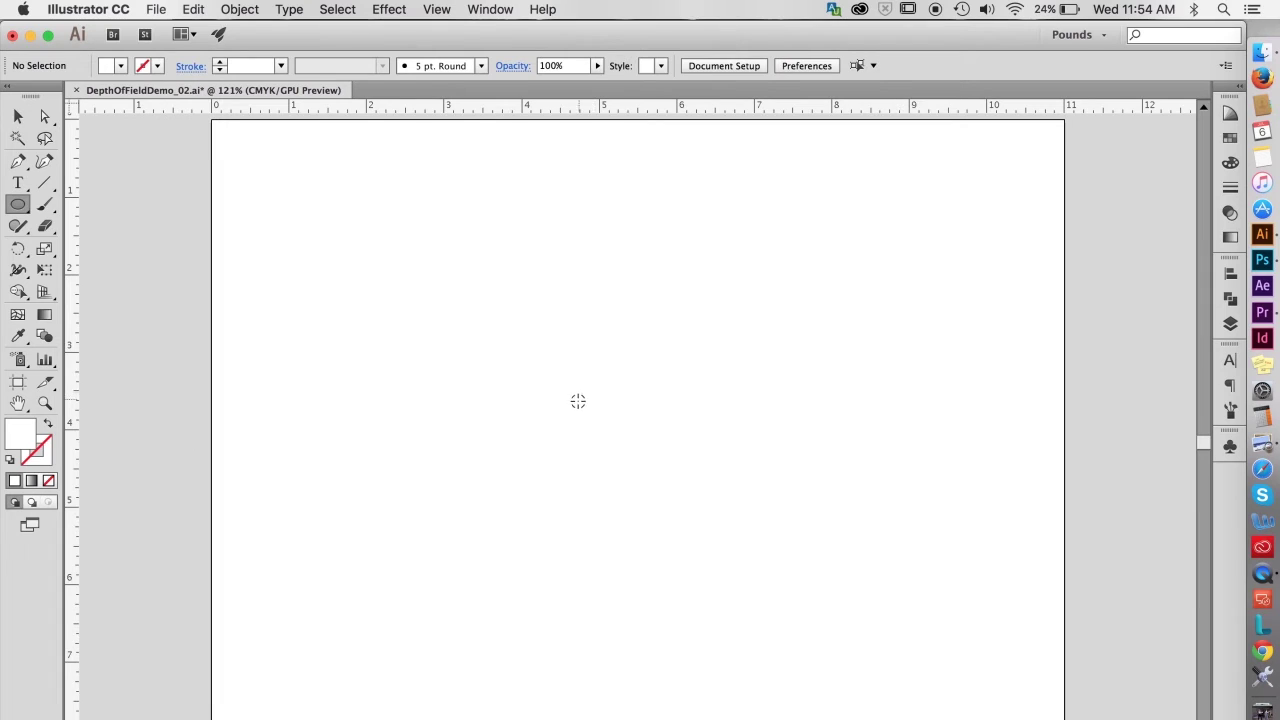
drag(560, 383, 673, 538)
click(1230, 137)
click(1055, 190)
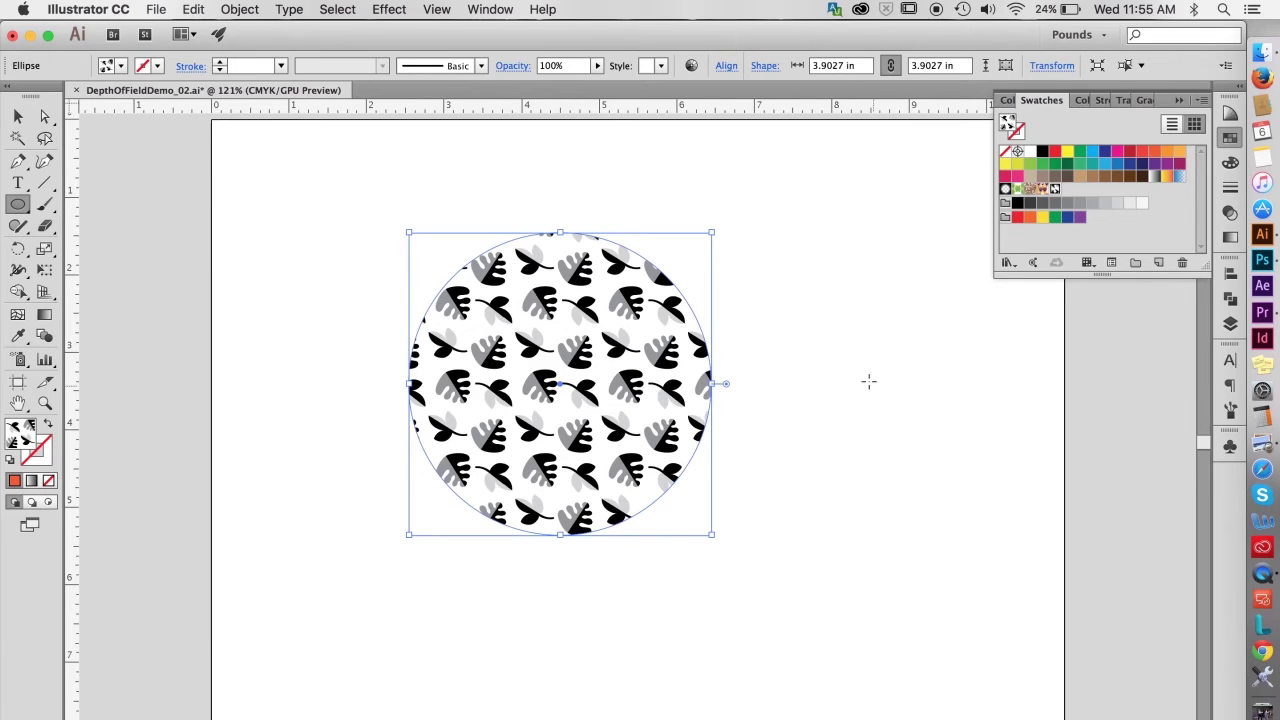
click(17, 116)
click(208, 268)
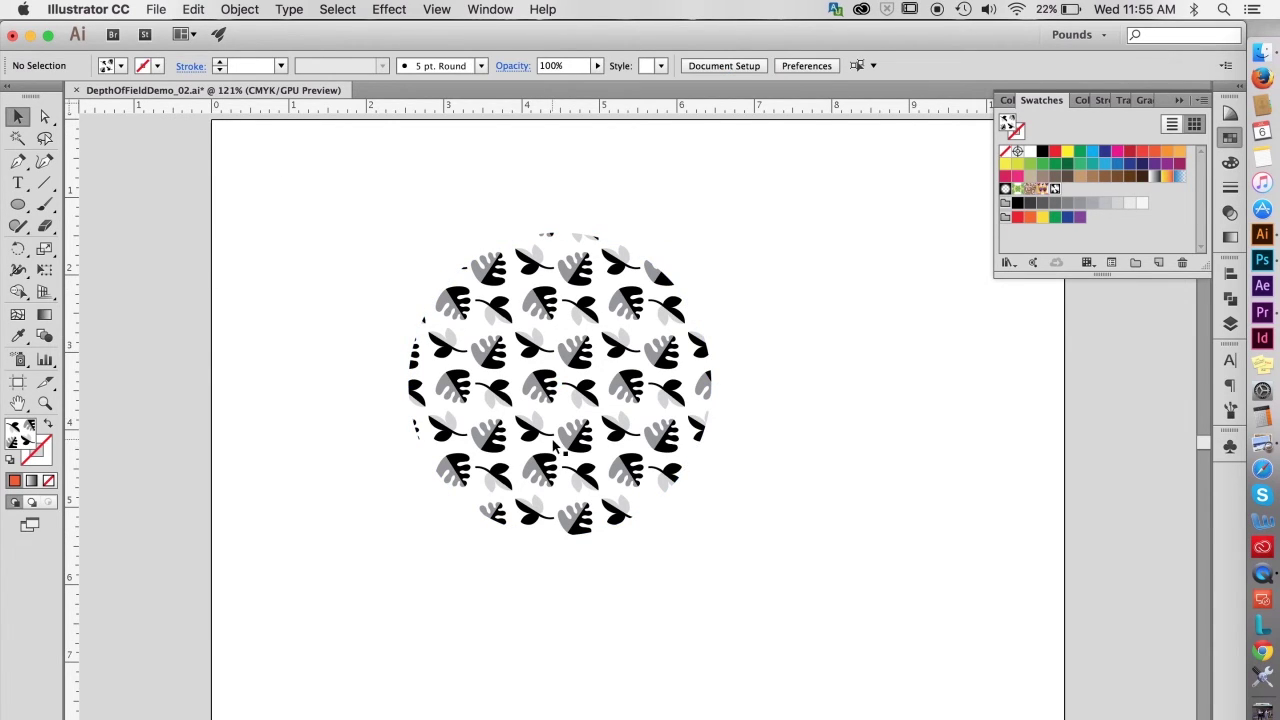
scroll(553, 447, right, 4)
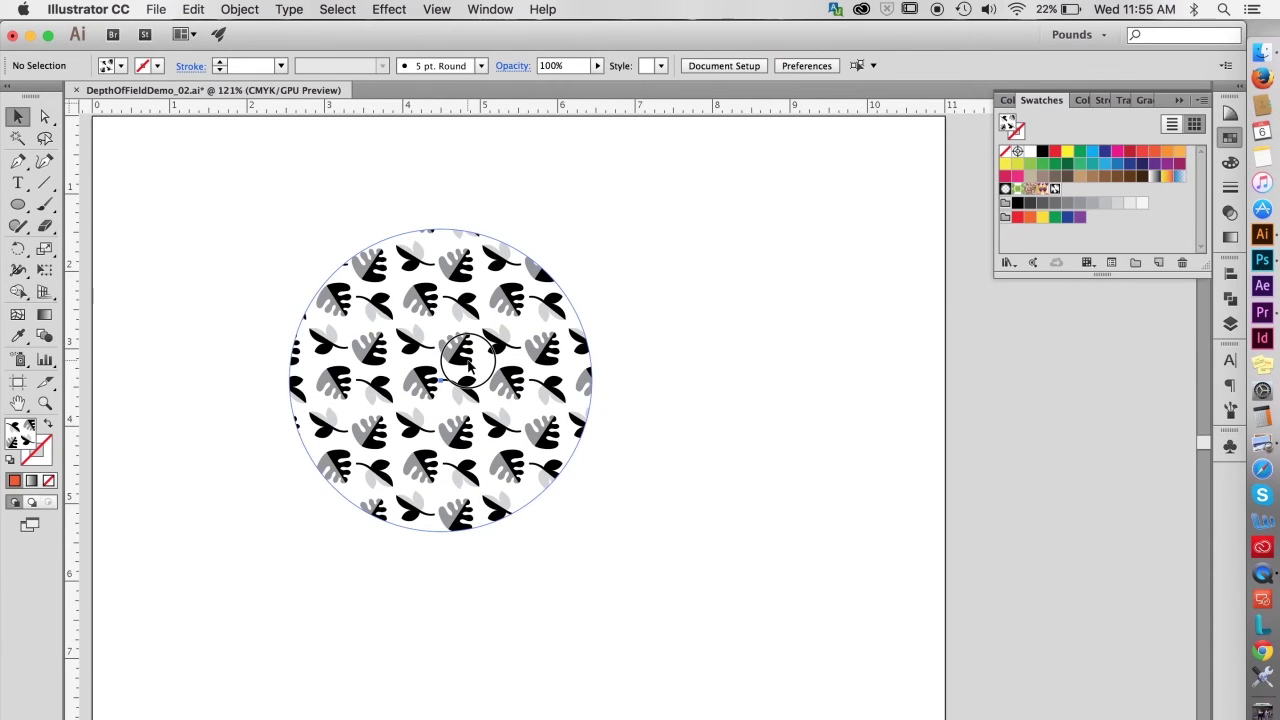
Duplicate the circle and give the copy a radial grey gradient with its highlight shifted upper-left
drag(468, 367, 835, 367)
click(1231, 238)
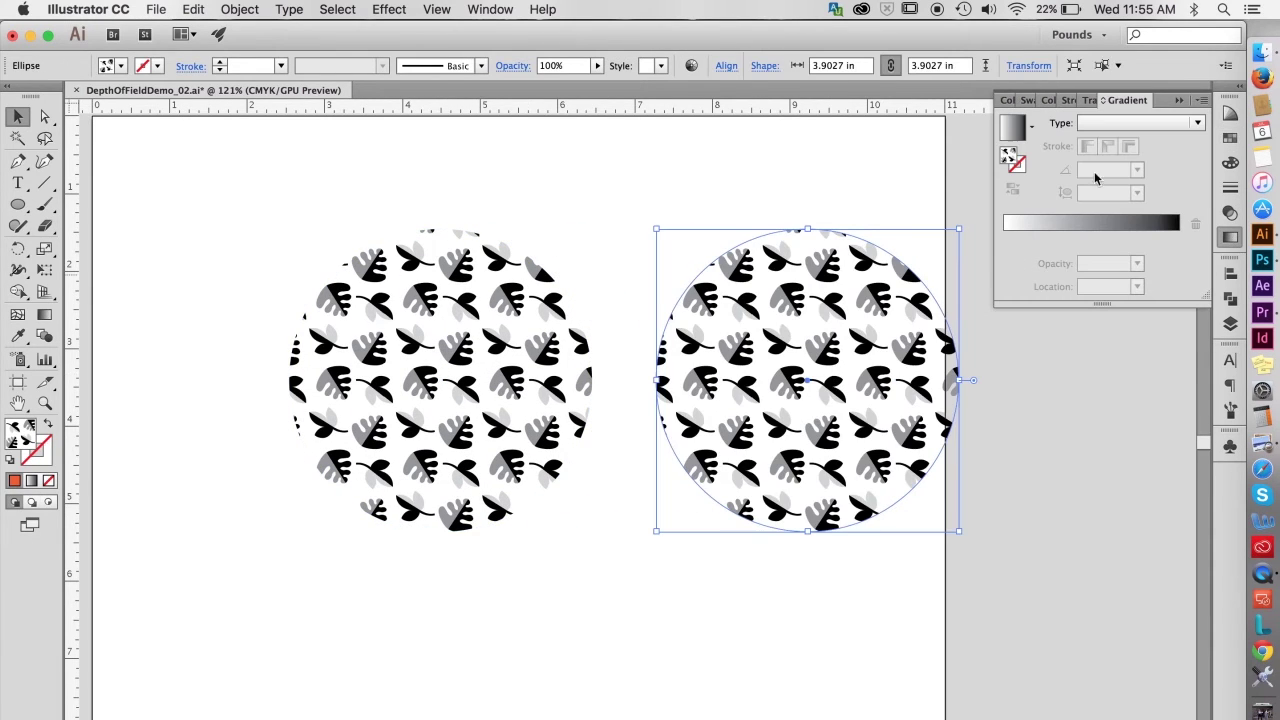
click(1016, 130)
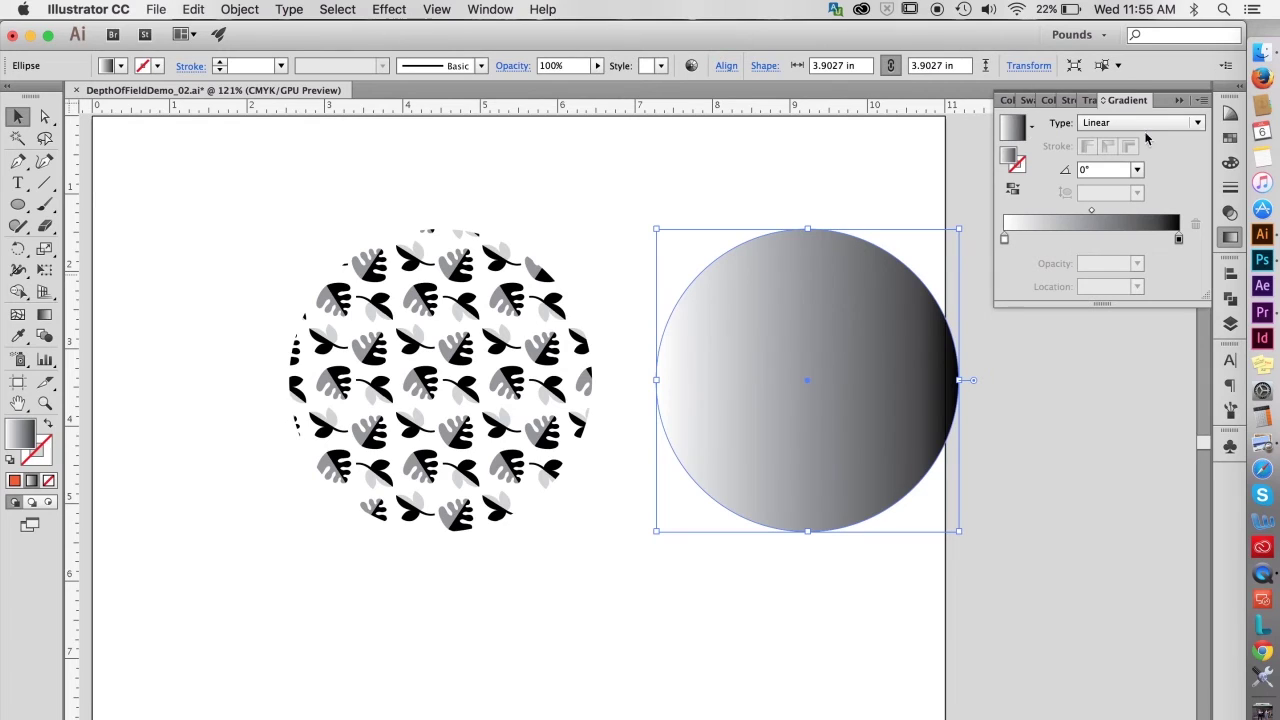
click(1112, 123)
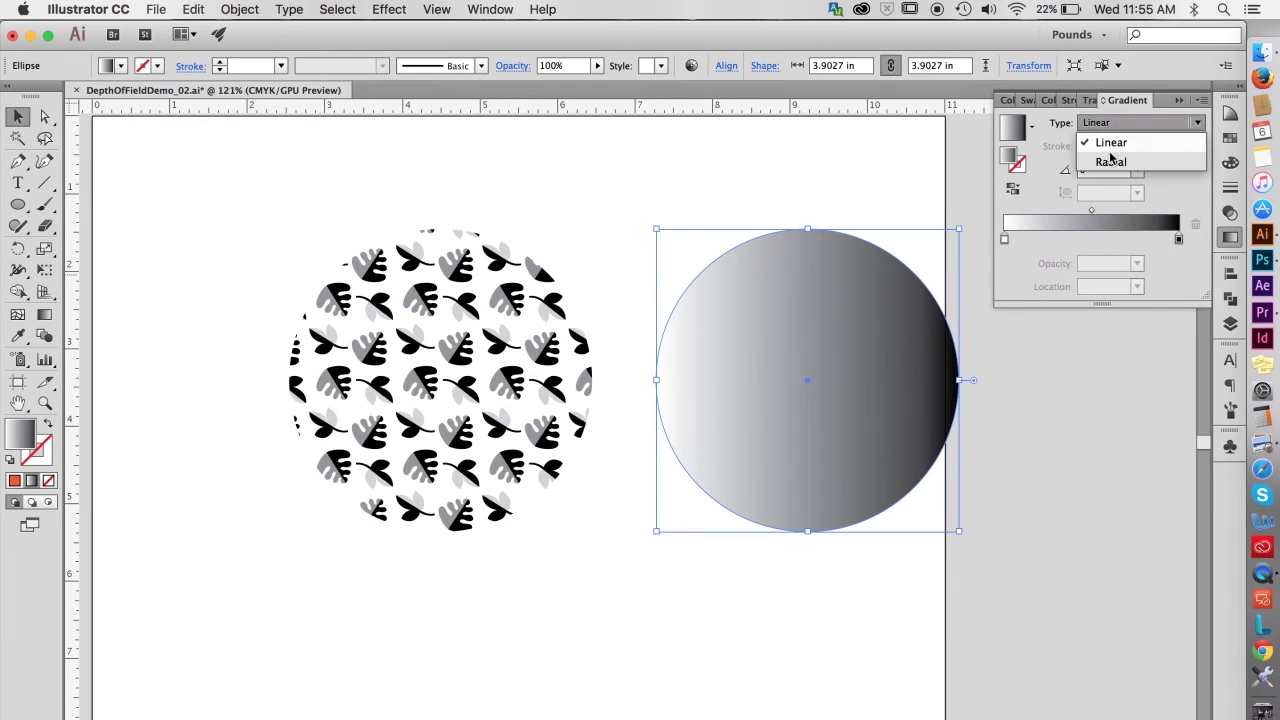
click(1110, 160)
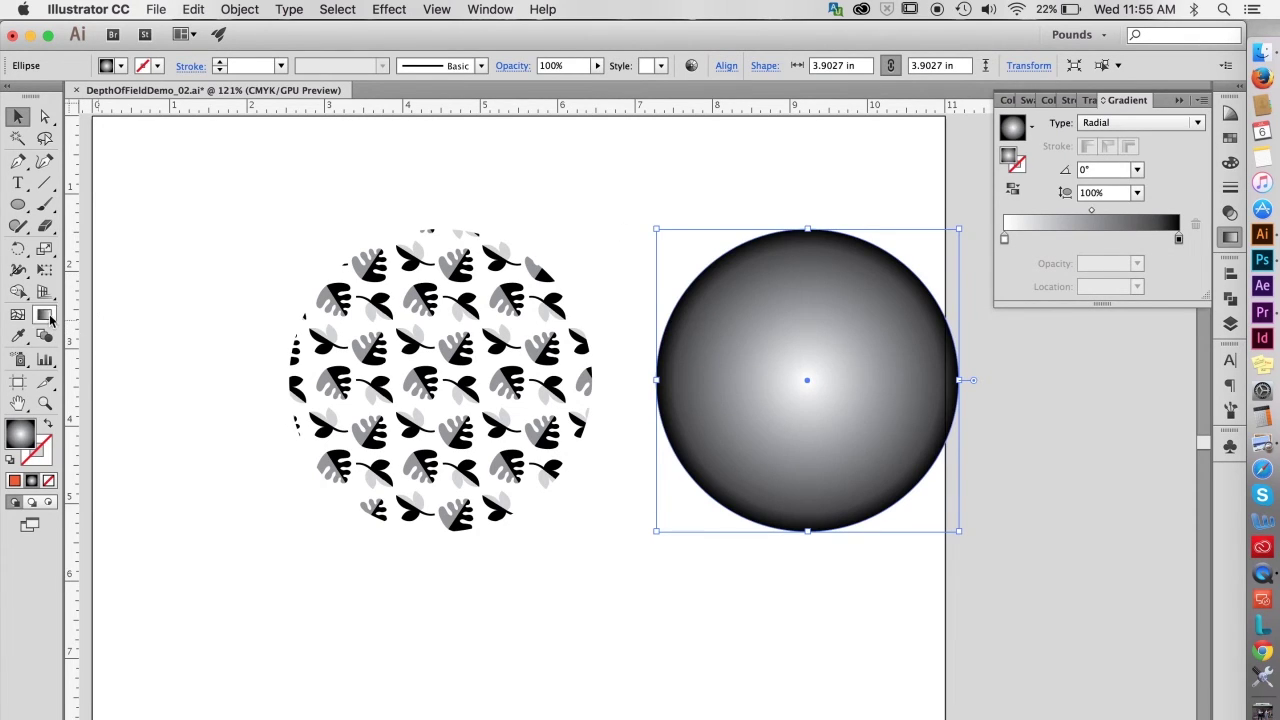
click(44, 314)
drag(762, 311, 910, 500)
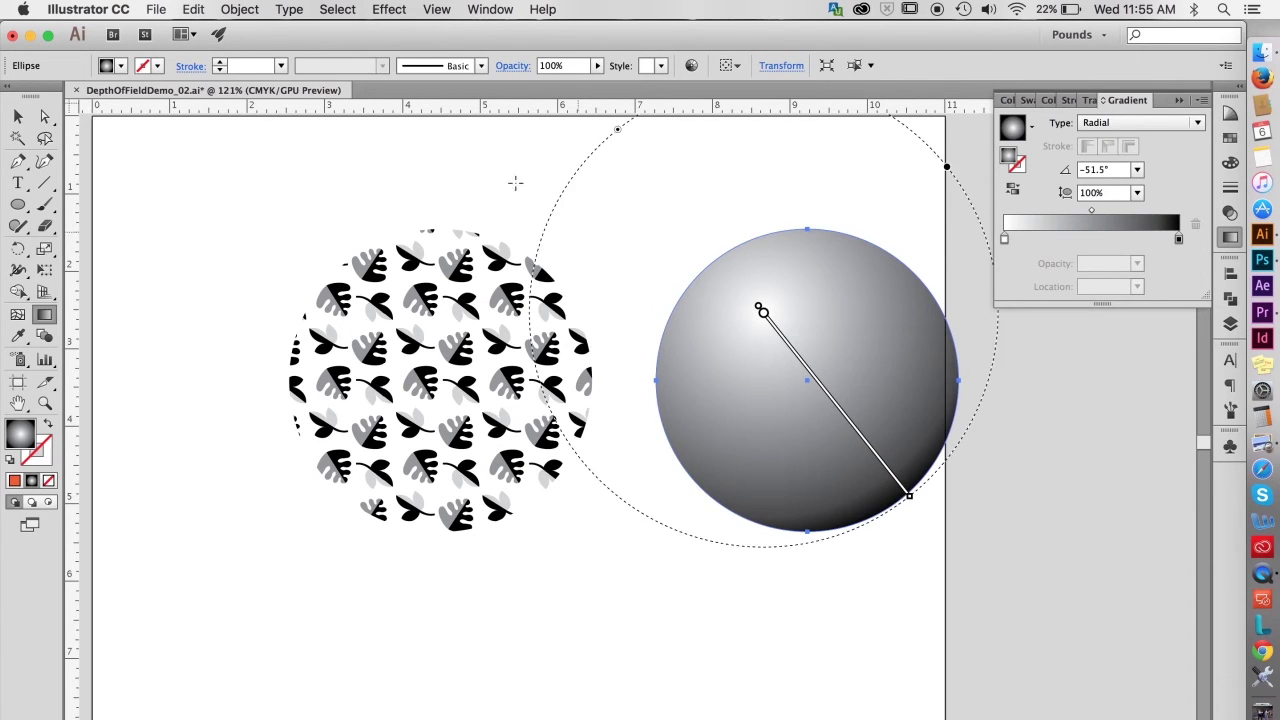
Bring the gradient circle to front, place it over the pattern, and set blend mode to Multiply
click(240, 9)
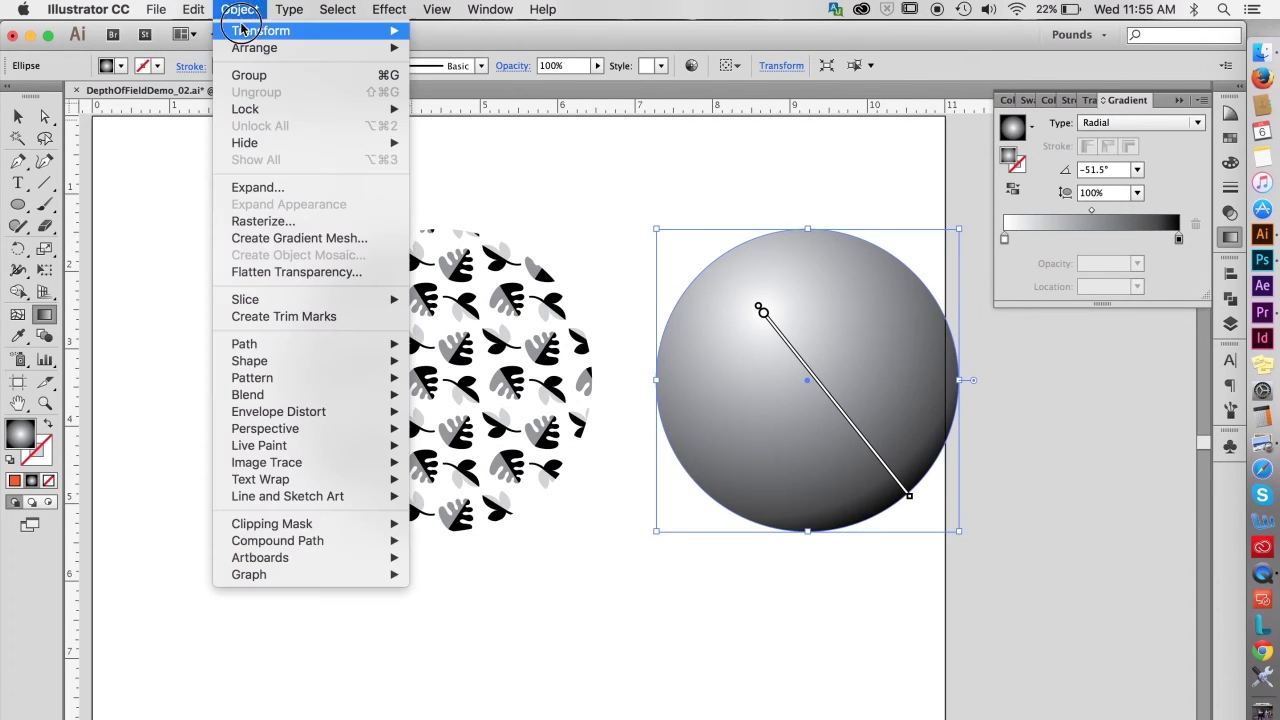
mouse_move(242, 47)
click(443, 47)
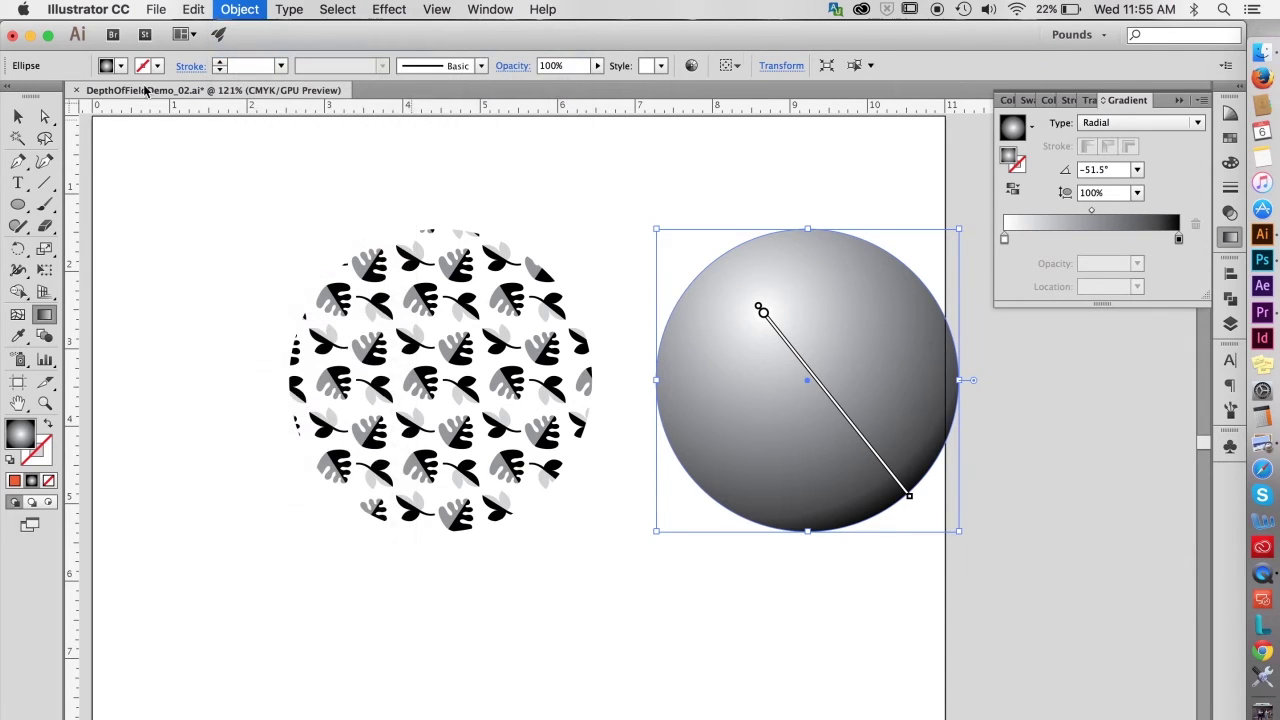
key(v)
drag(803, 289, 432, 254)
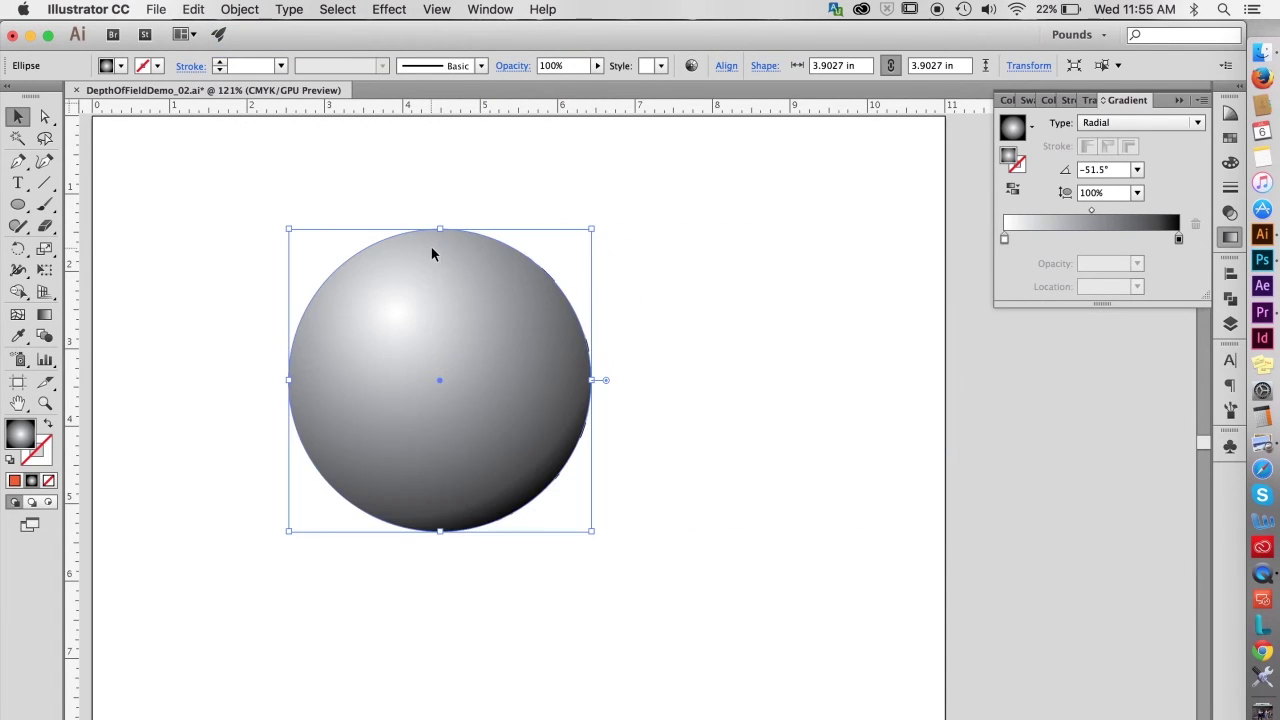
click(1230, 212)
click(1062, 122)
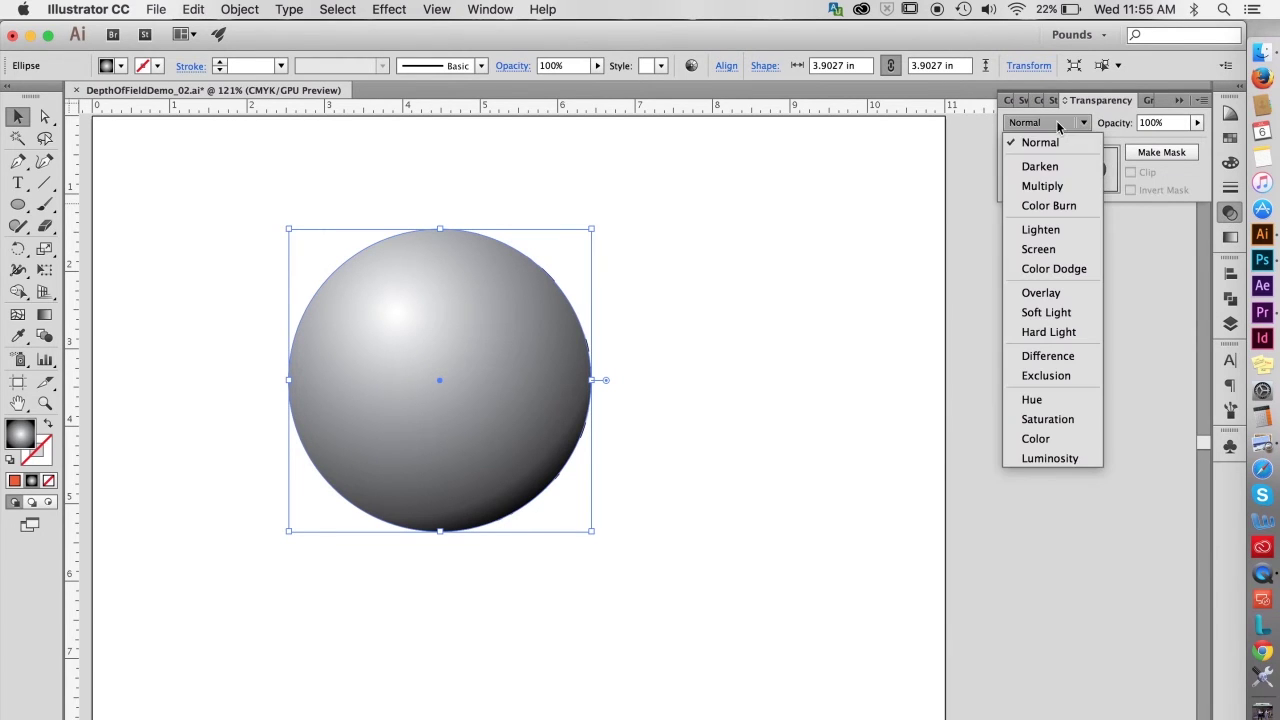
click(1045, 186)
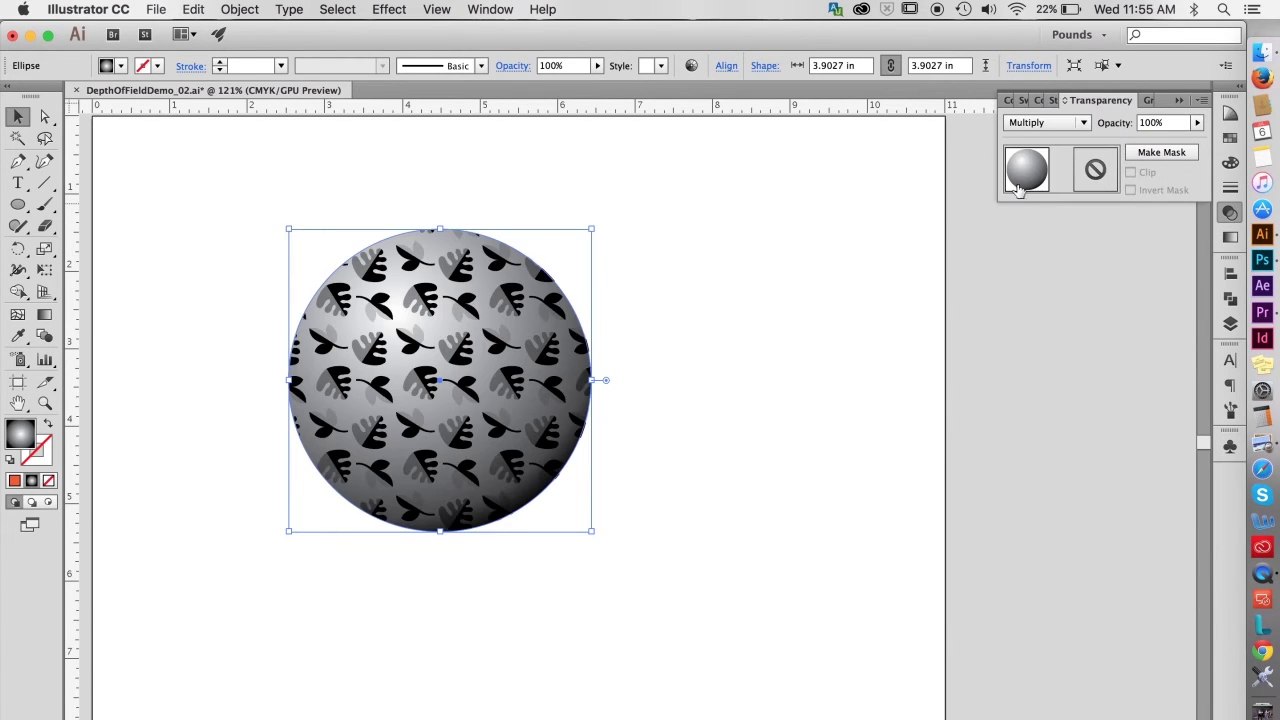
click(183, 186)
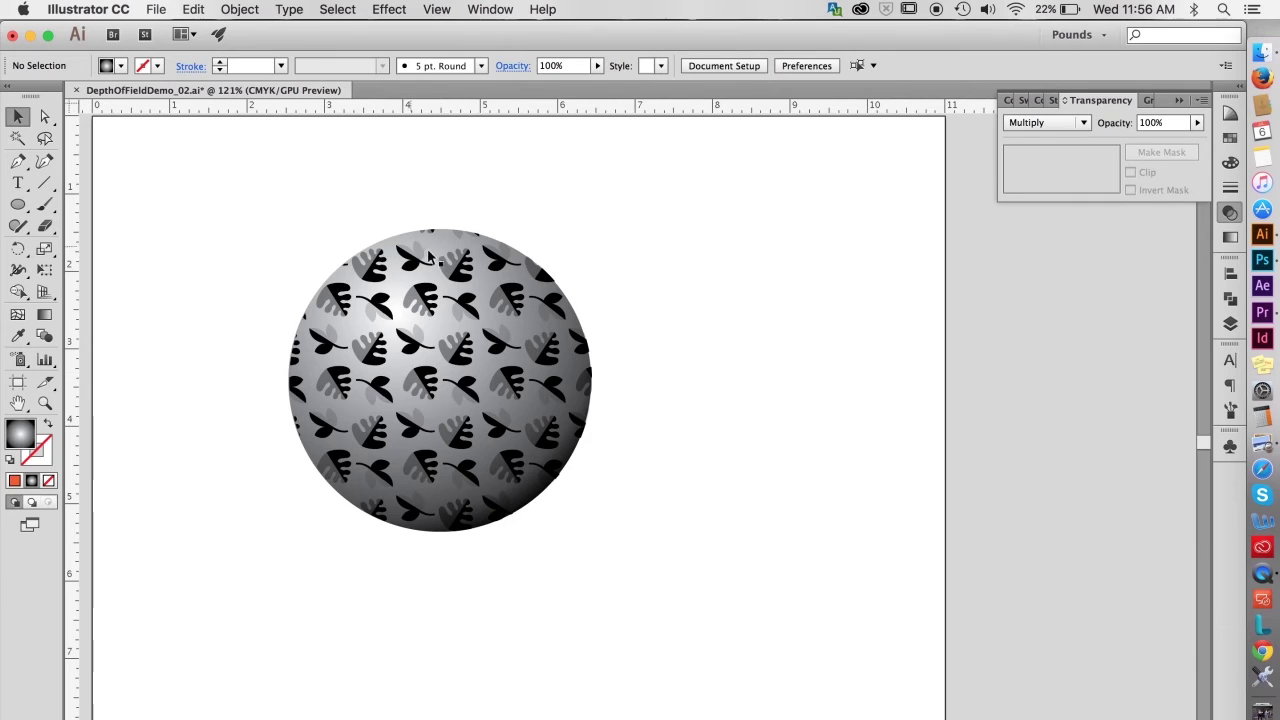
click(468, 358)
Move the shaded sphere to the right and expand the patterned circle's fill into leaf tiles
drag(468, 358, 1014, 366)
click(710, 472)
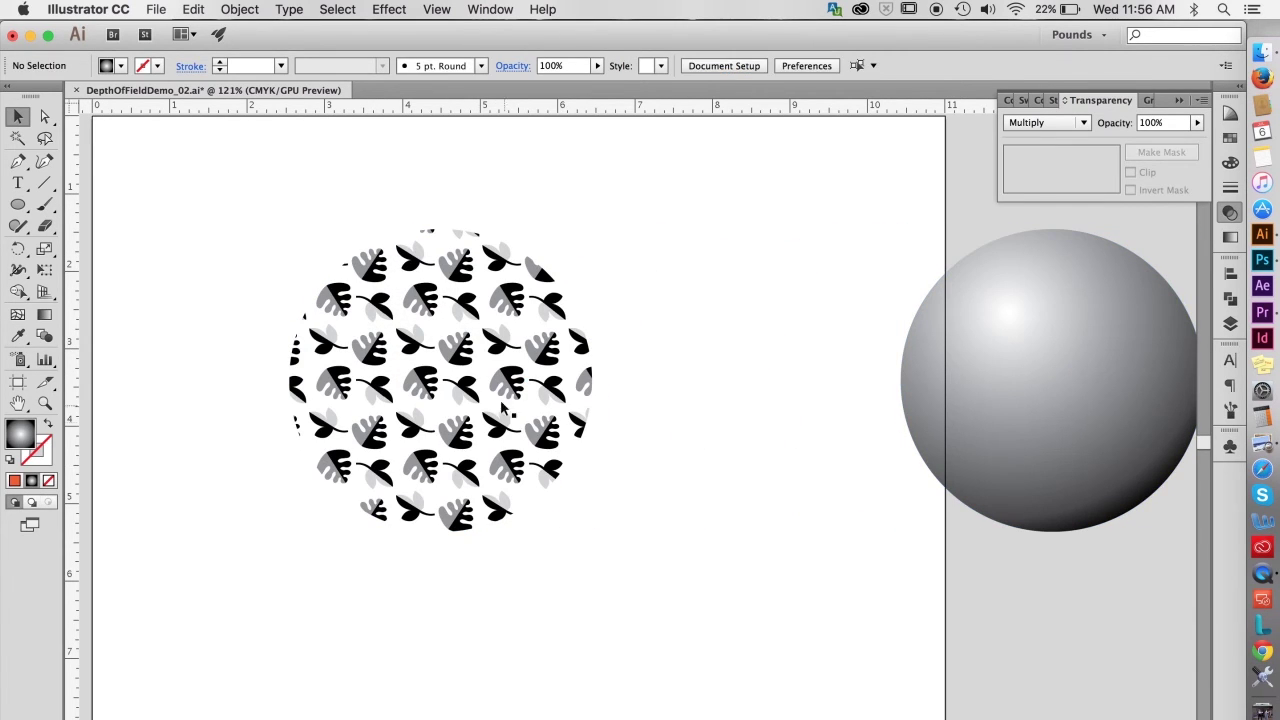
click(447, 400)
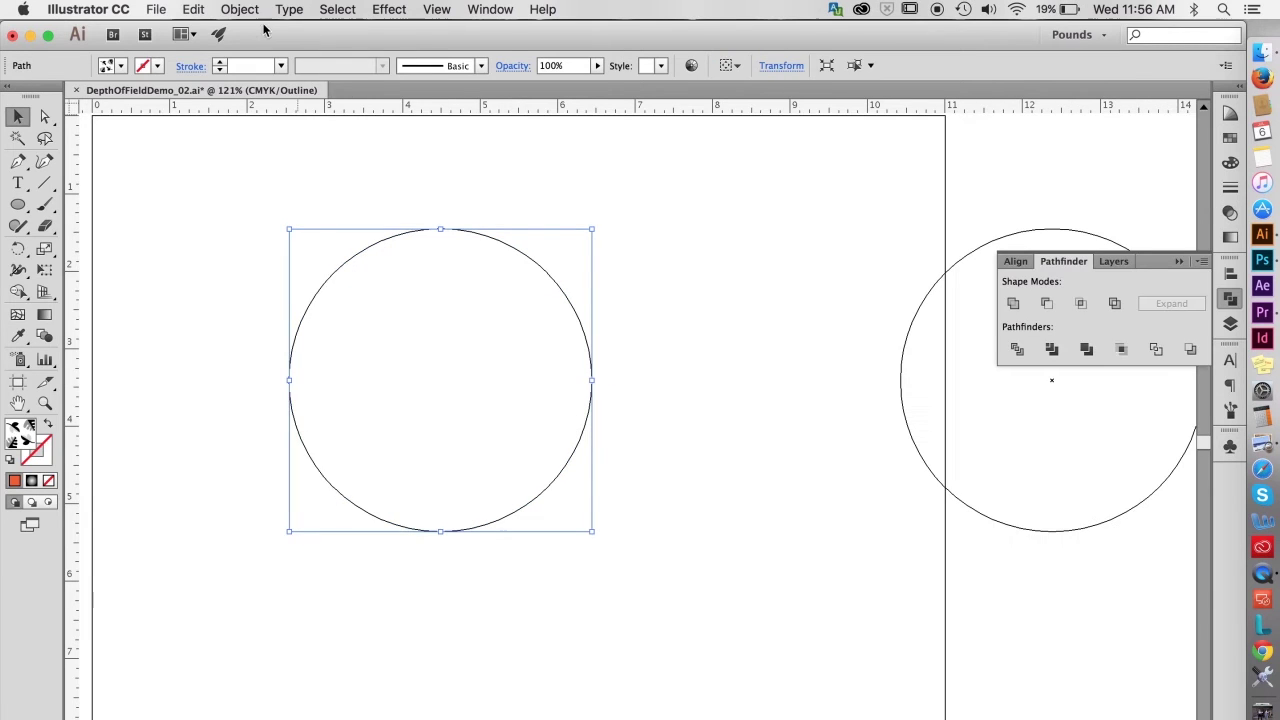
click(238, 10)
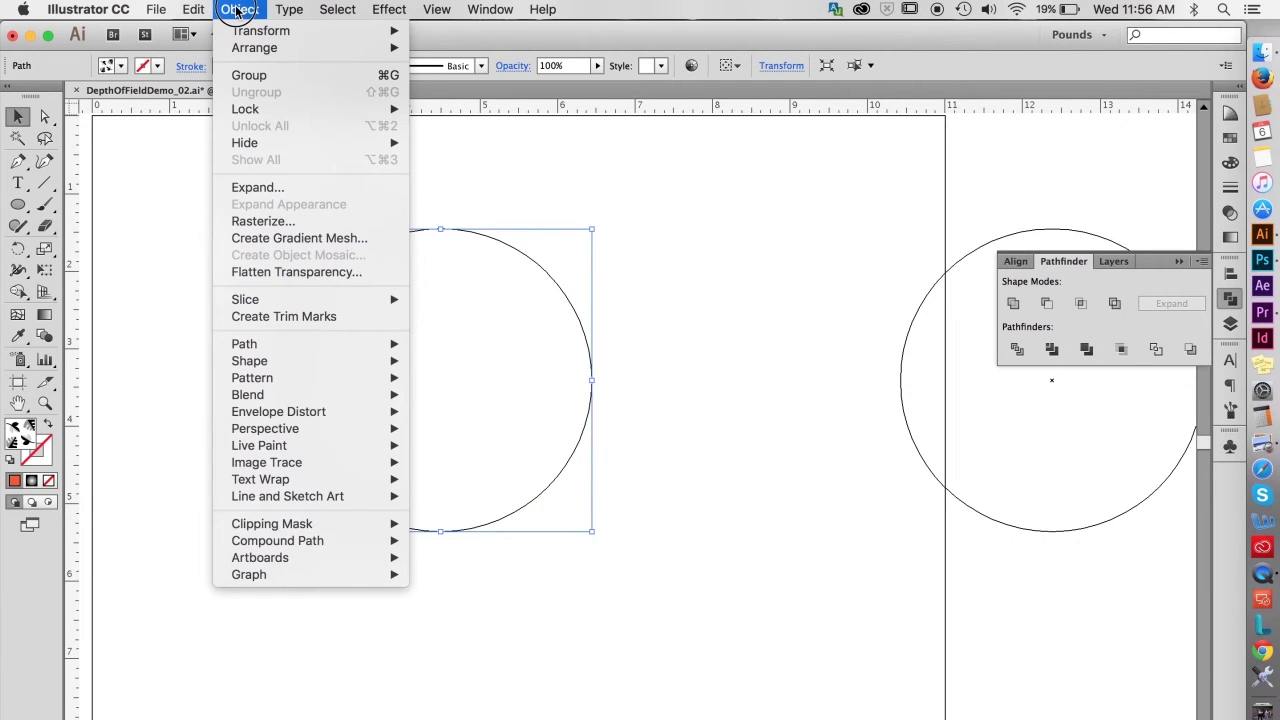
click(238, 186)
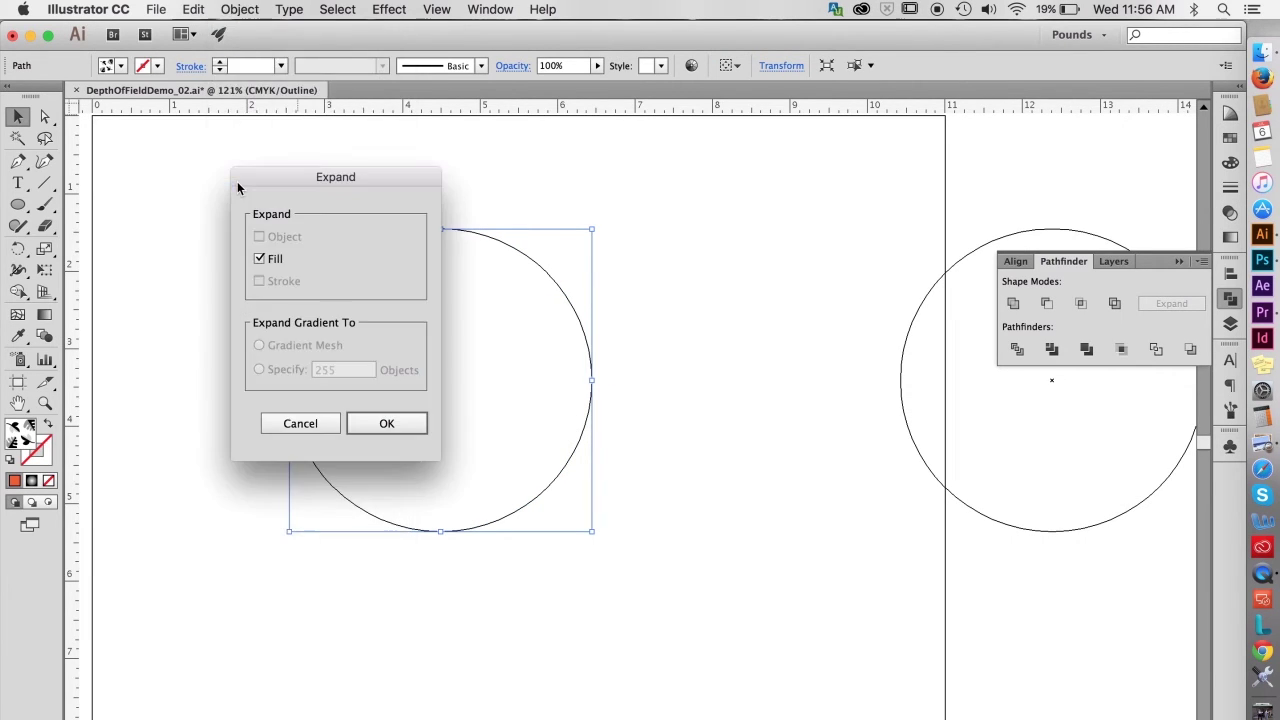
click(384, 422)
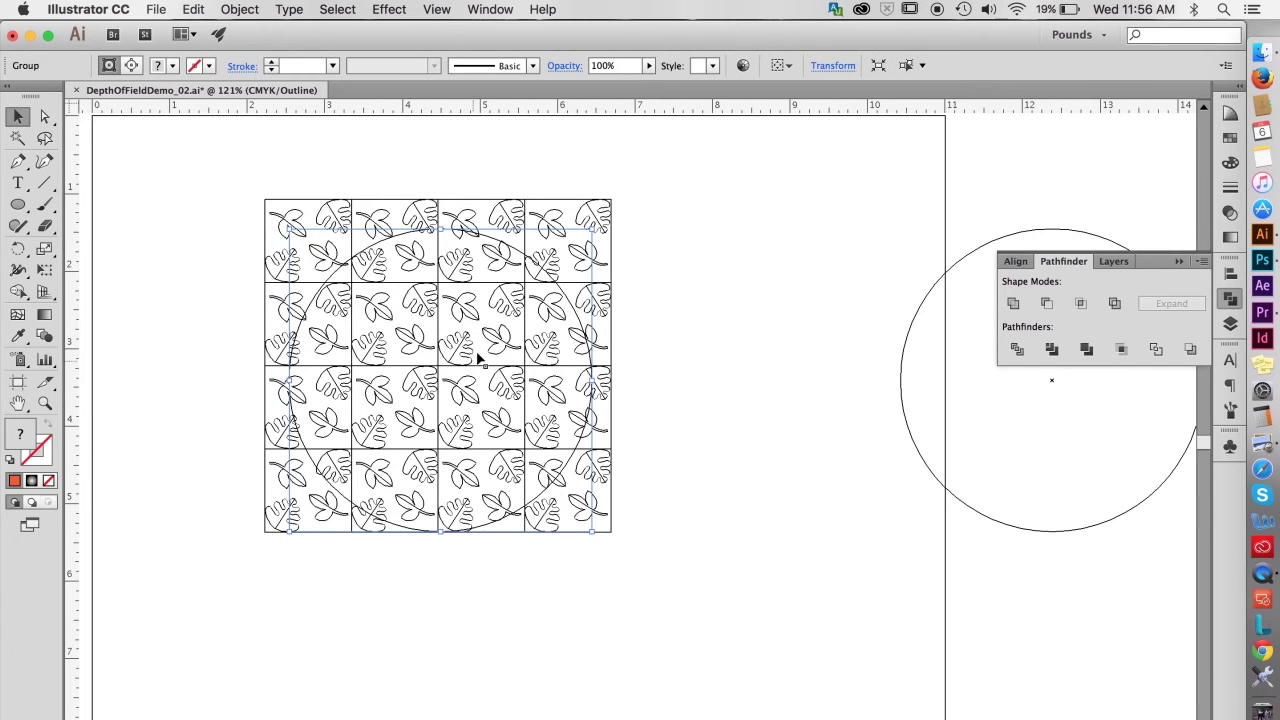
Pick the Bloat tool and set its brush width and height to 5 with intensity 1
click(19, 271)
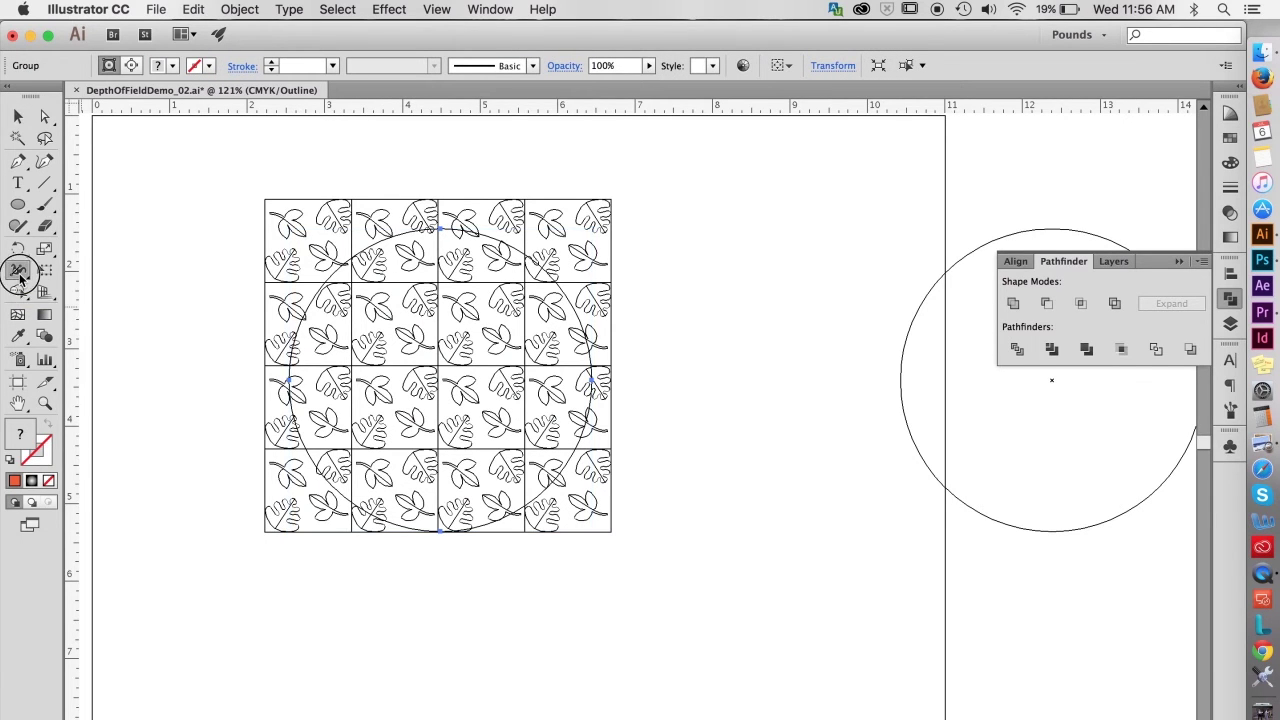
click(19, 271)
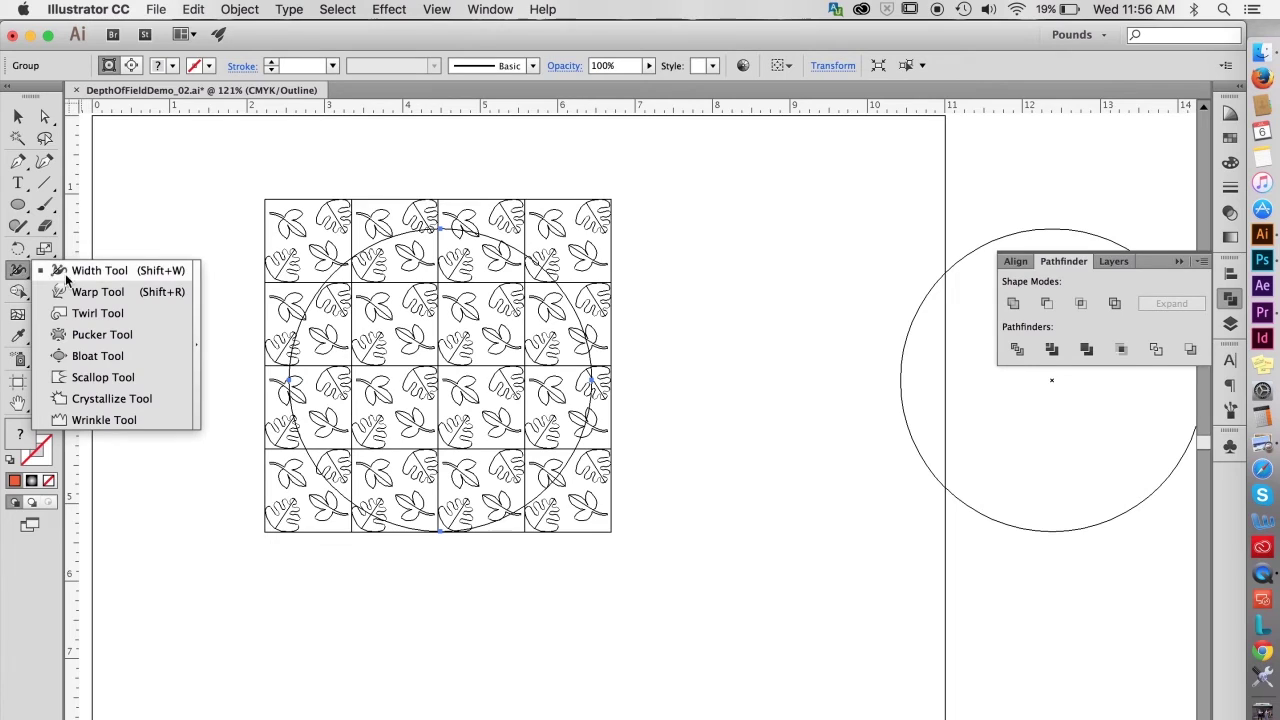
click(87, 360)
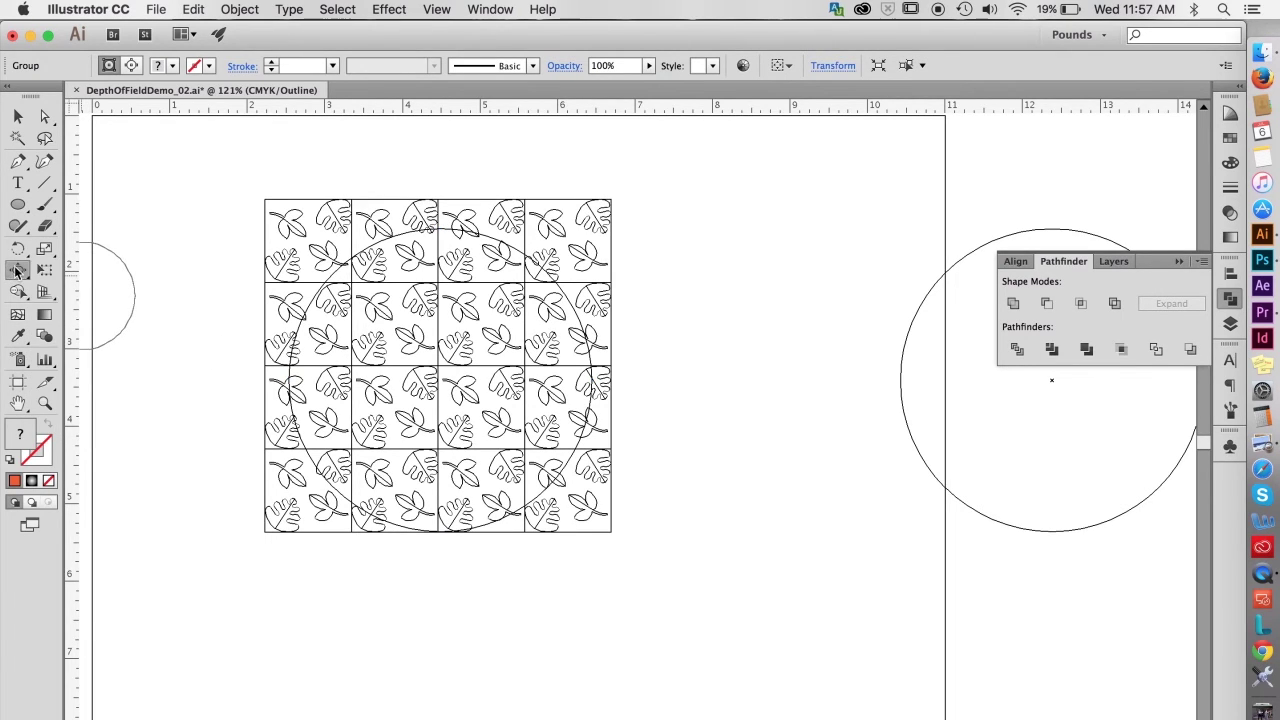
double_click(19, 272)
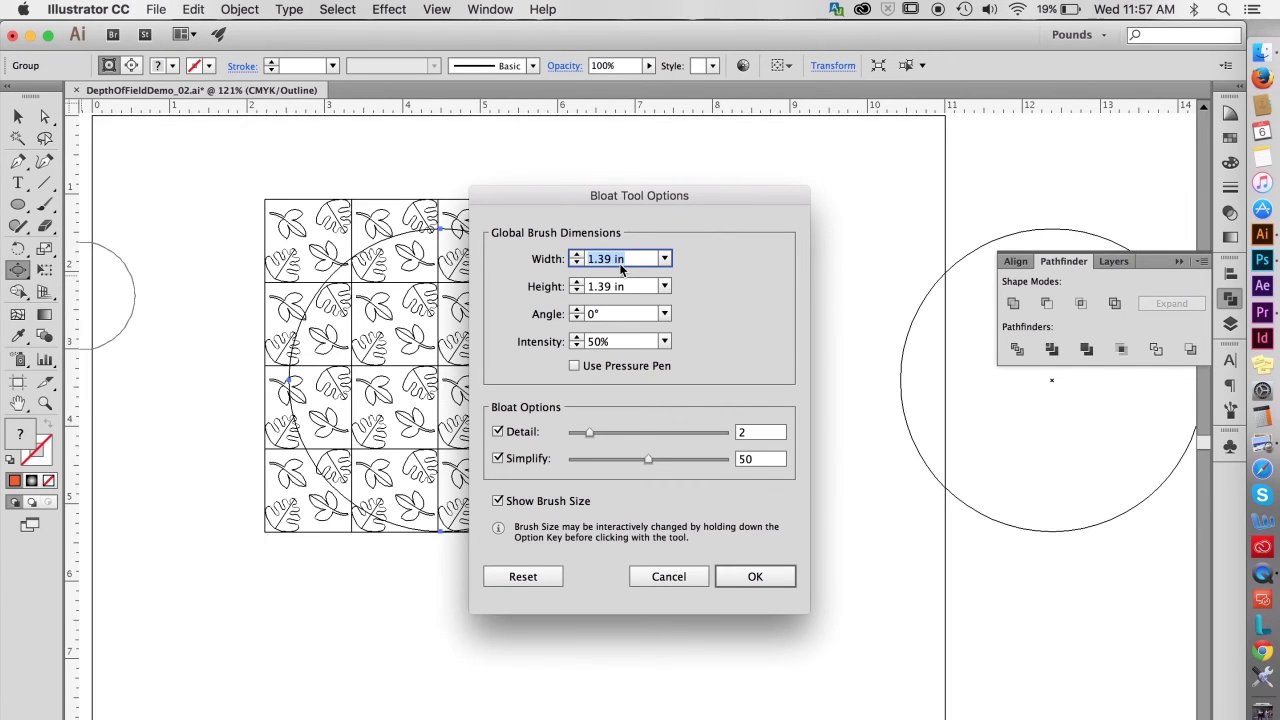
text(5)
key(Tab)
text(5)
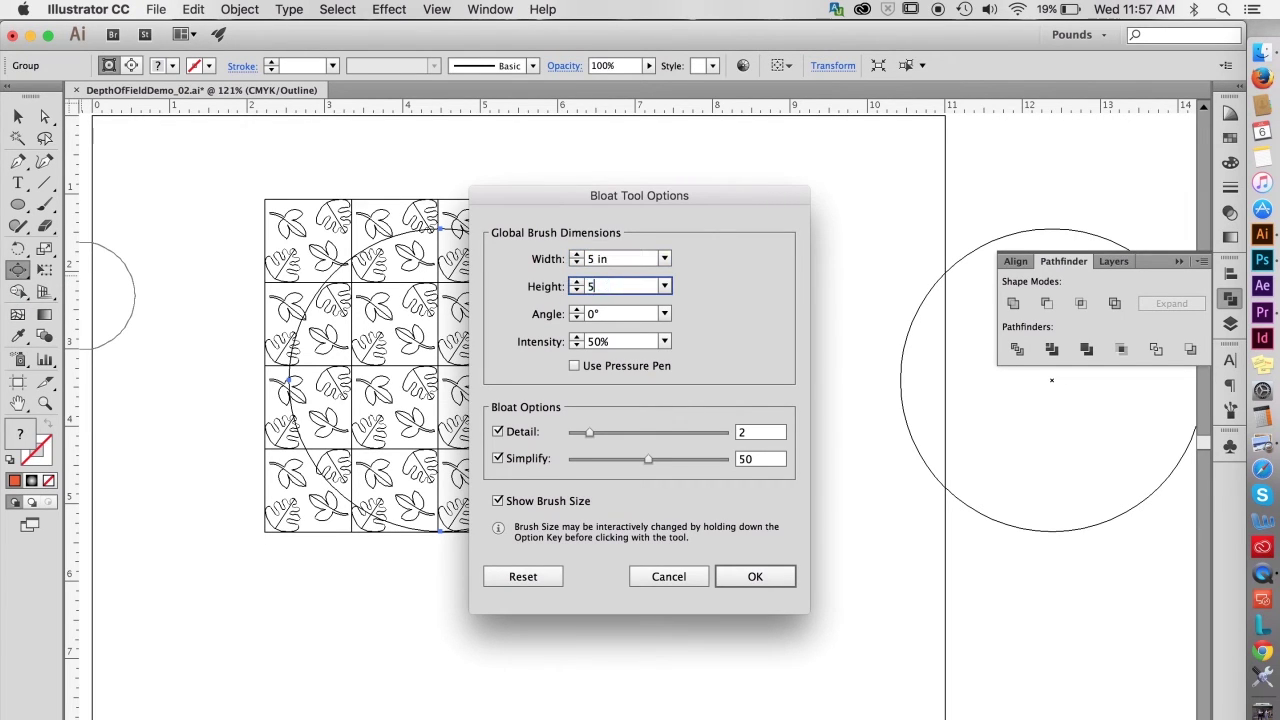
key(Tab)
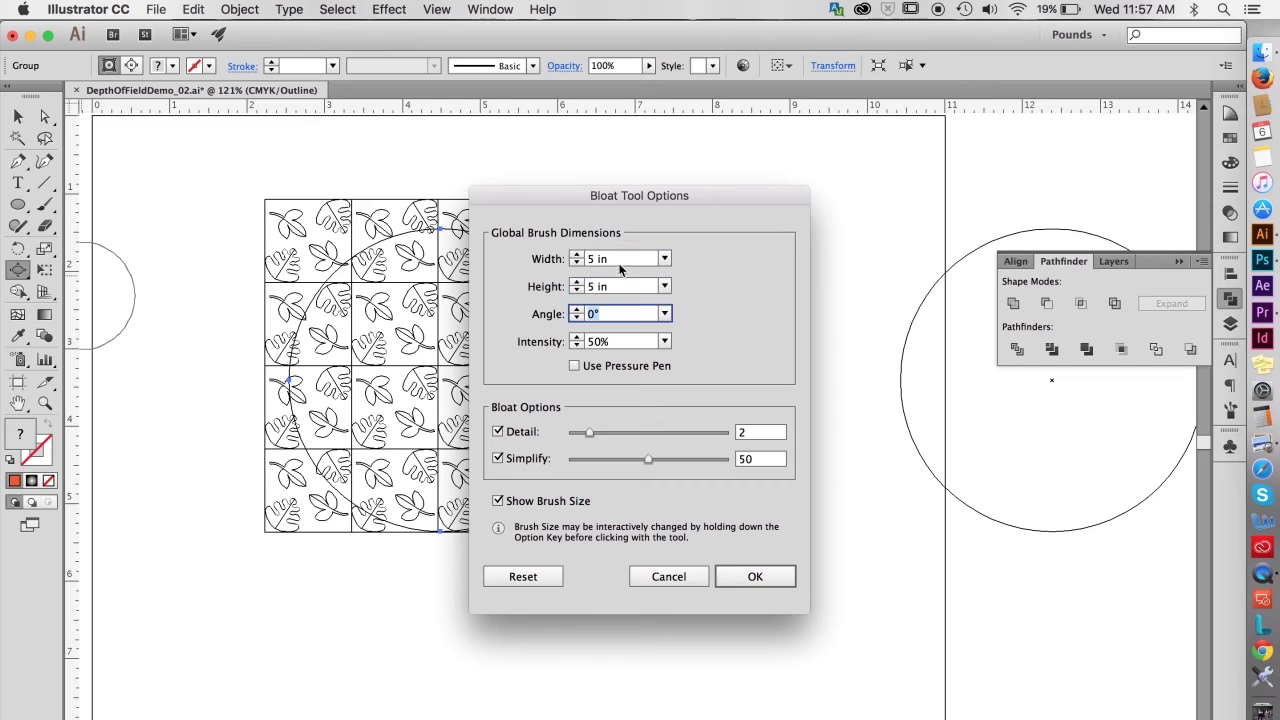
double_click(600, 342)
text(1)
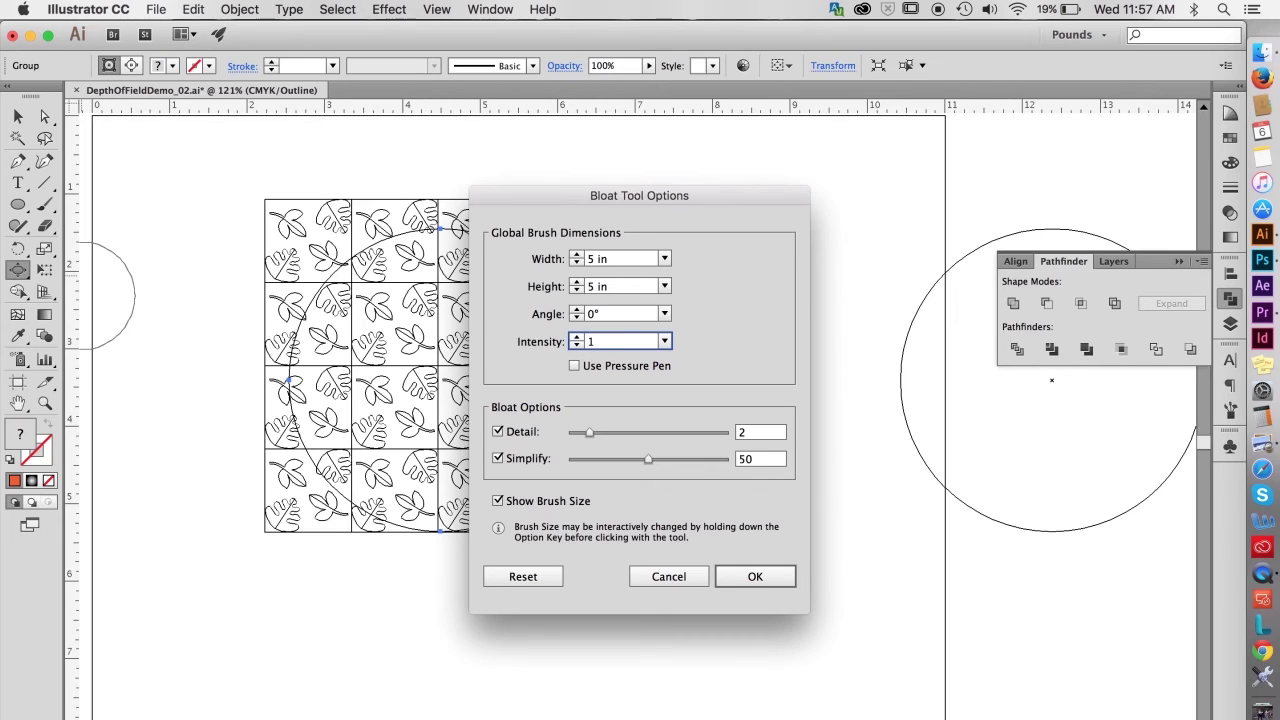
click(755, 576)
key(super+y)
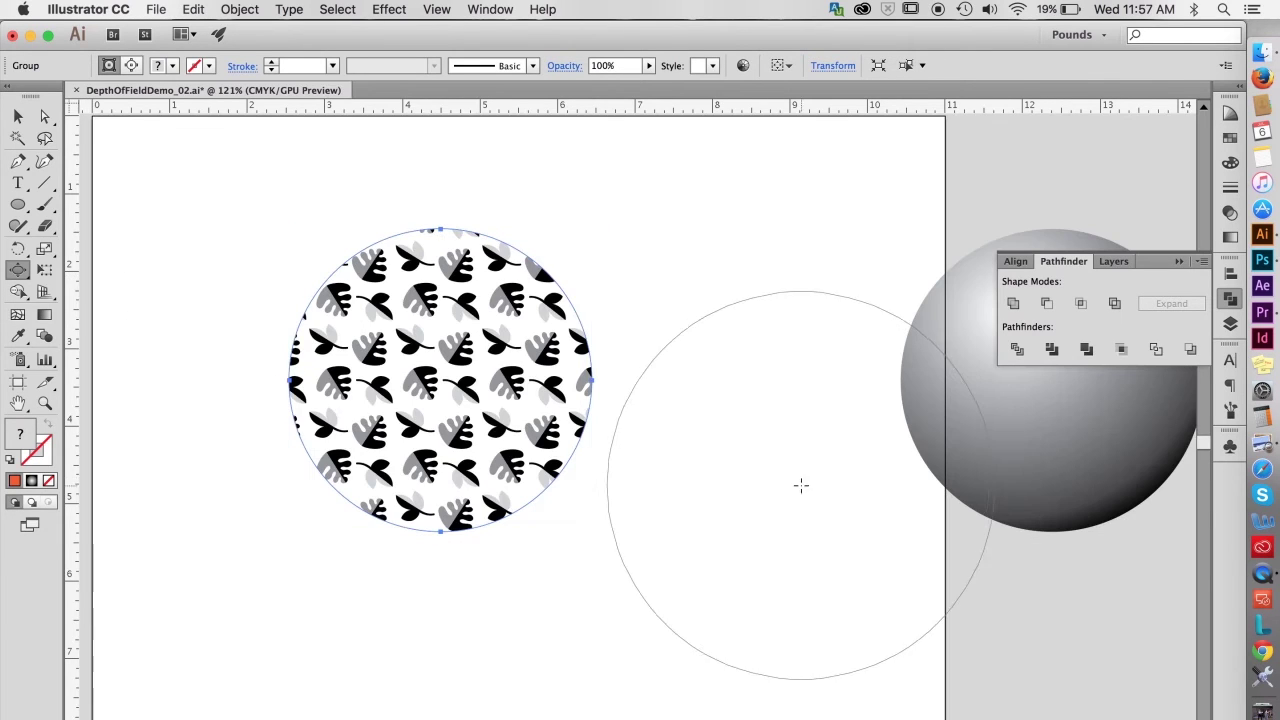
Undo the first bloat, then bloat the circle's centre twice at intensity 5
drag(436, 382, 436, 381)
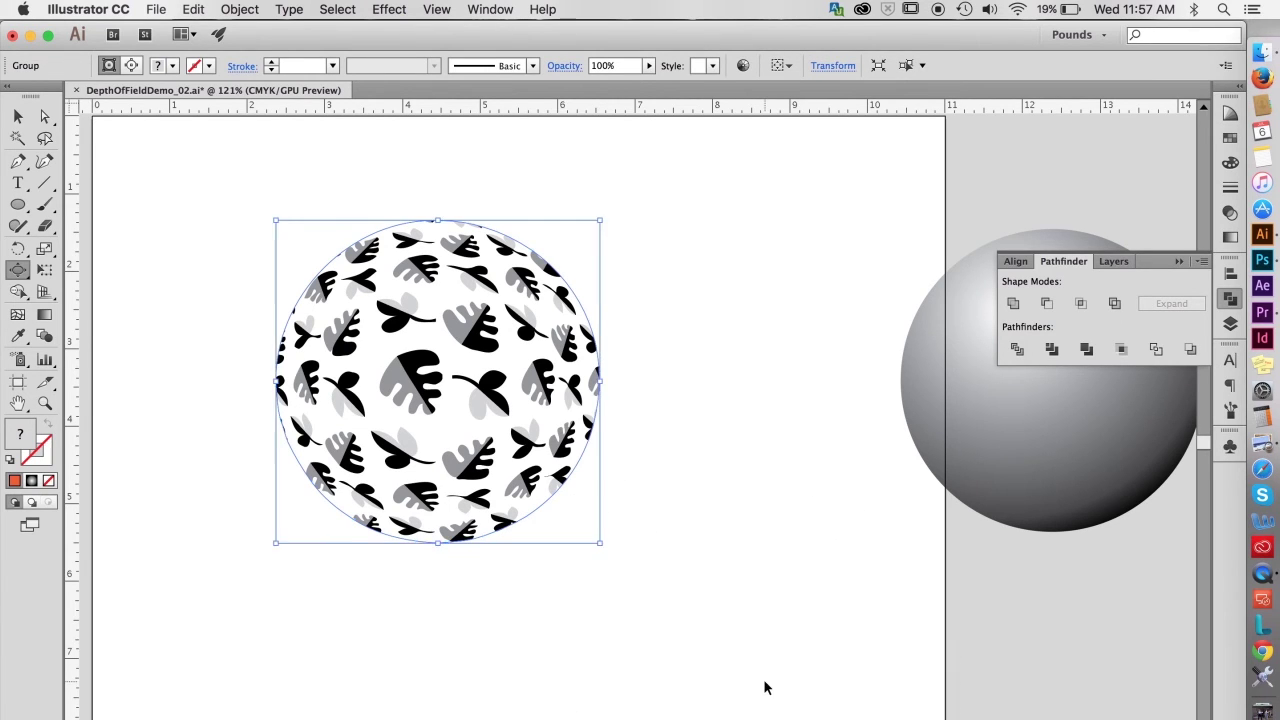
key(ctrl+z)
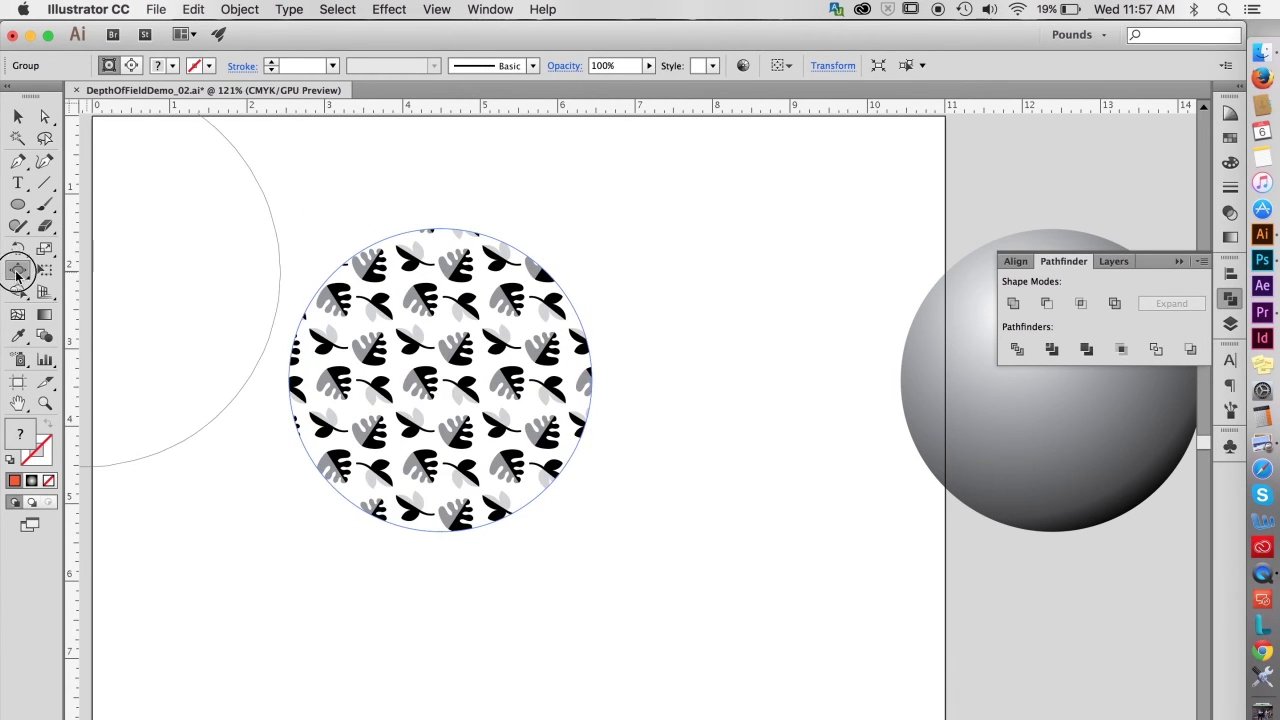
double_click(18, 269)
click(598, 342)
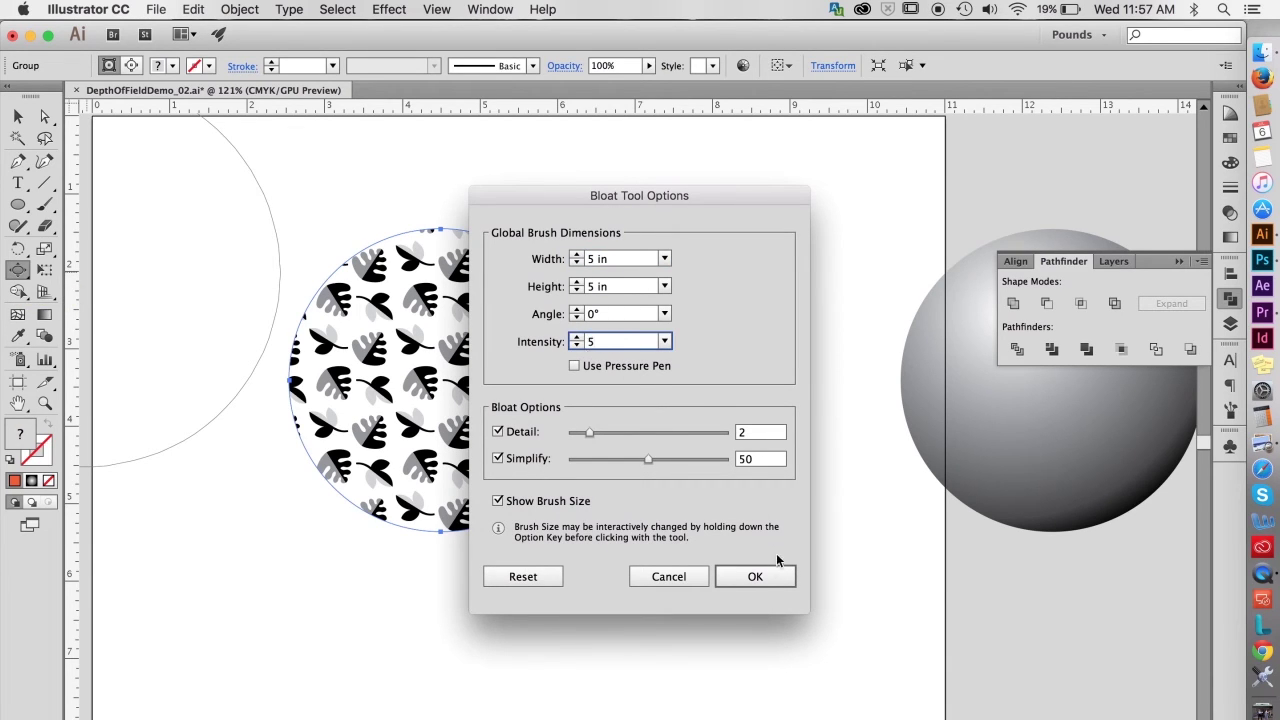
click(755, 571)
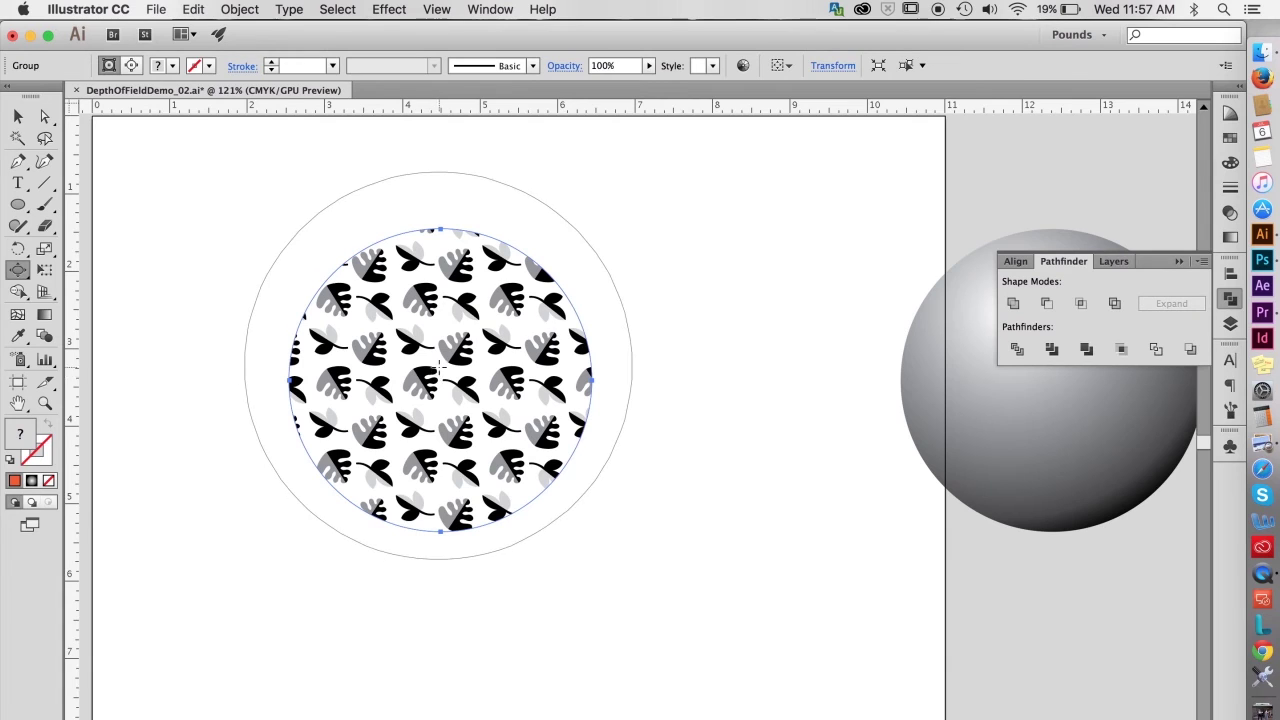
click(438, 370)
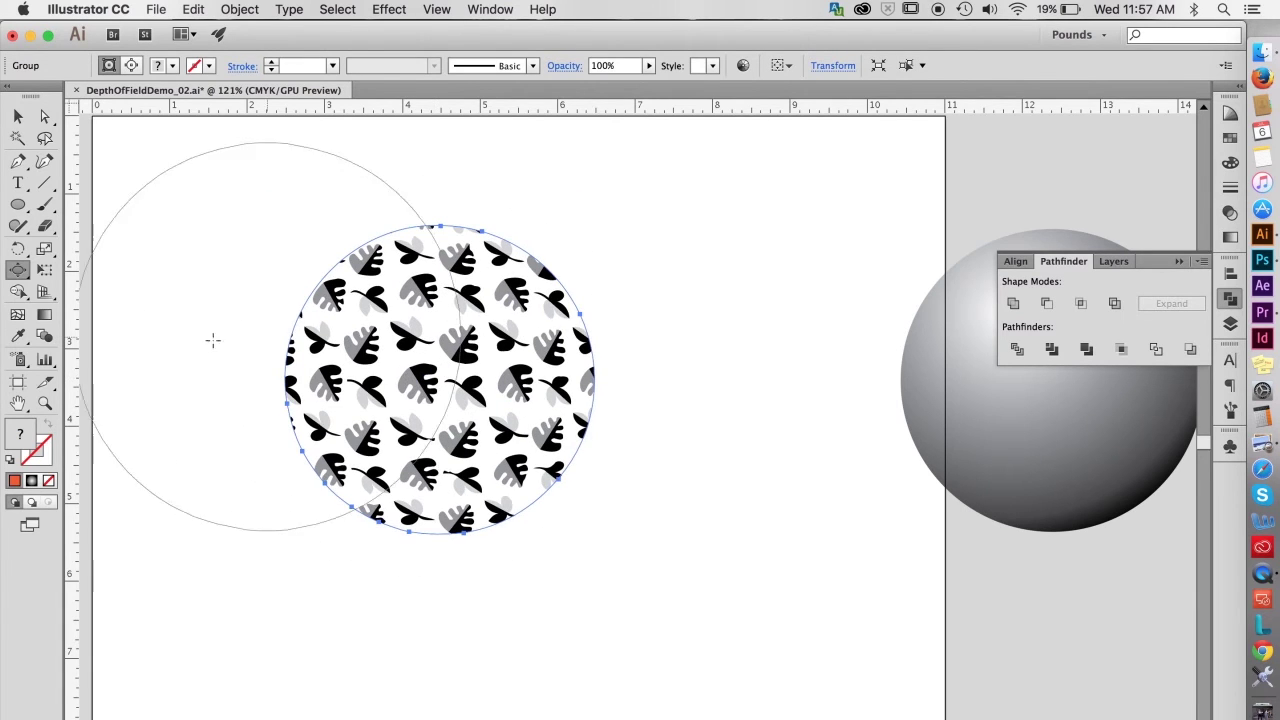
click(430, 372)
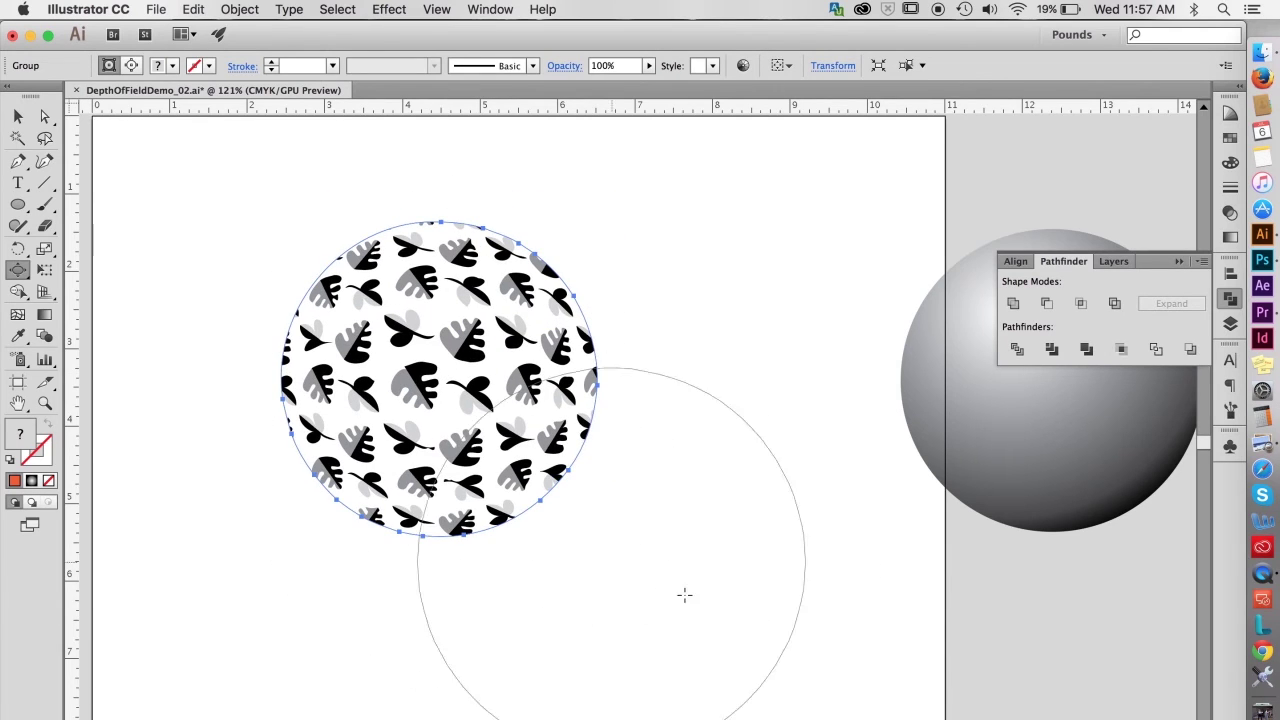
key(v)
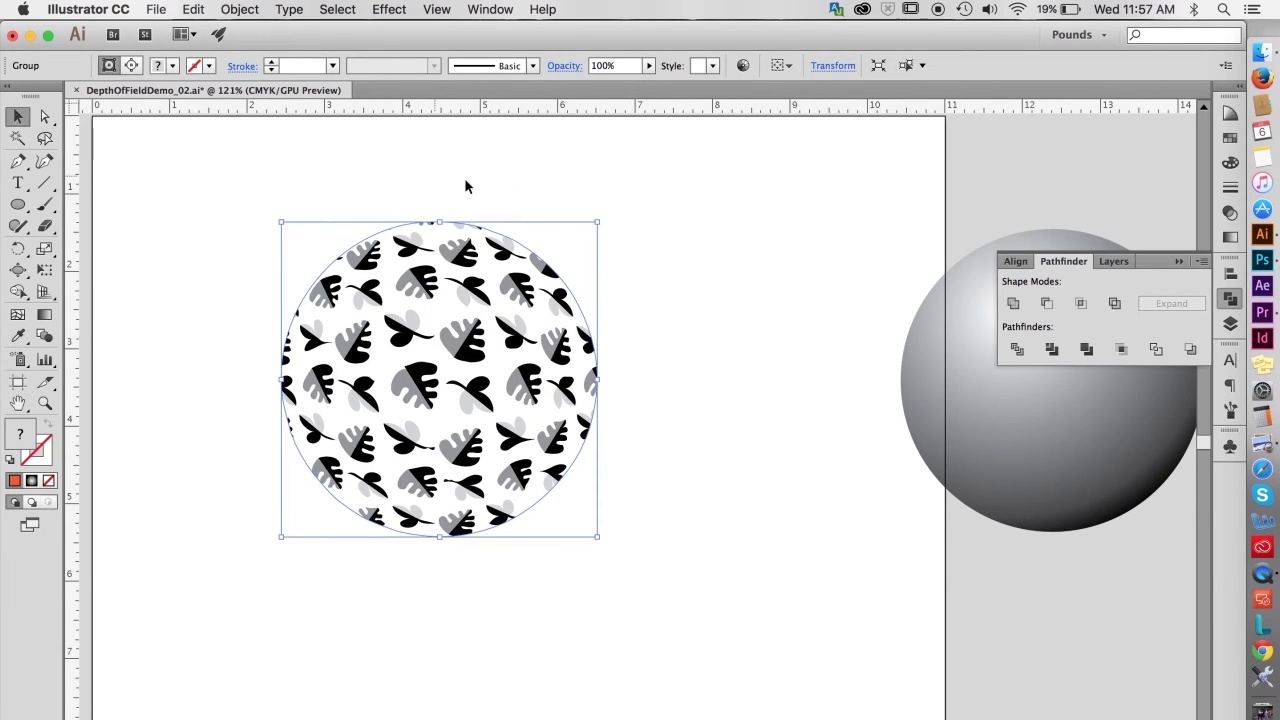
click(529, 190)
Move the gradient sphere aside and set horizontal and vertical guides at the pattern circle's edges
drag(1048, 418, 427, 360)
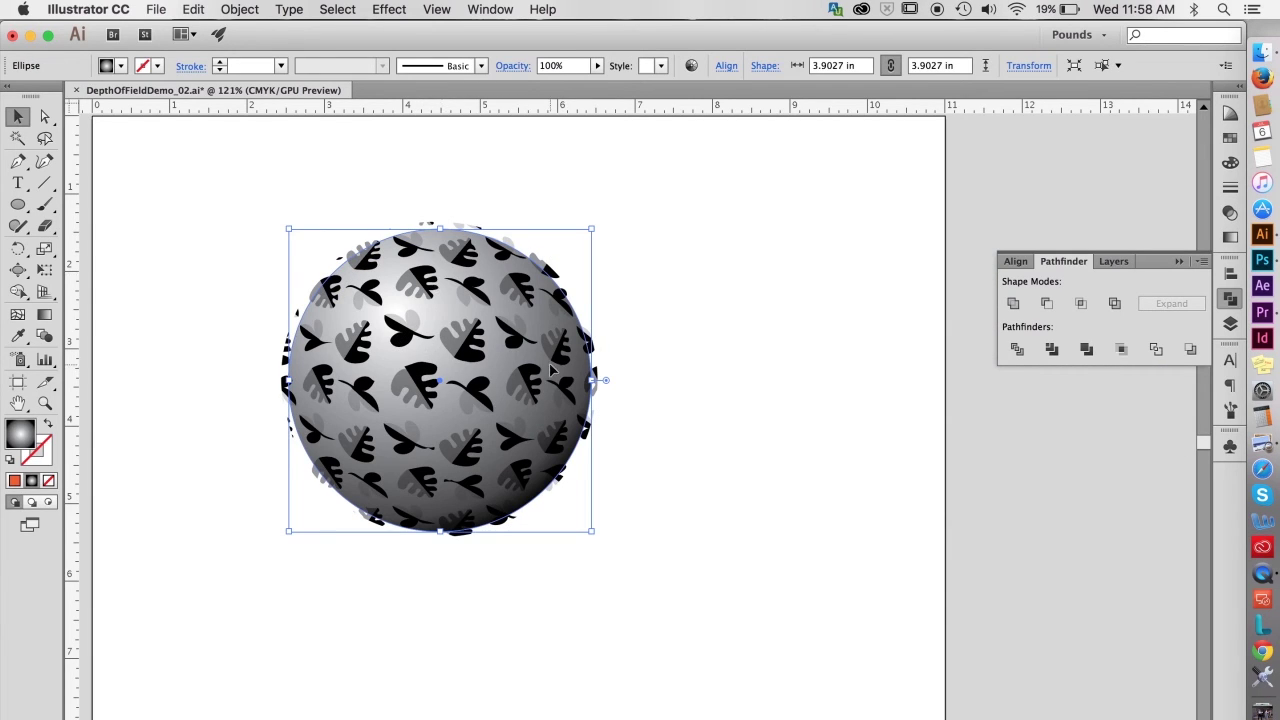
drag(550, 370, 1004, 391)
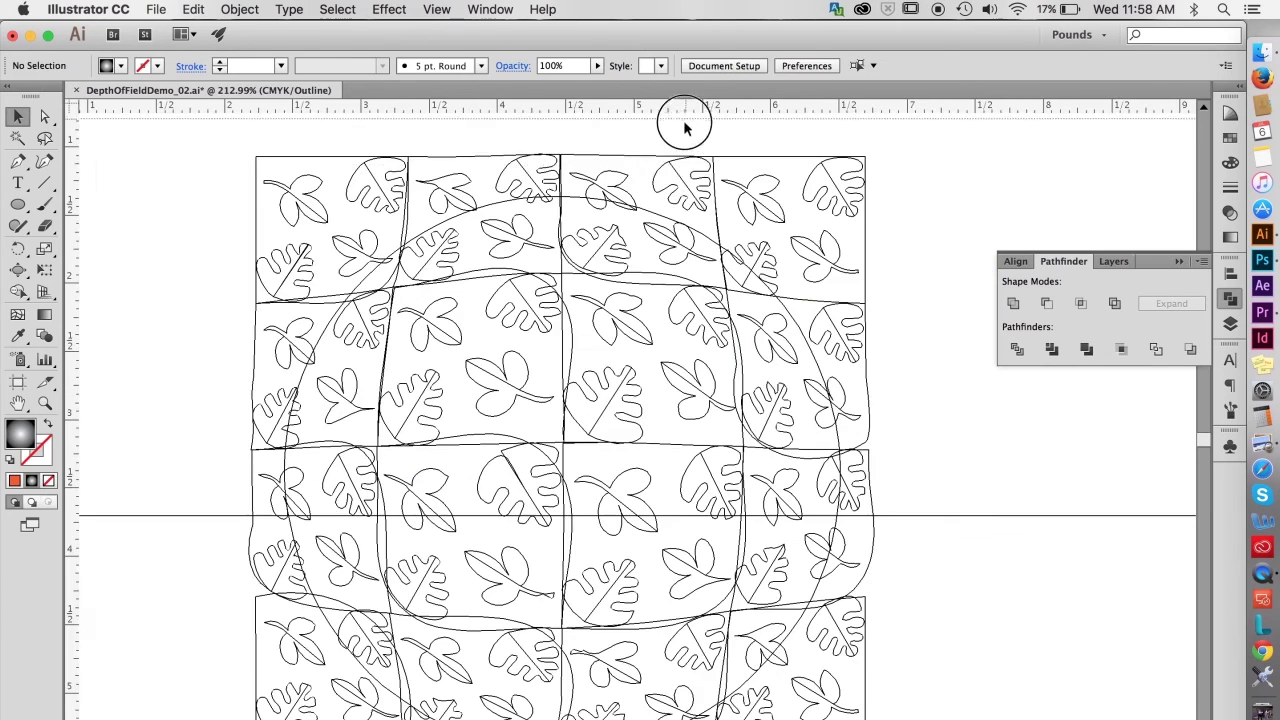
drag(686, 120, 676, 201)
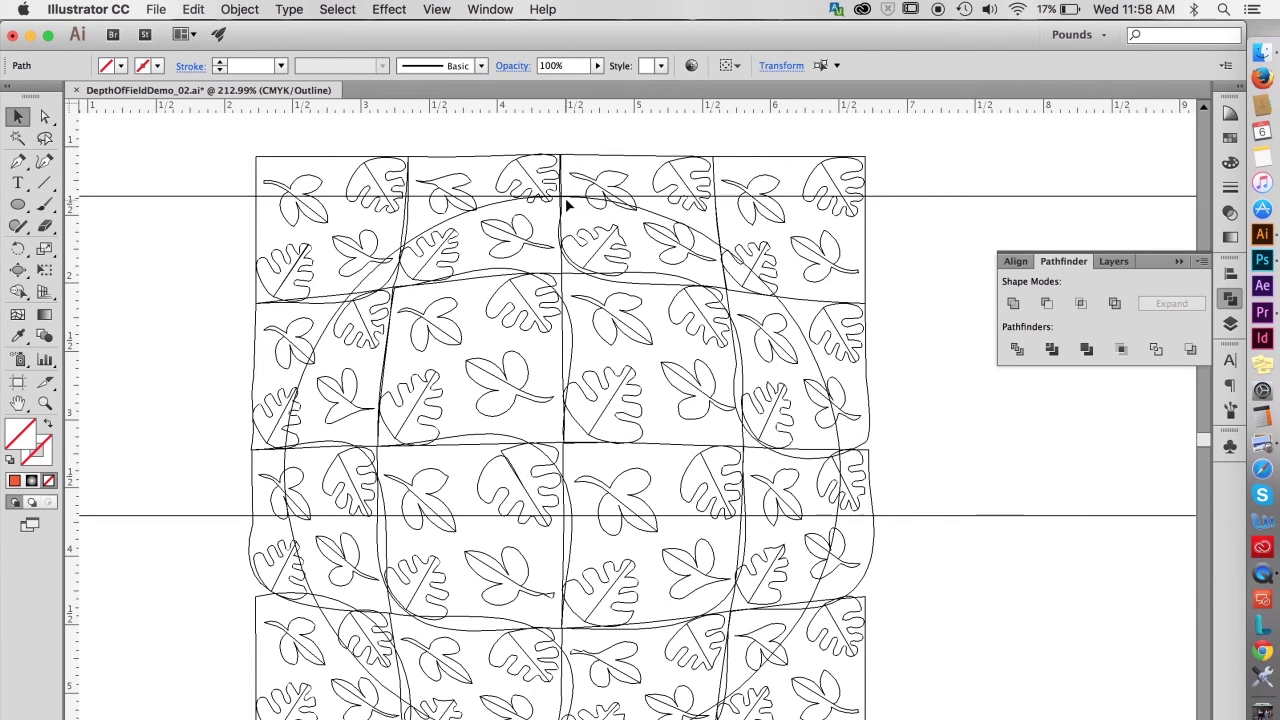
drag(73, 364, 283, 361)
Draw a circle from the guide intersection and give it the sphere's radial gradient with the Eyedropper
click(18, 204)
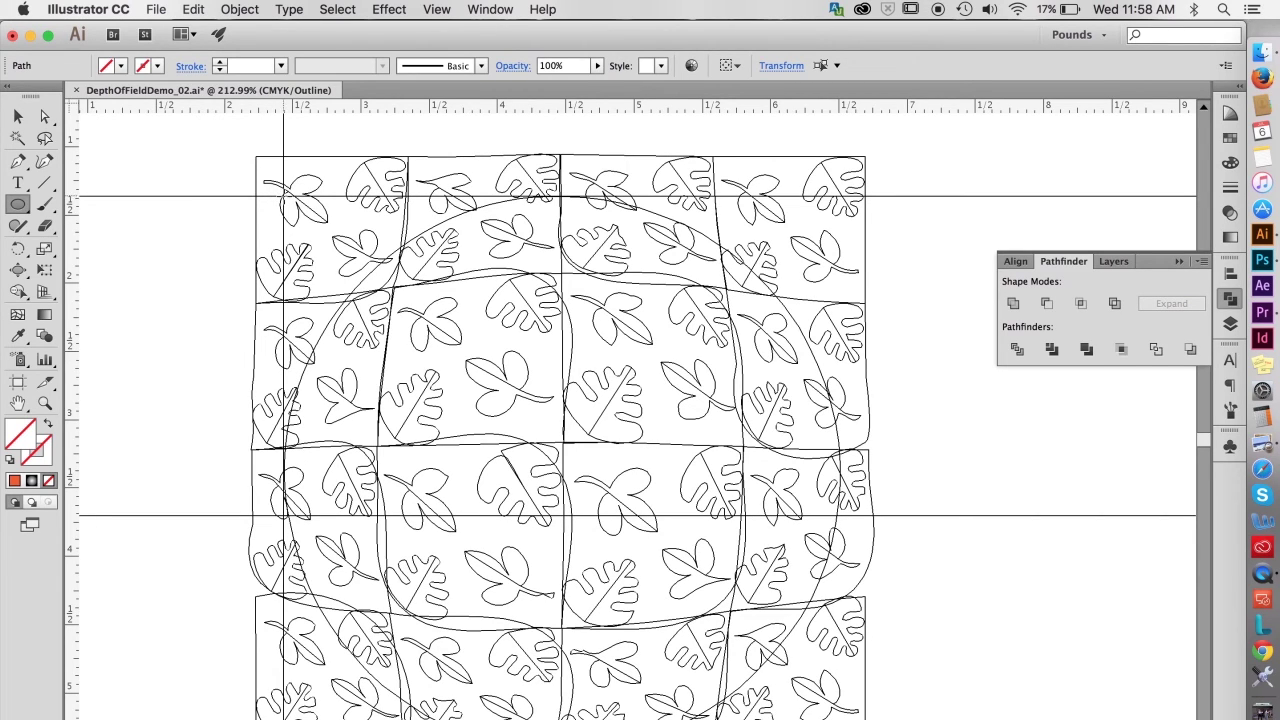
drag(284, 196, 724, 690)
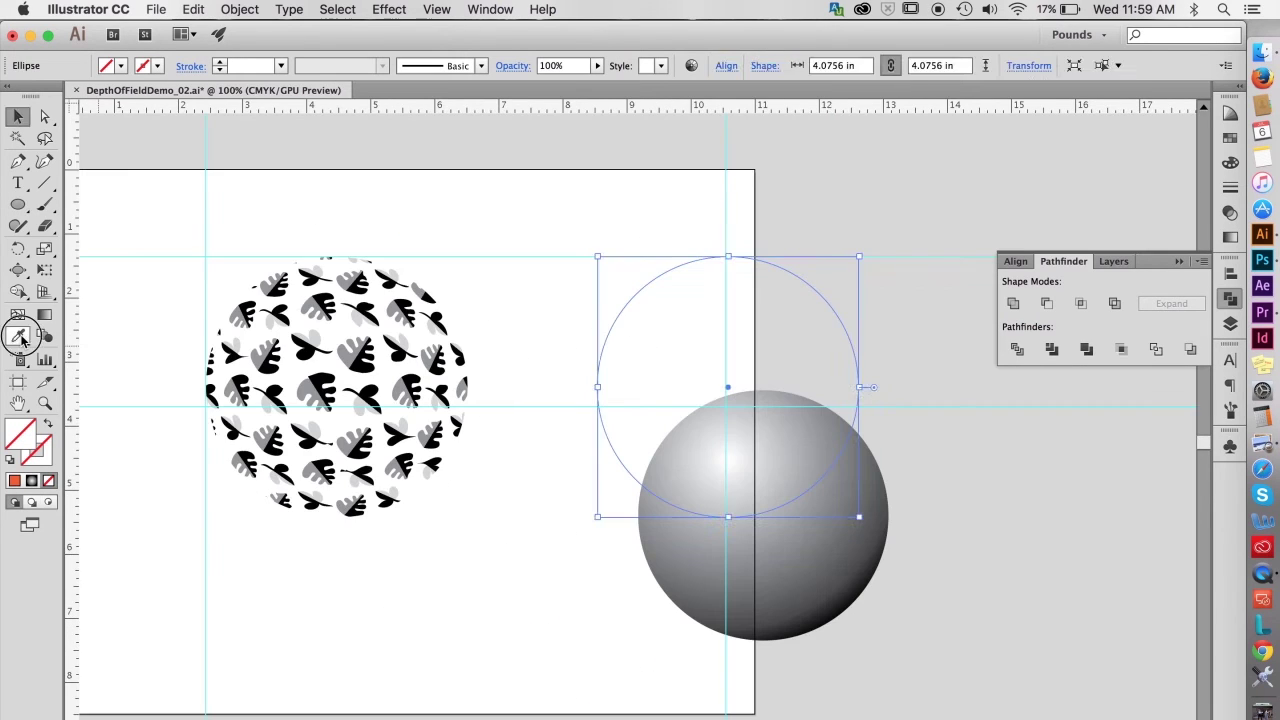
click(20, 337)
click(812, 540)
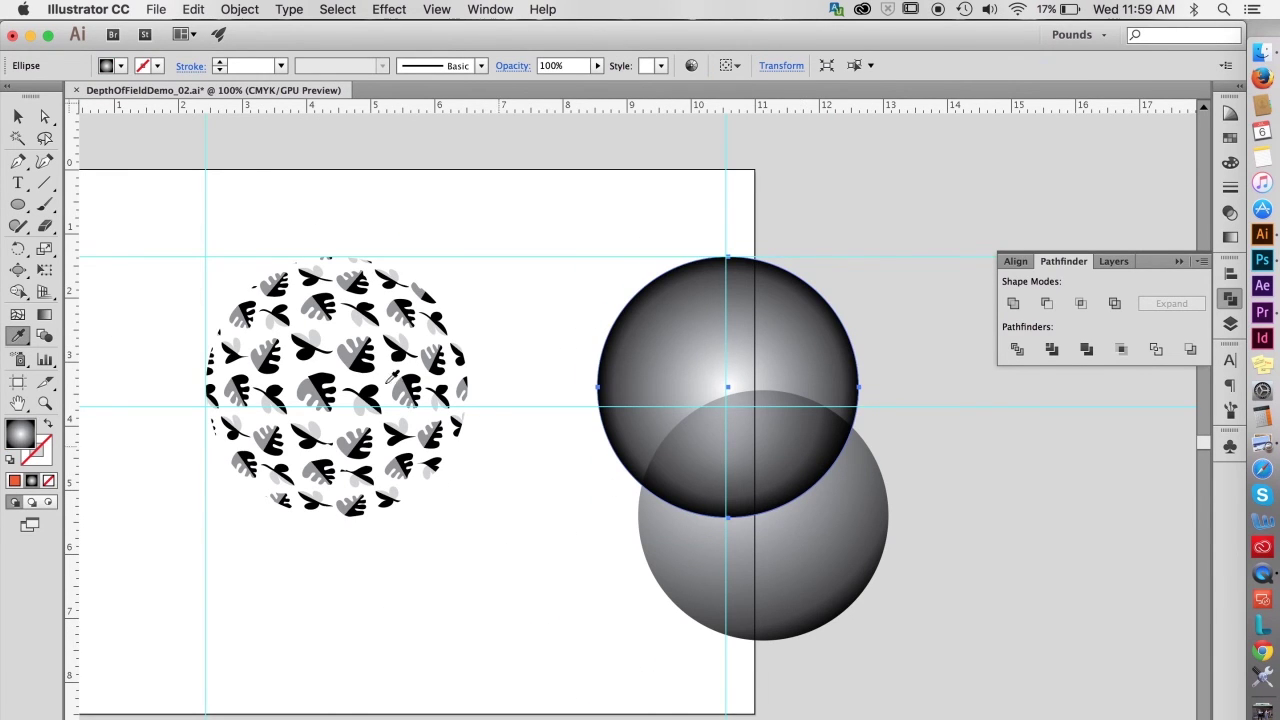
Delete the old sphere and re-aim the new circle's radial highlight toward the upper left (-55.2°)
click(44, 116)
click(810, 540)
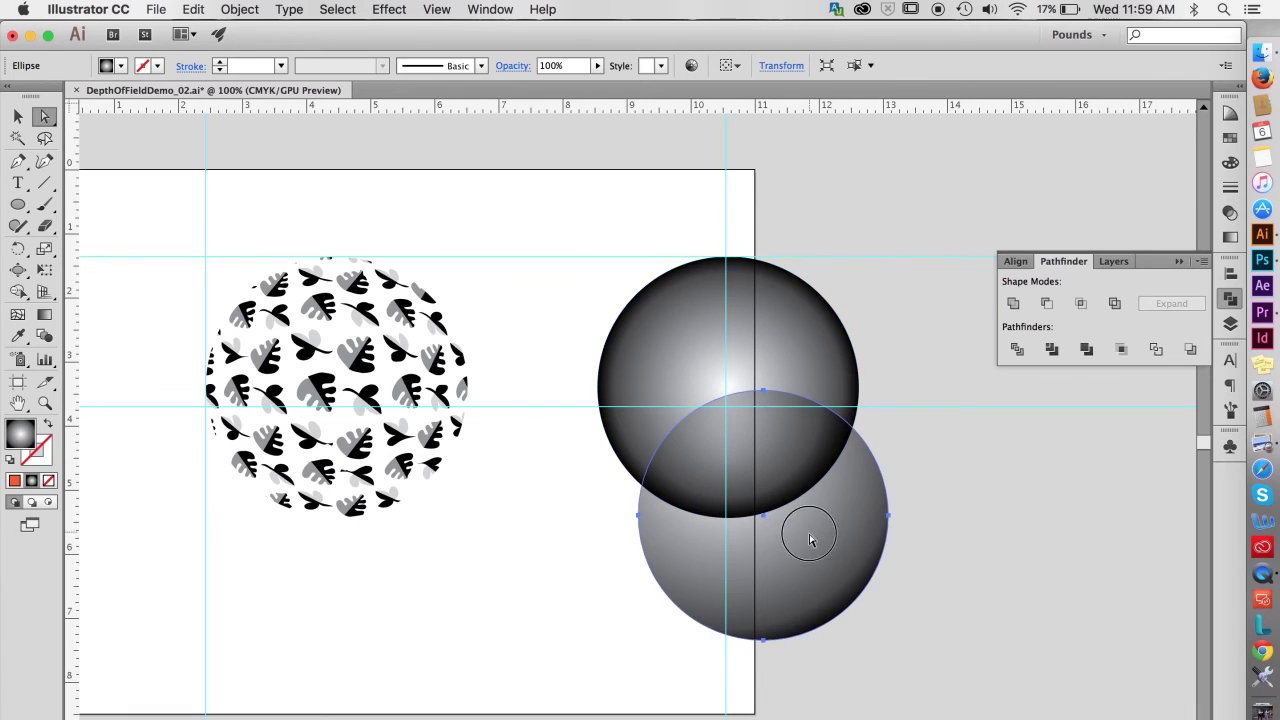
key(Delete)
click(766, 331)
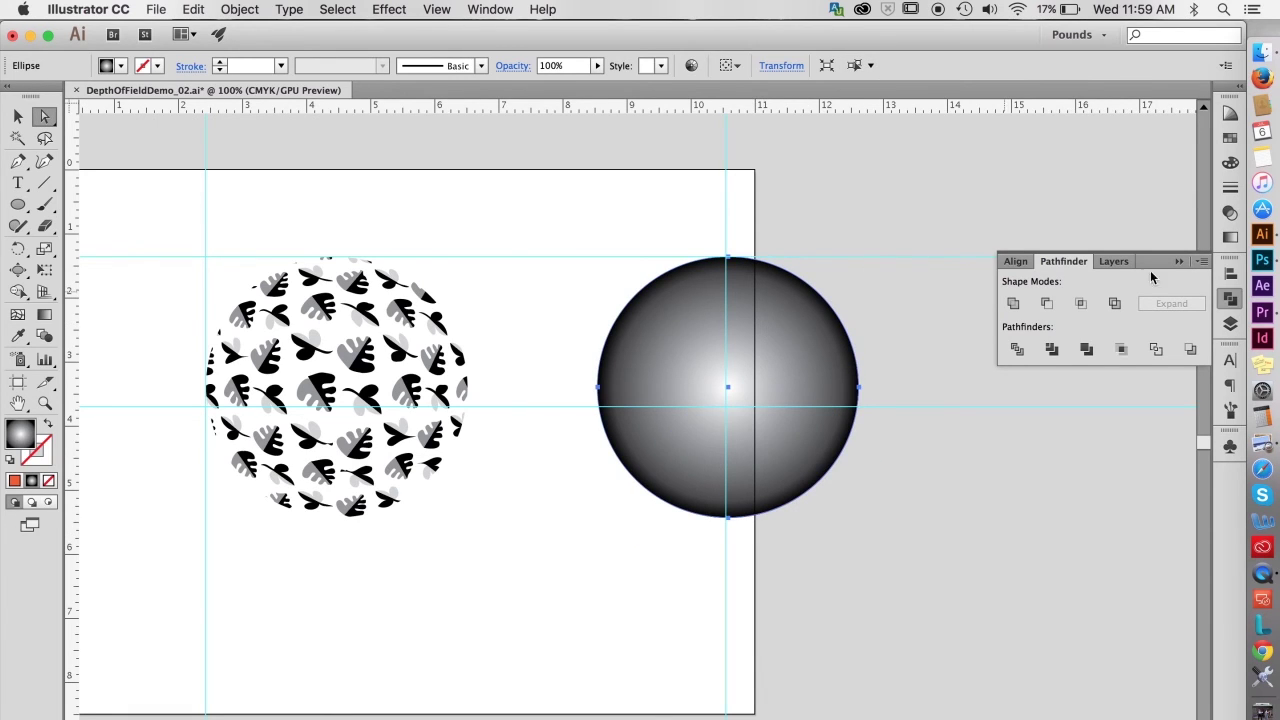
click(1230, 237)
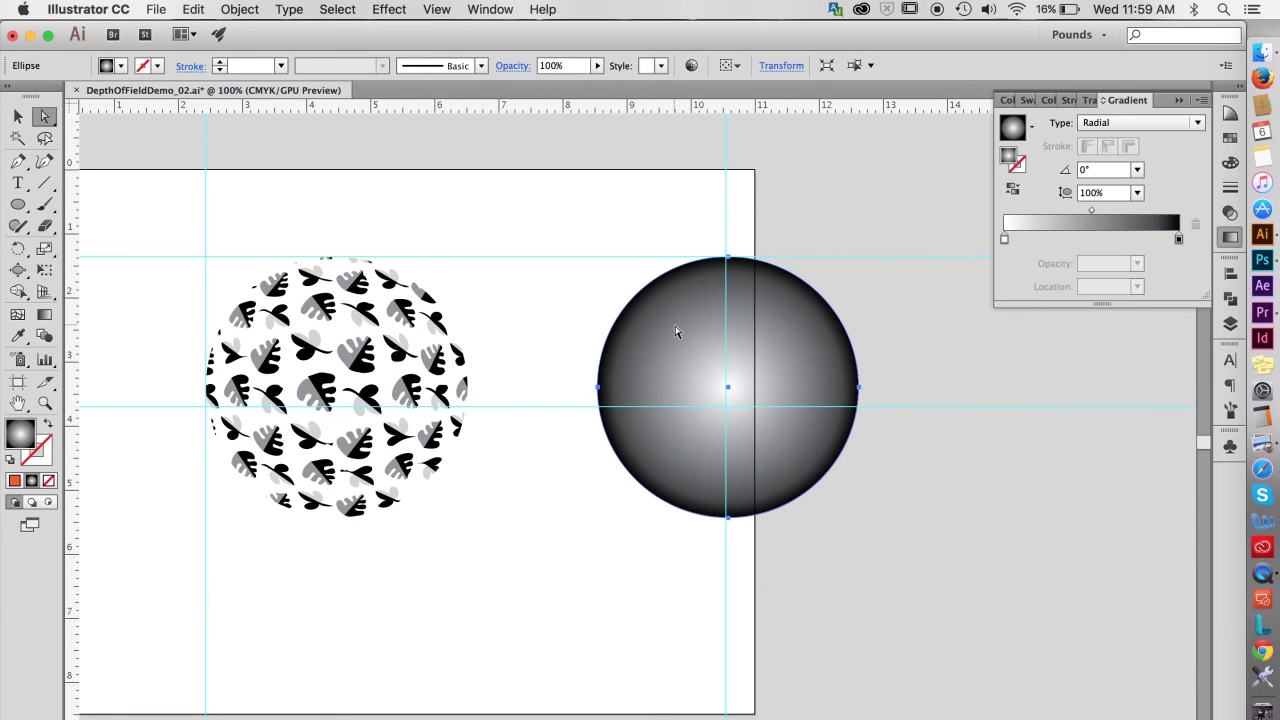
click(44, 314)
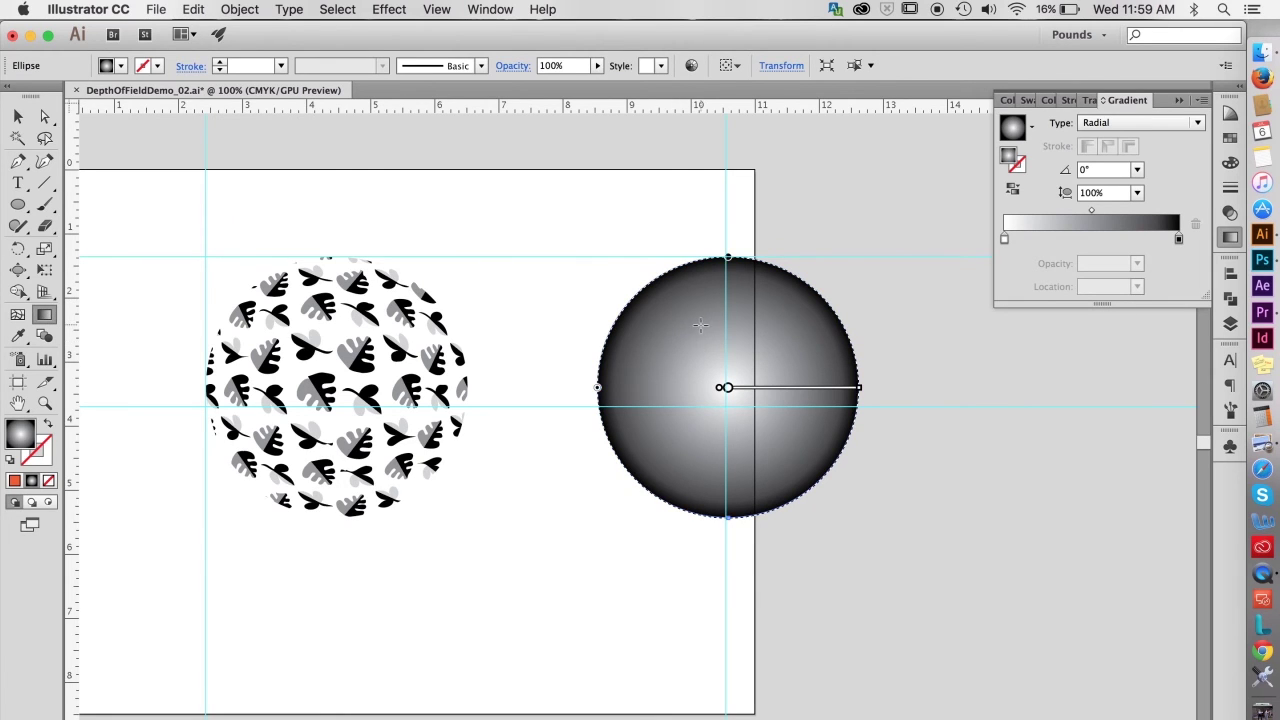
drag(690, 322, 806, 490)
Duplicate the leaf-pattern circle to the right and place a copy of the shaded sphere above the original
key(v)
drag(678, 343, 976, 604)
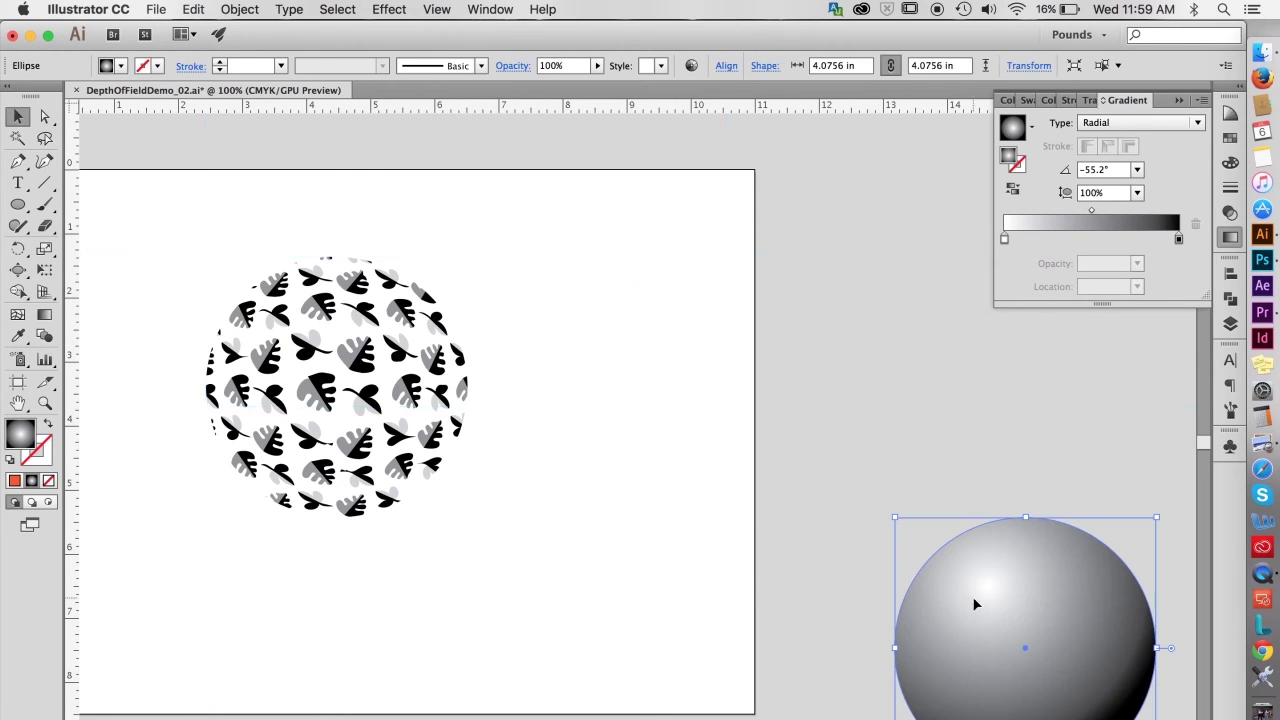
click(372, 370)
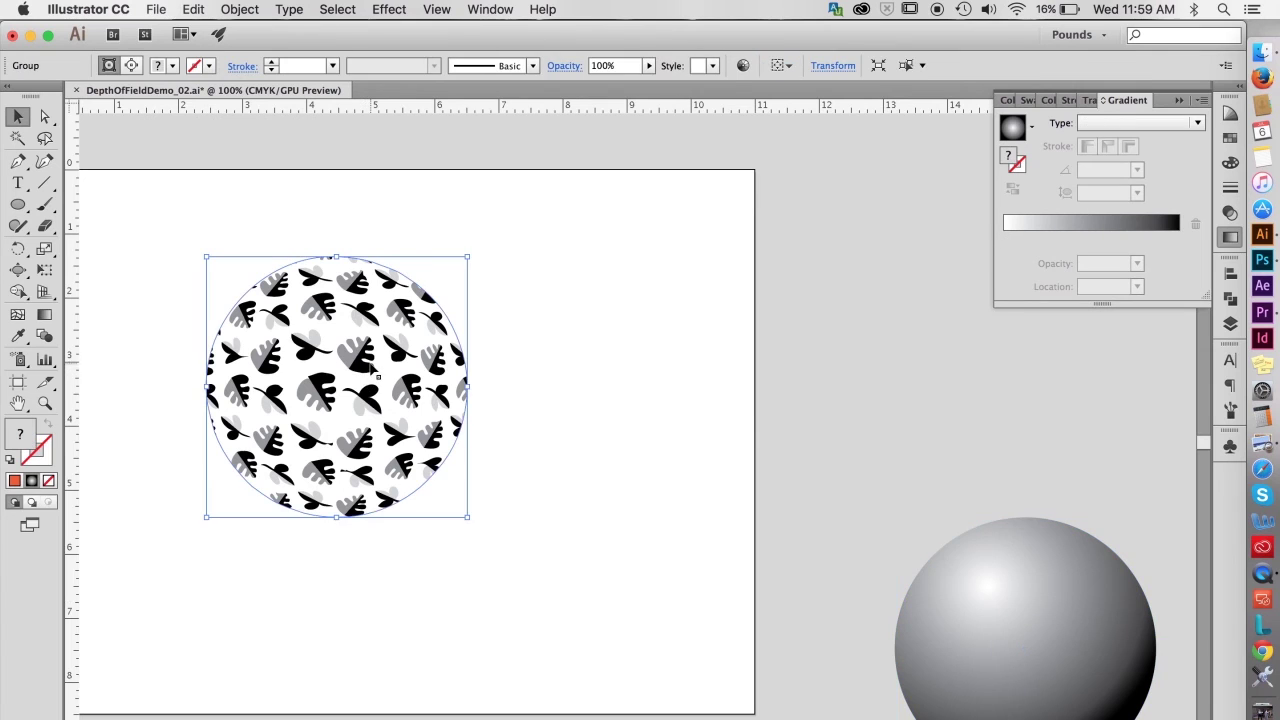
drag(368, 372, 667, 380)
scroll(634, 523, right, 5)
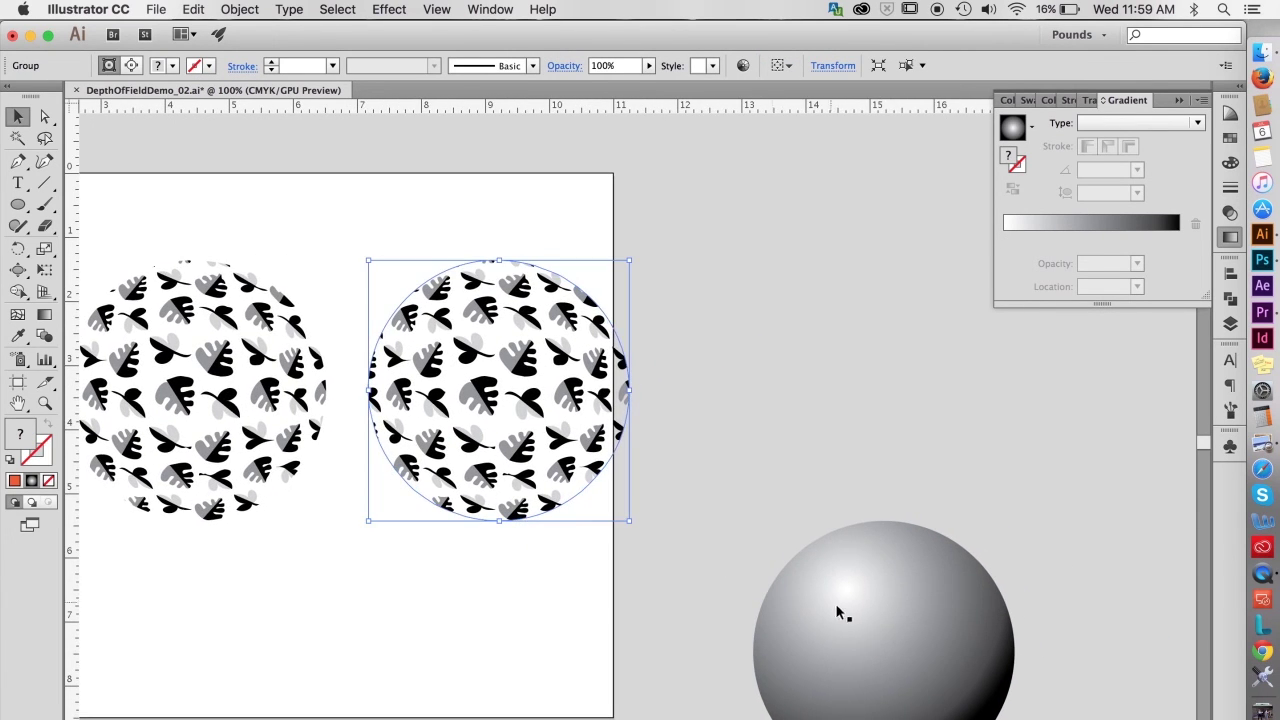
click(881, 624)
drag(883, 623, 876, 355)
scroll(857, 394, up, 5)
scroll(857, 394, right, 3)
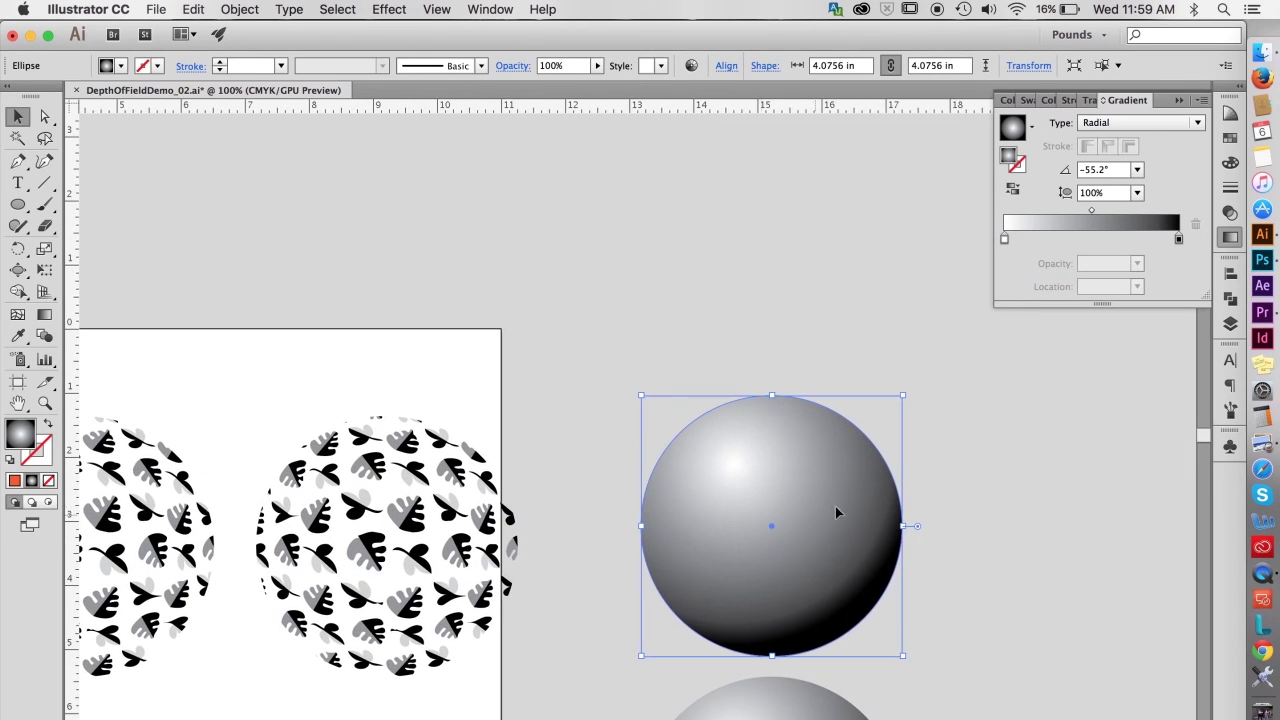
drag(844, 503, 828, 225)
Fill the sphere copy with the White, Black gradient and set the gradient type to Radial
key(g)
click(1027, 100)
click(1154, 176)
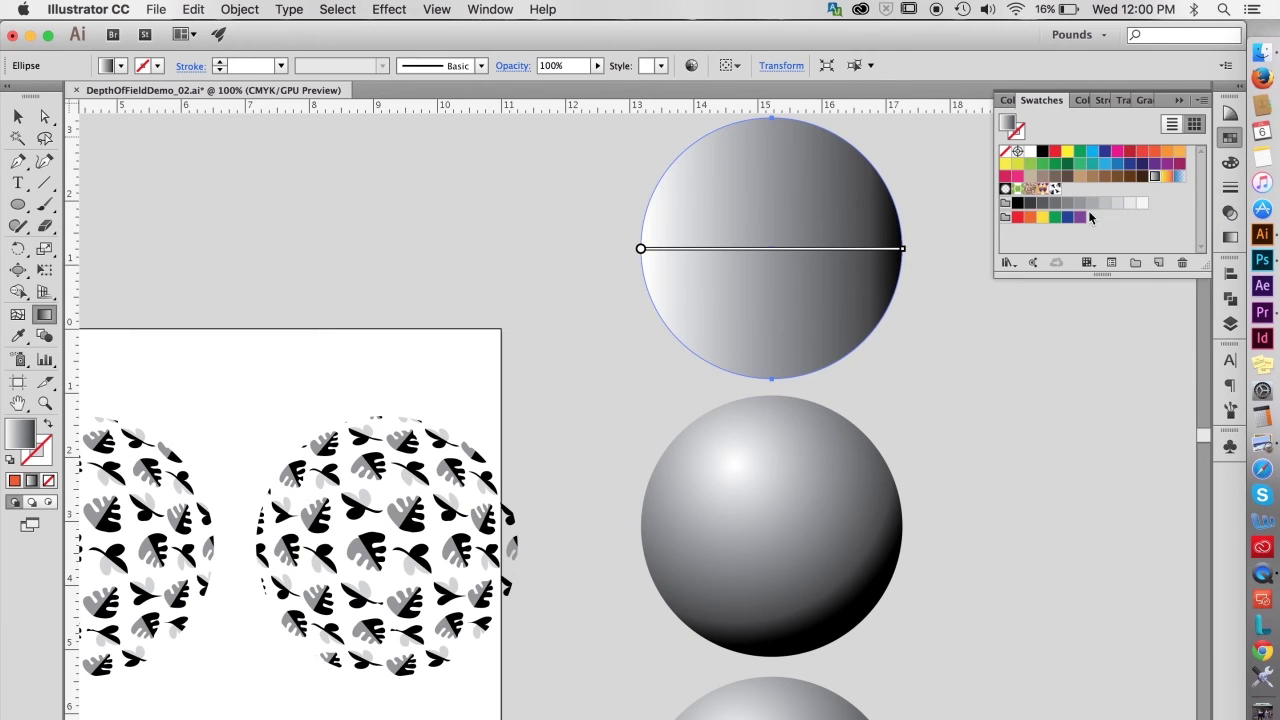
click(1230, 237)
click(1123, 123)
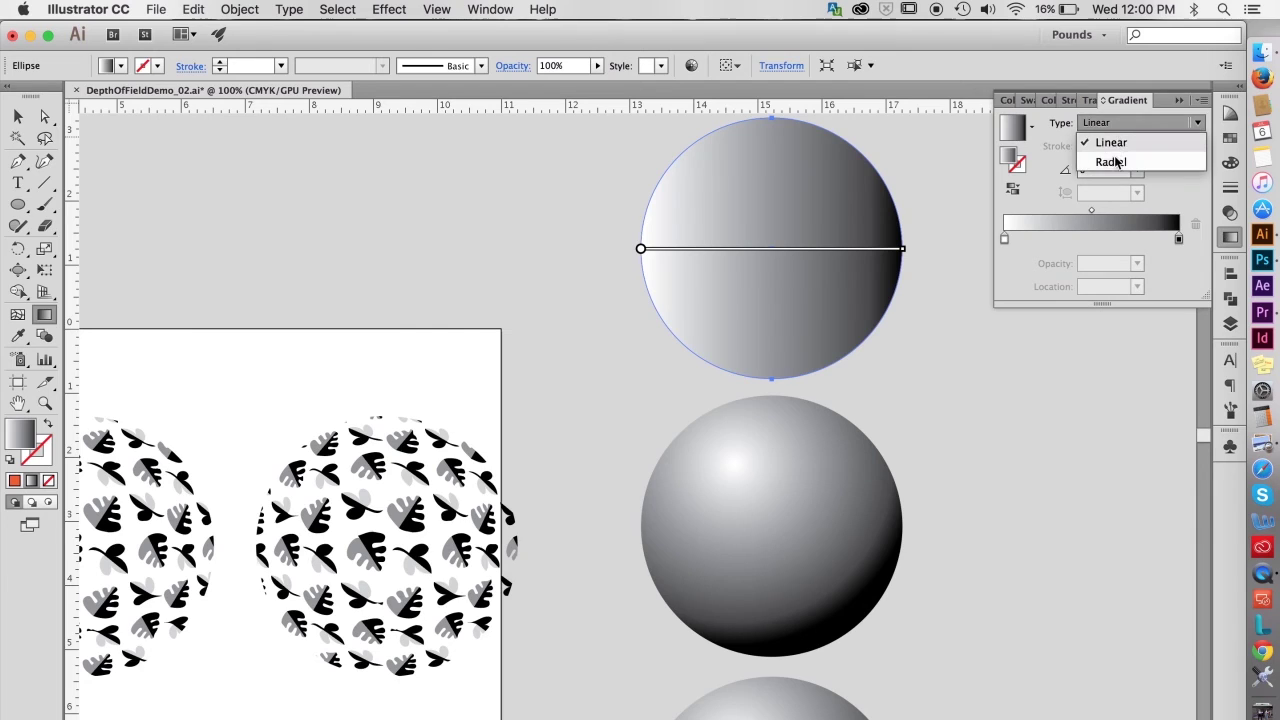
click(1111, 162)
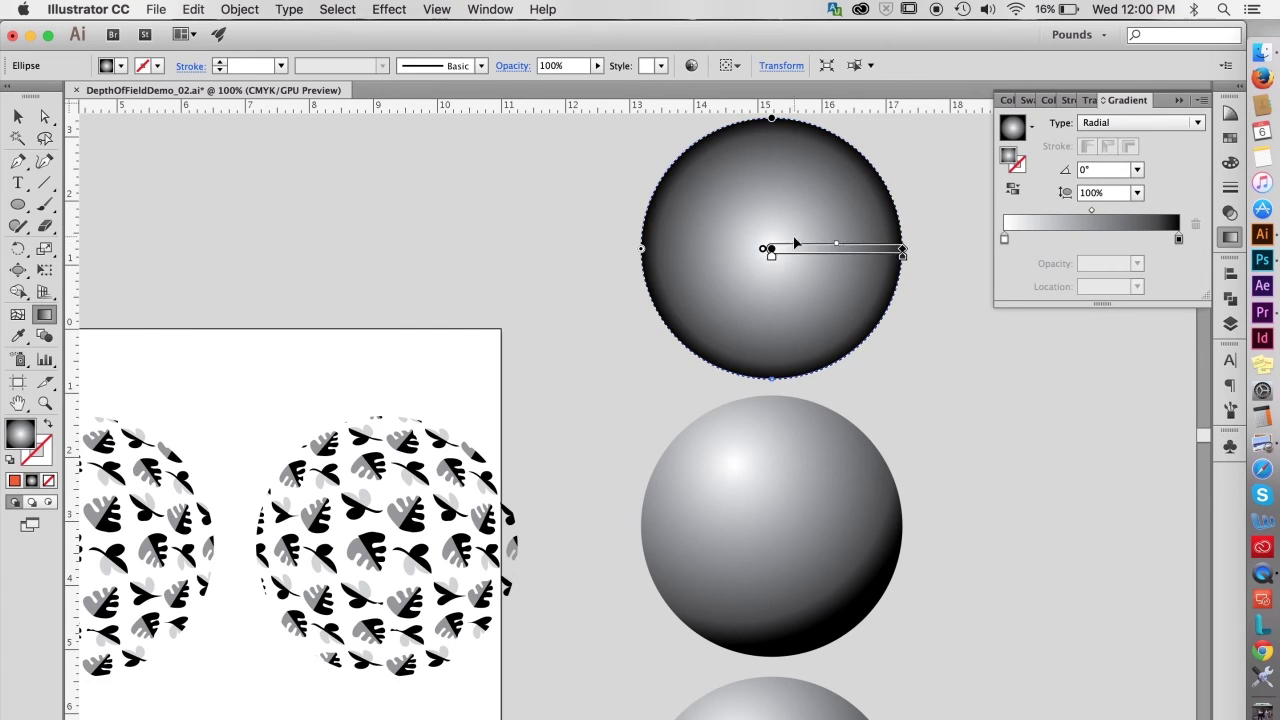
Enlarge the white centre of the top radial-gradient sphere
key(super+shift+a)
key(v)
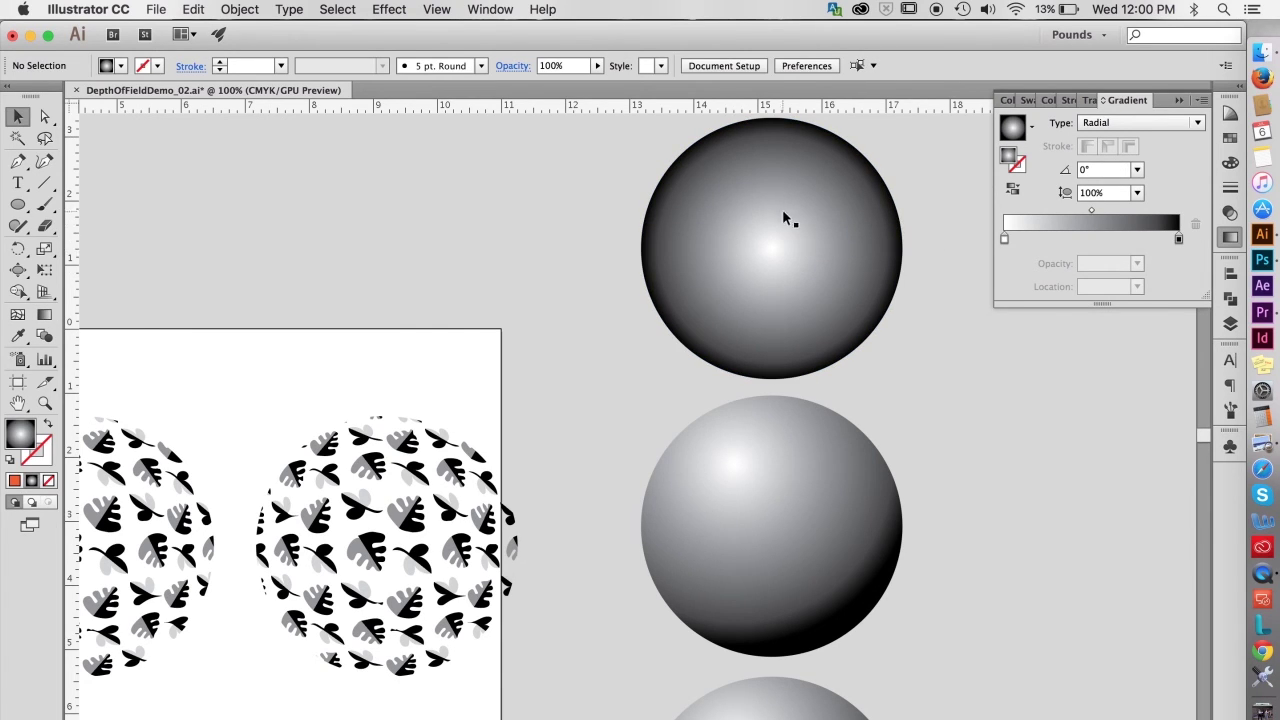
click(766, 250)
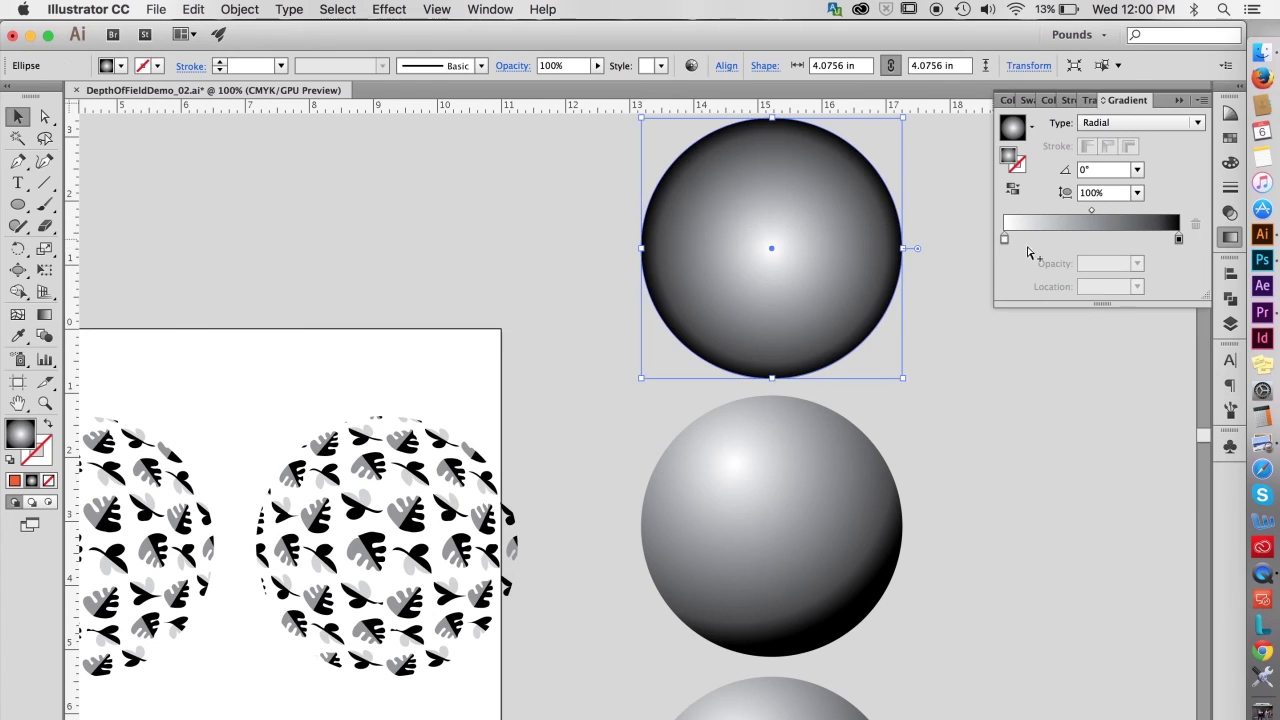
drag(1005, 241, 1064, 243)
Delete the middle sphere and copy the top one below, reversed to a black centre fading to white
click(829, 467)
key(Delete)
click(793, 256)
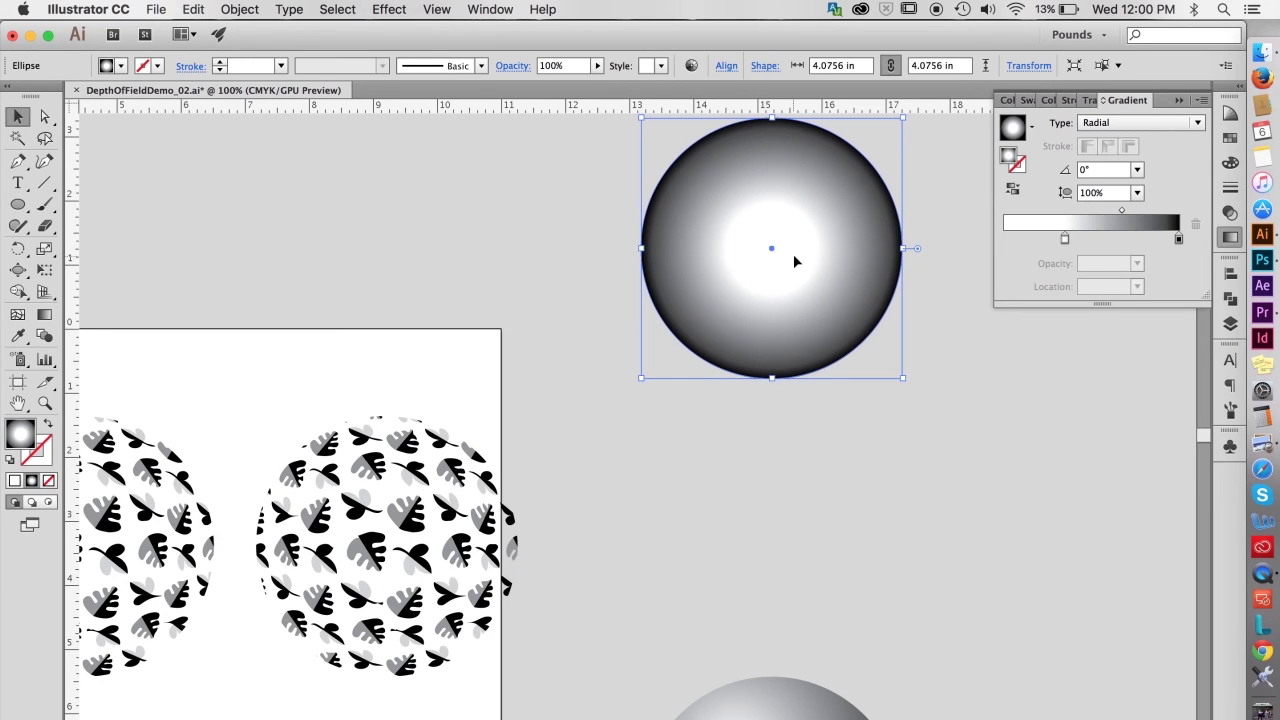
alt+drag(793, 256, 793, 533)
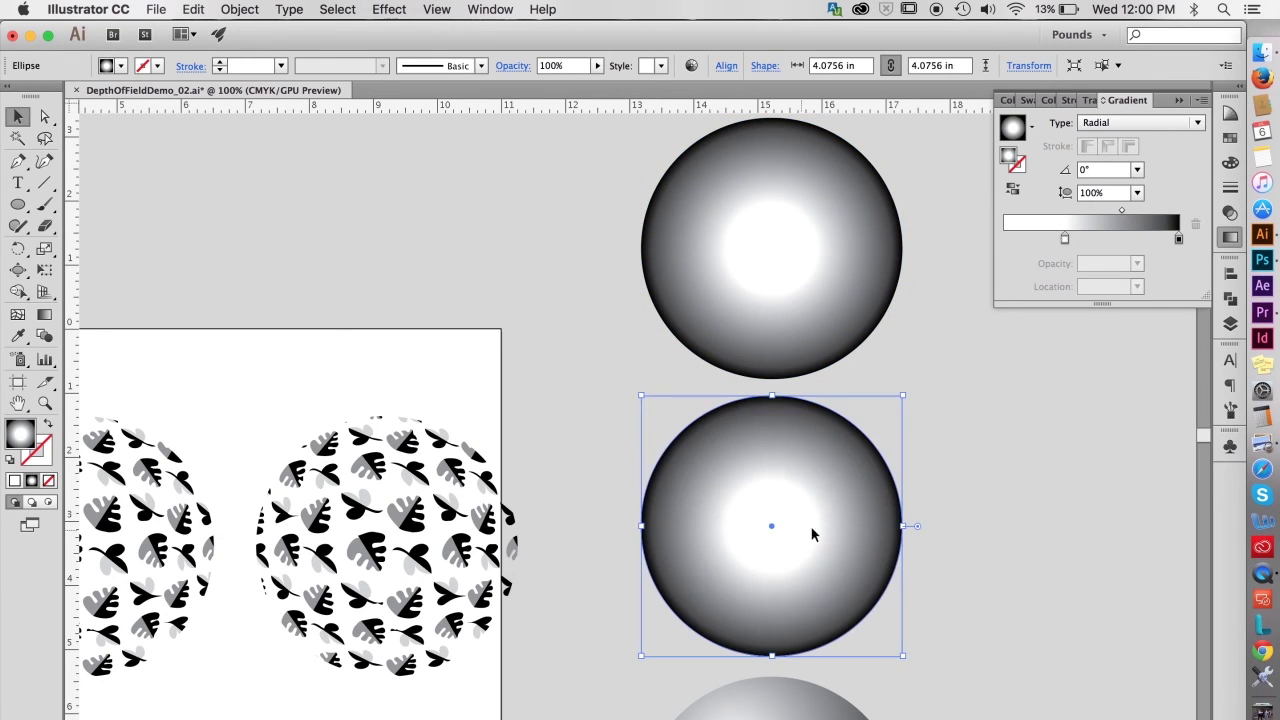
drag(901, 494, 908, 482)
drag(1064, 238, 1180, 241)
click(388, 9)
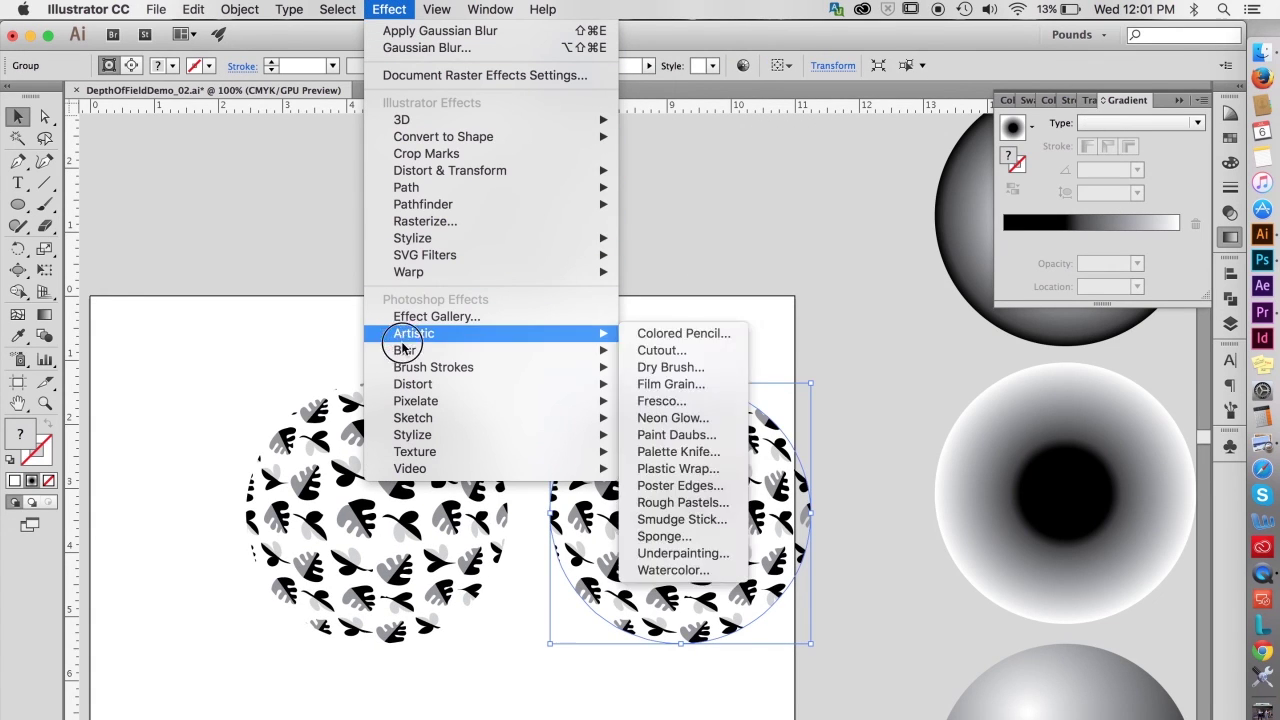
Apply a Gaussian Blur effect to the copied leaf-pattern circle
mouse_move(404, 350)
click(665, 348)
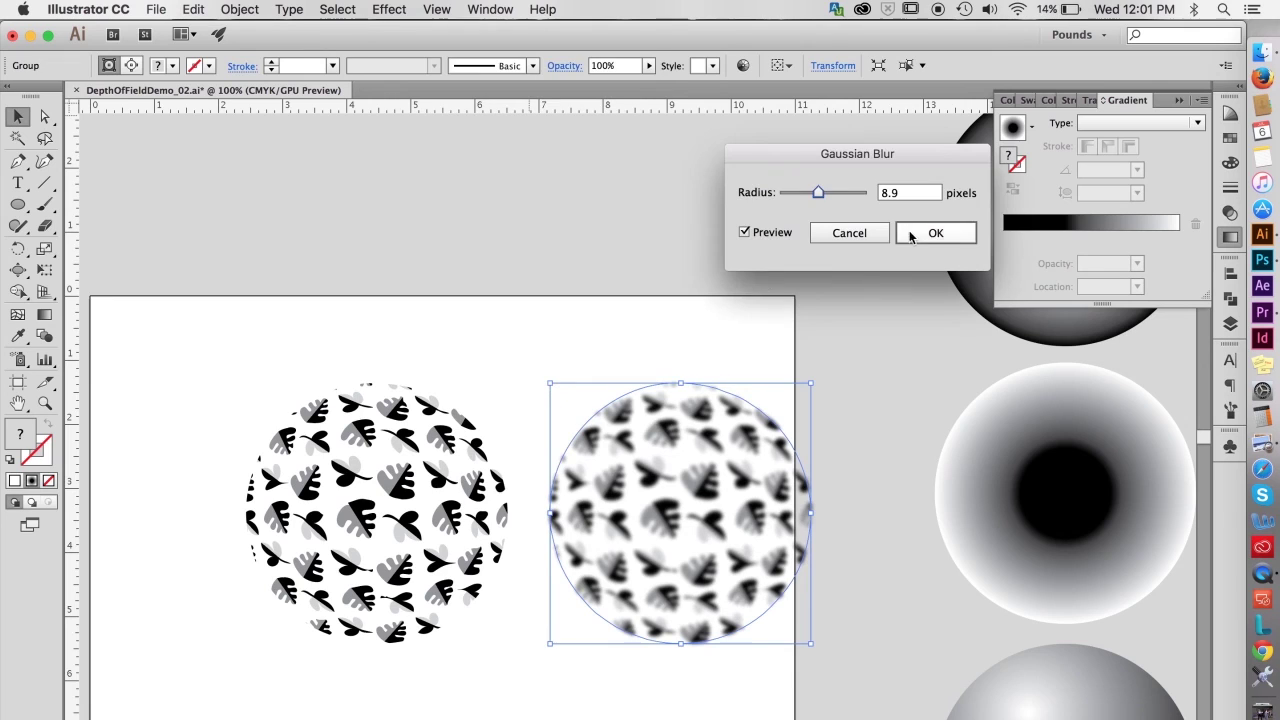
click(909, 231)
Centre the white-centred gradient circle horizontally and vertically on the sharp leaf circle
drag(900, 240, 231, 509)
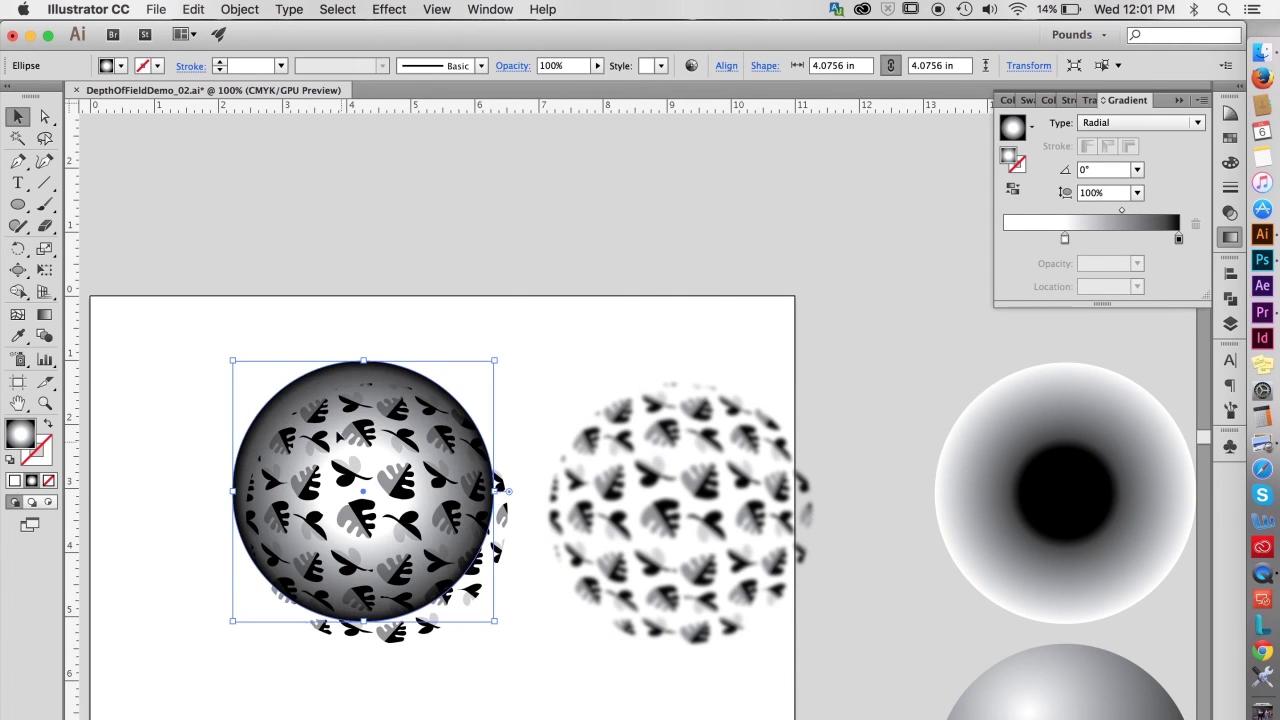
drag(234, 302, 378, 524)
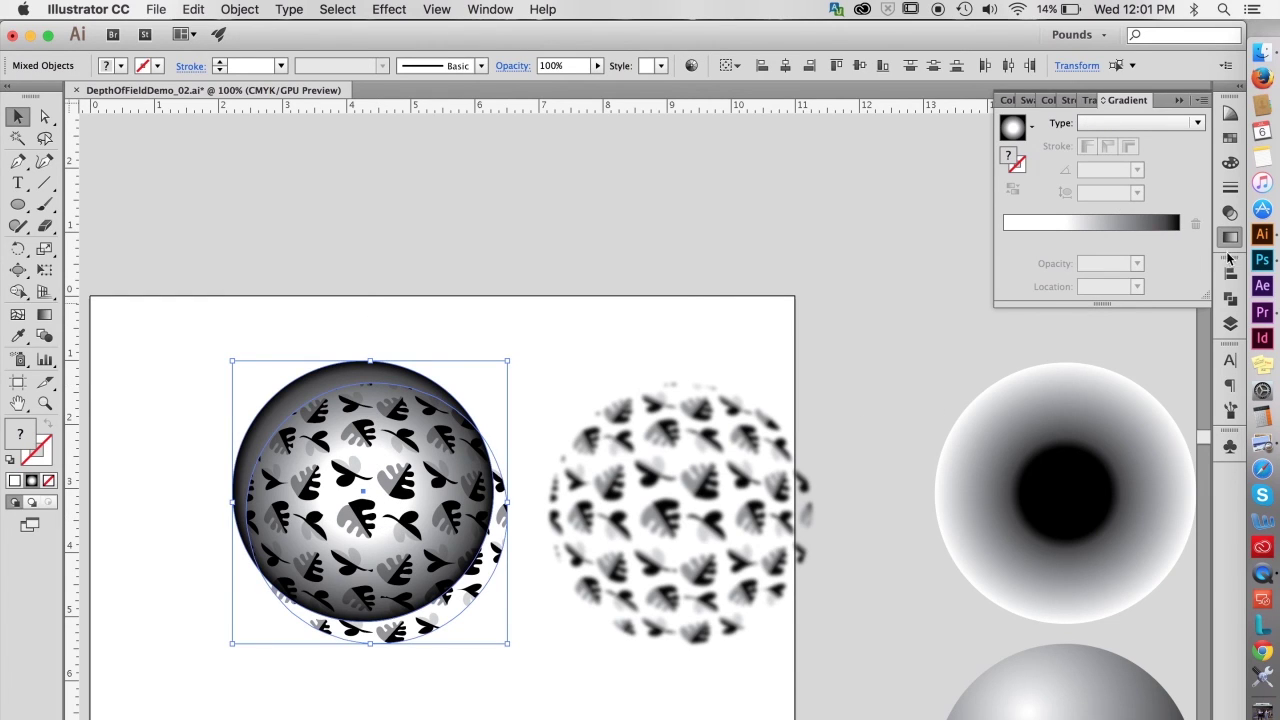
click(786, 65)
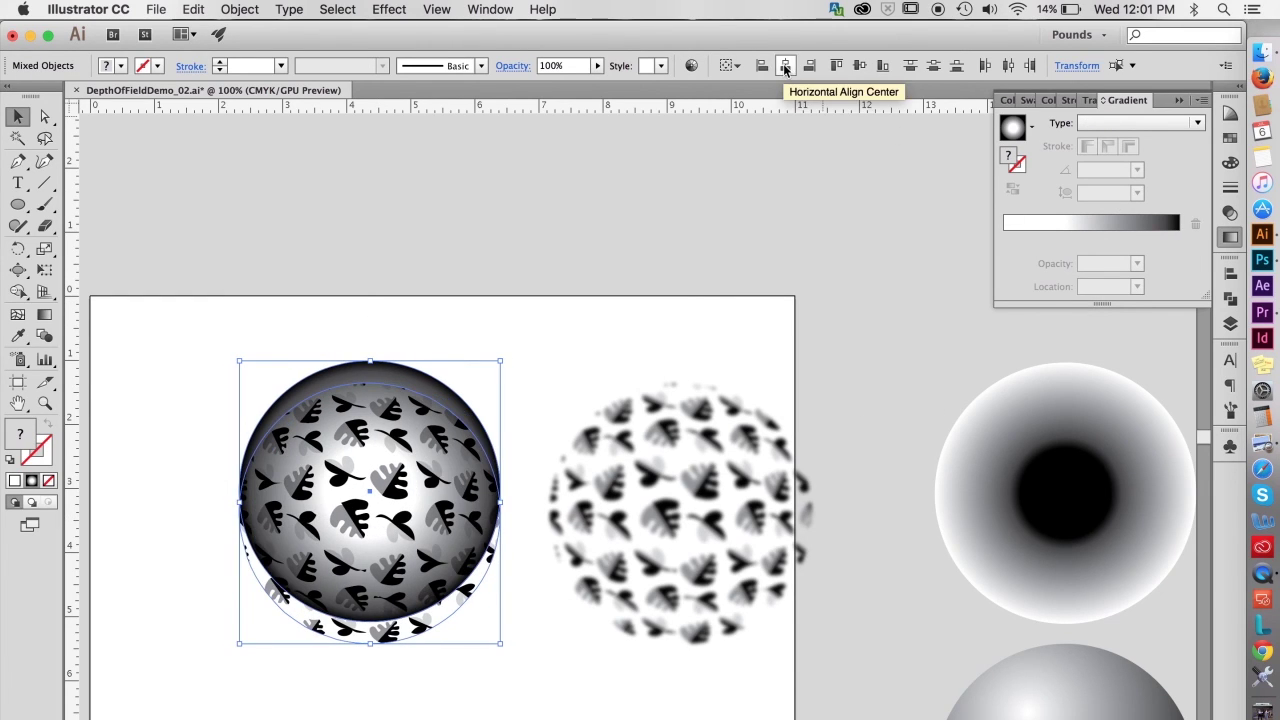
click(859, 65)
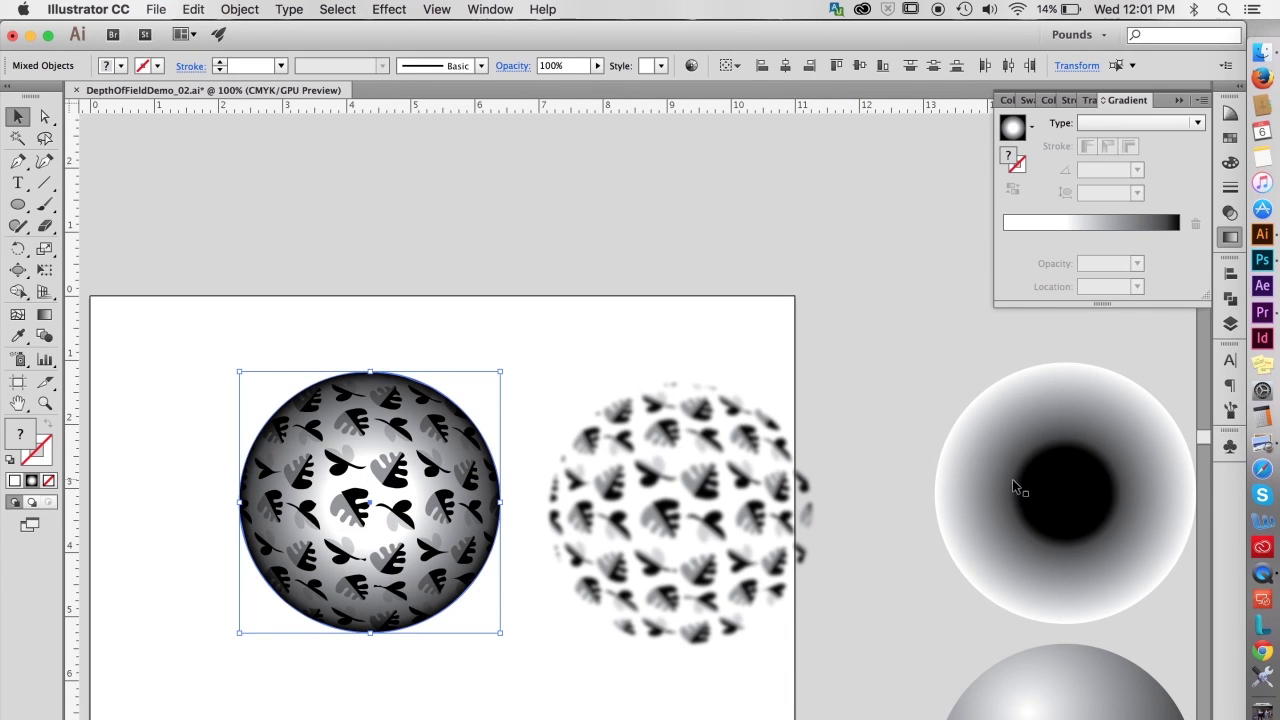
Move the dark-centred gradient circle over the blurred sphere and select both circles
drag(1055, 472, 684, 503)
drag(662, 354, 722, 455)
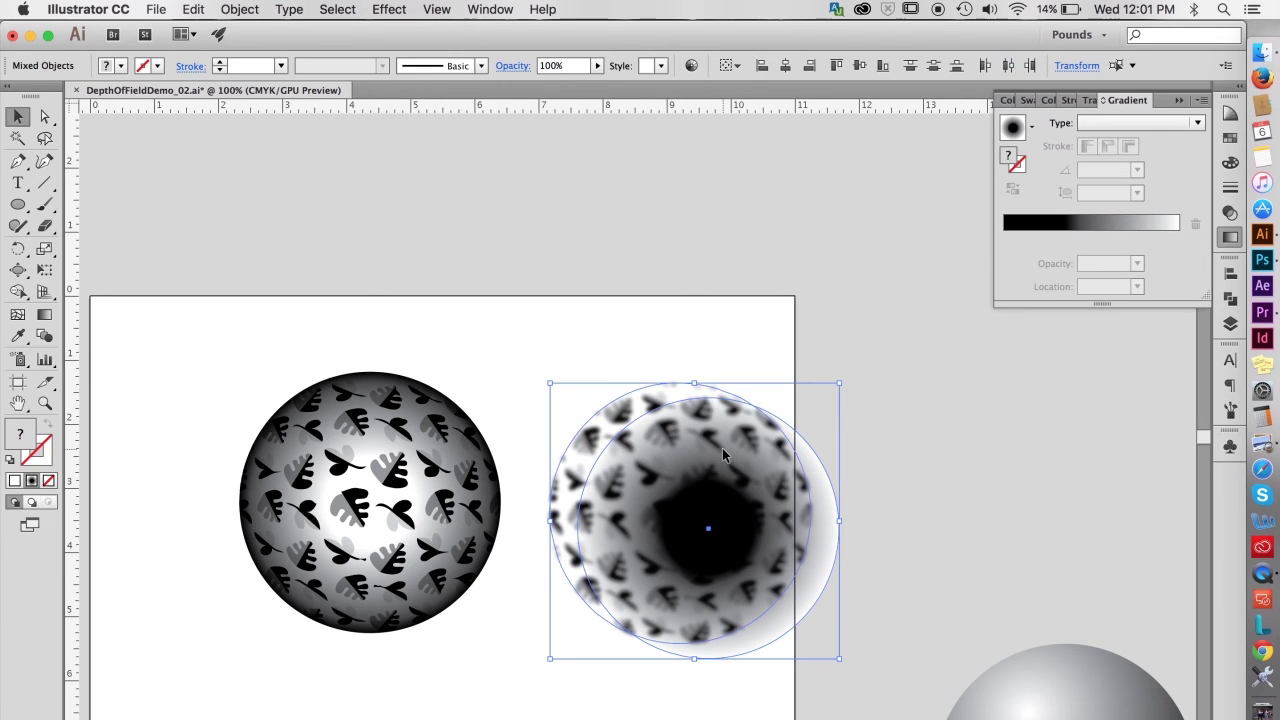
click(751, 254)
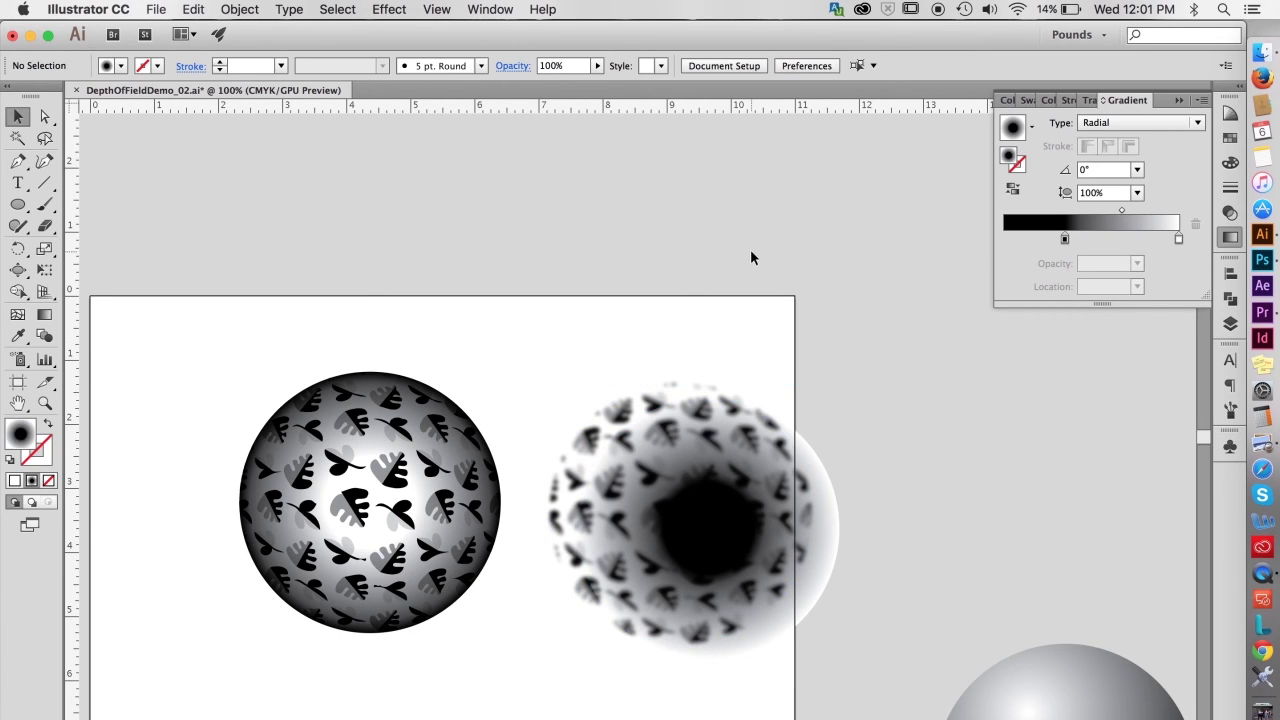
drag(643, 306, 780, 462)
Centre the dark gradient on the blurred sphere and use Make Mask on the sharp leaf sphere
click(785, 65)
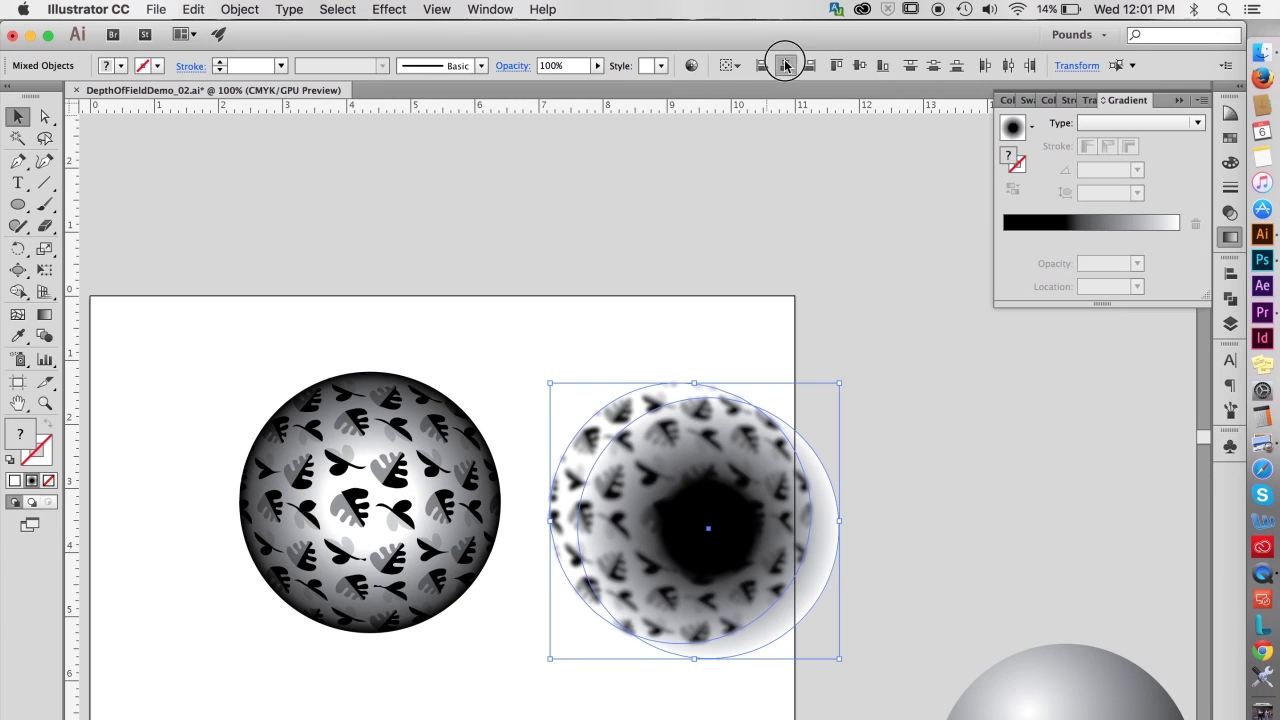
click(858, 65)
click(646, 213)
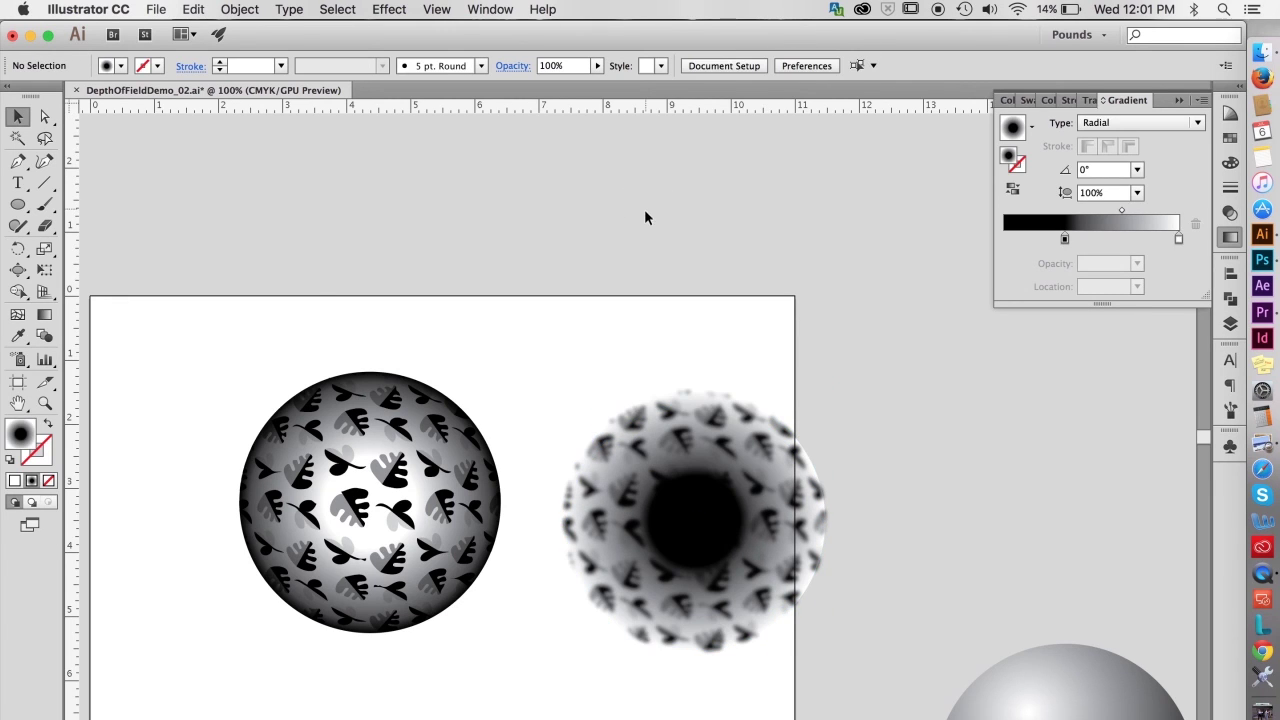
click(410, 524)
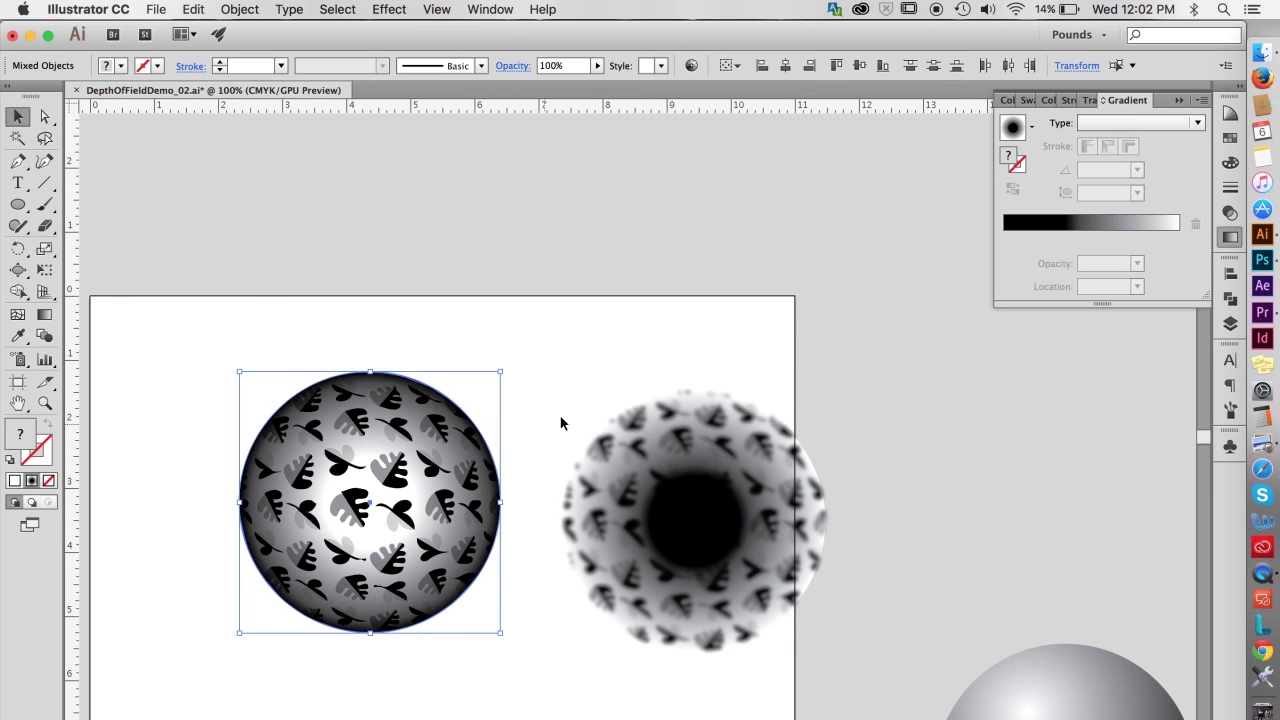
click(1232, 215)
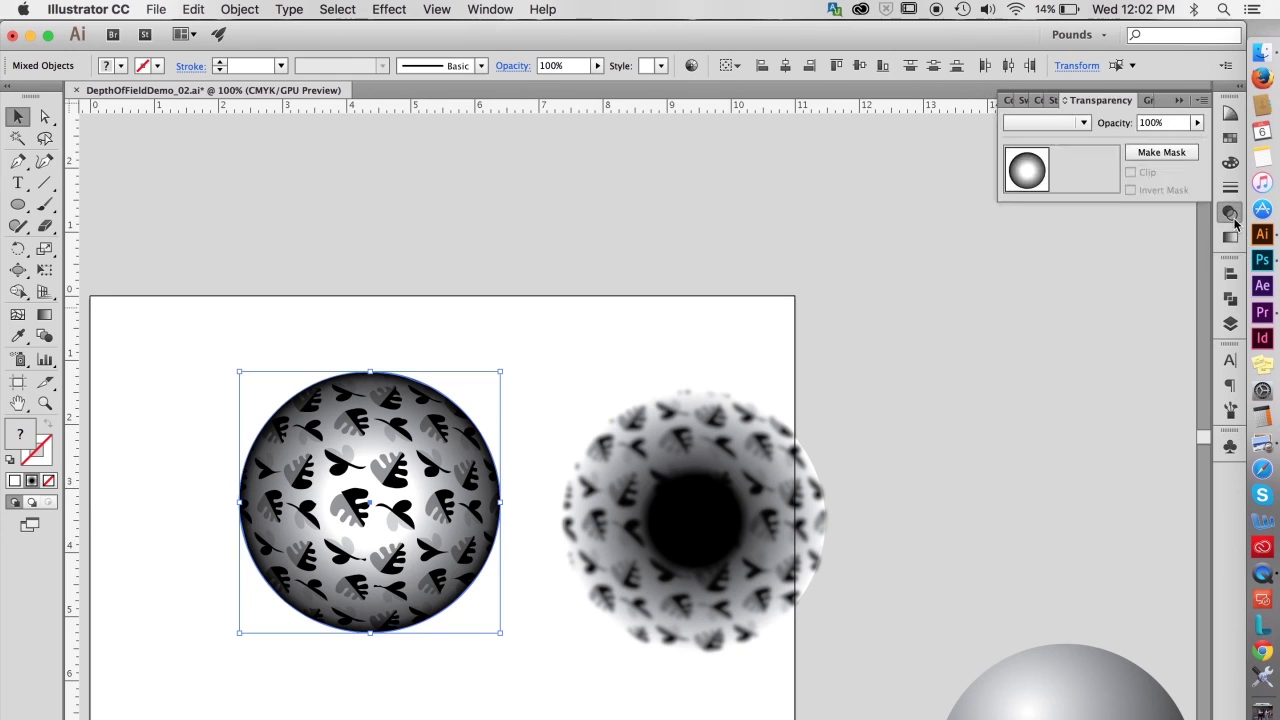
click(1161, 152)
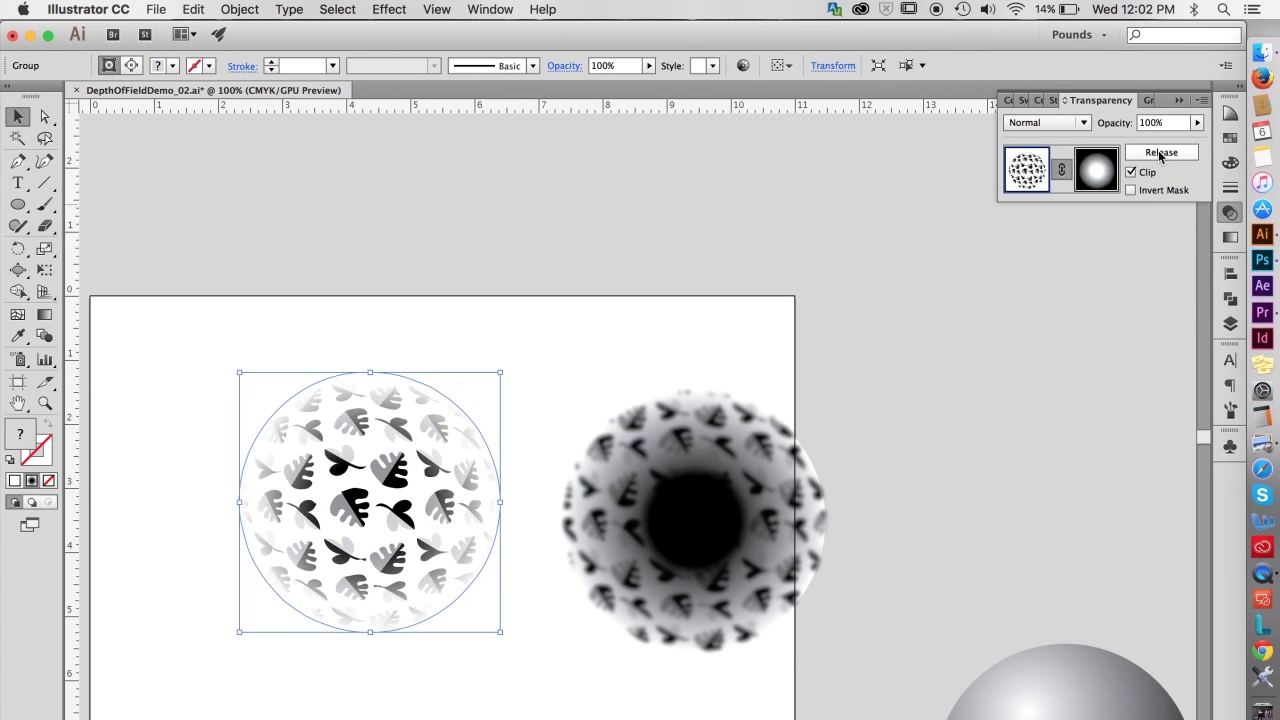
Centre both masked leaf spheres into one stack, move it left, and bring the grey sphere over
click(666, 317)
key(super+a)
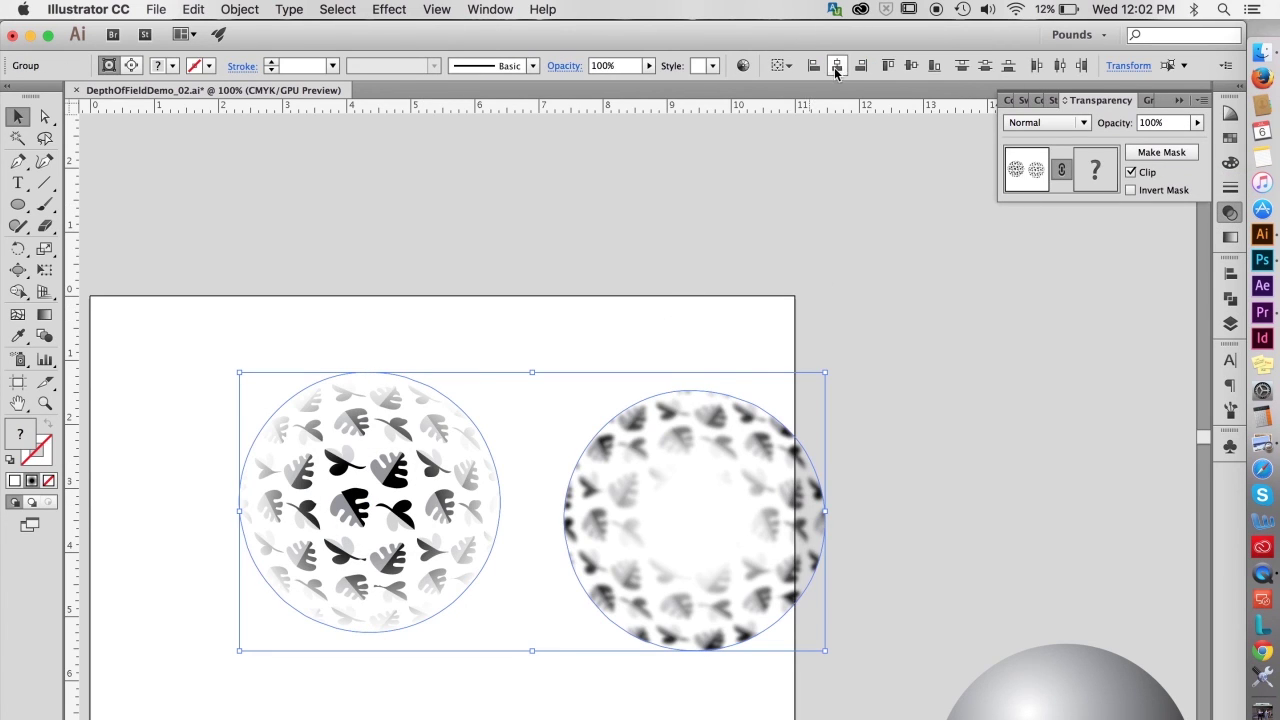
click(837, 66)
click(912, 66)
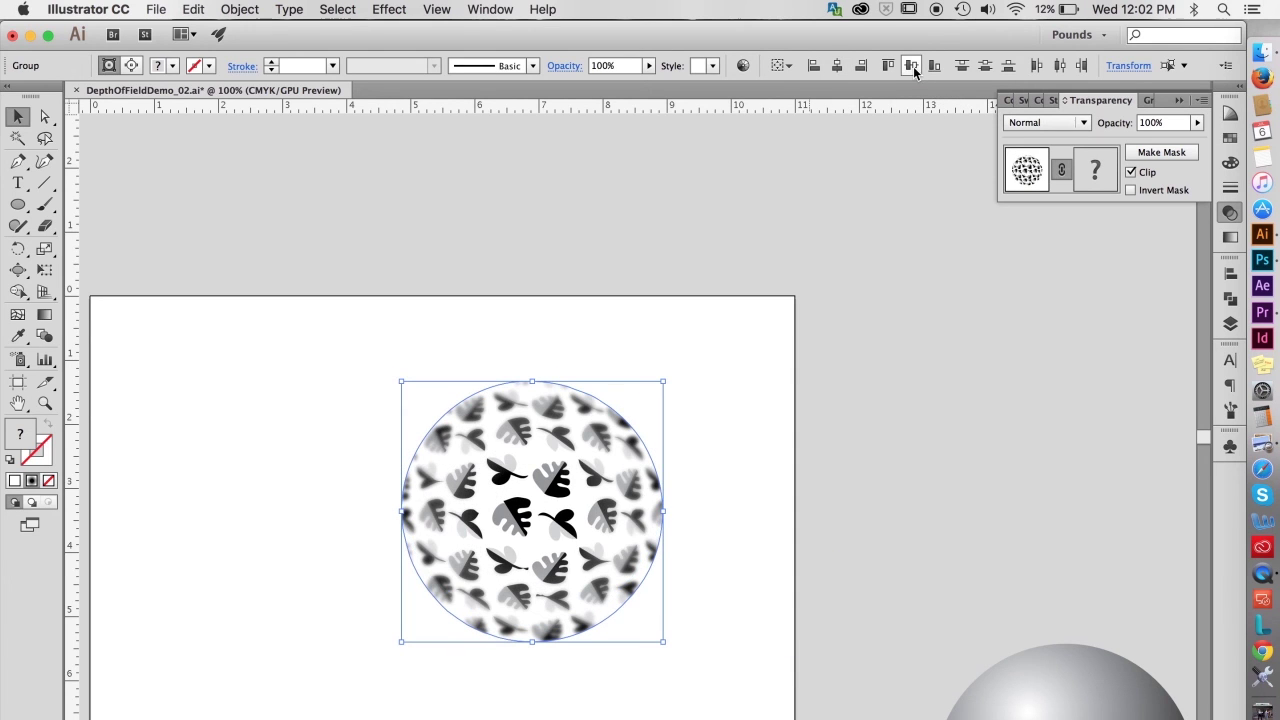
drag(387, 336, 676, 630)
drag(609, 520, 455, 505)
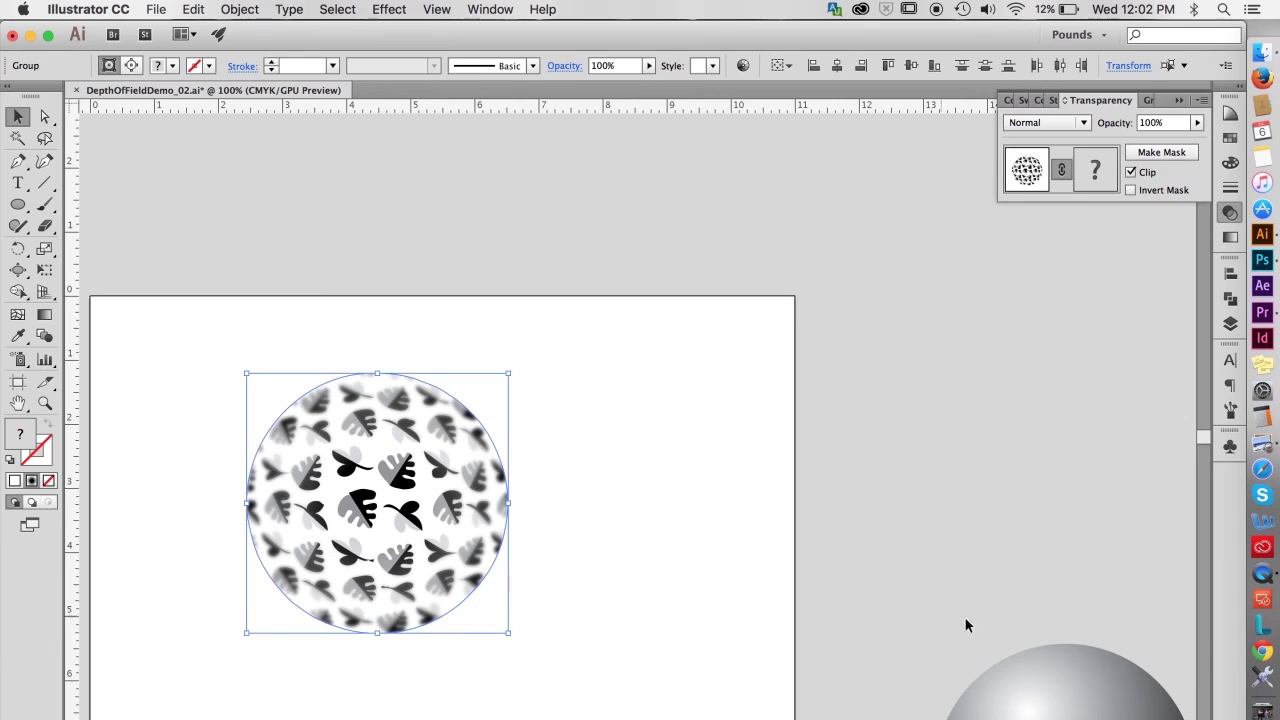
drag(1065, 716, 739, 494)
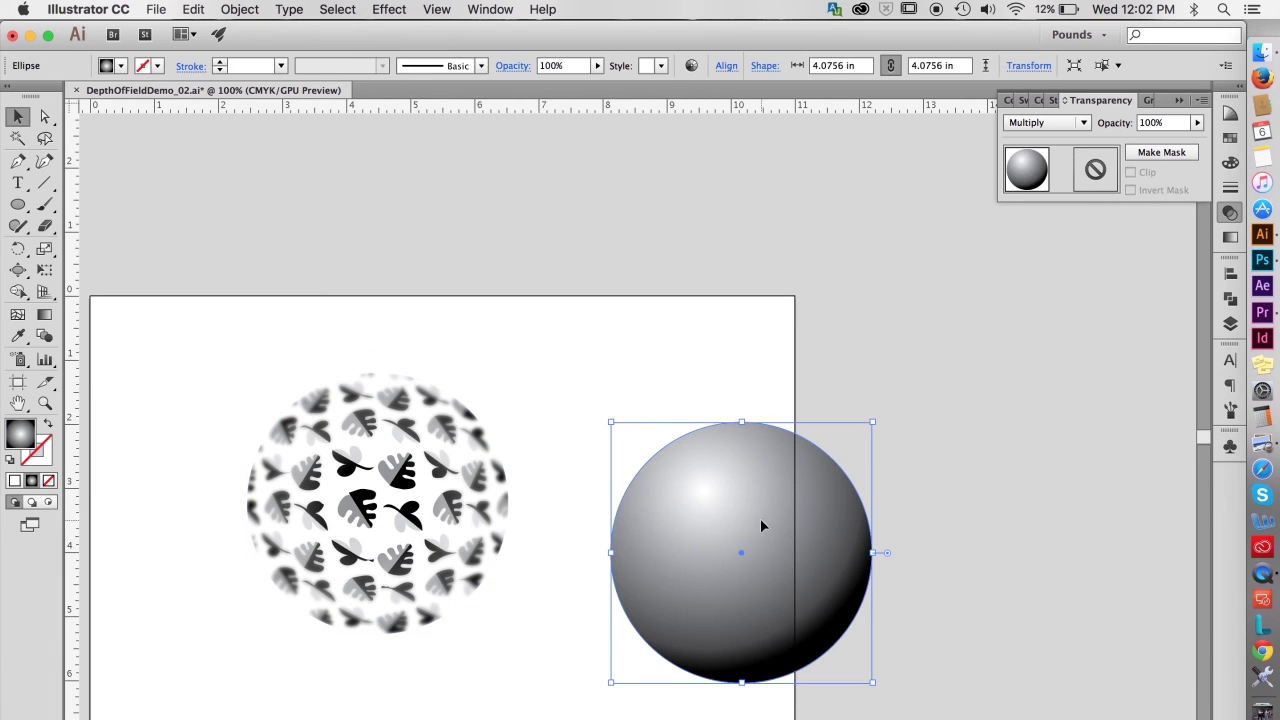
Bring the grey shaded sphere to the front and centre it horizontally and vertically over the leaf sphere
click(240, 9)
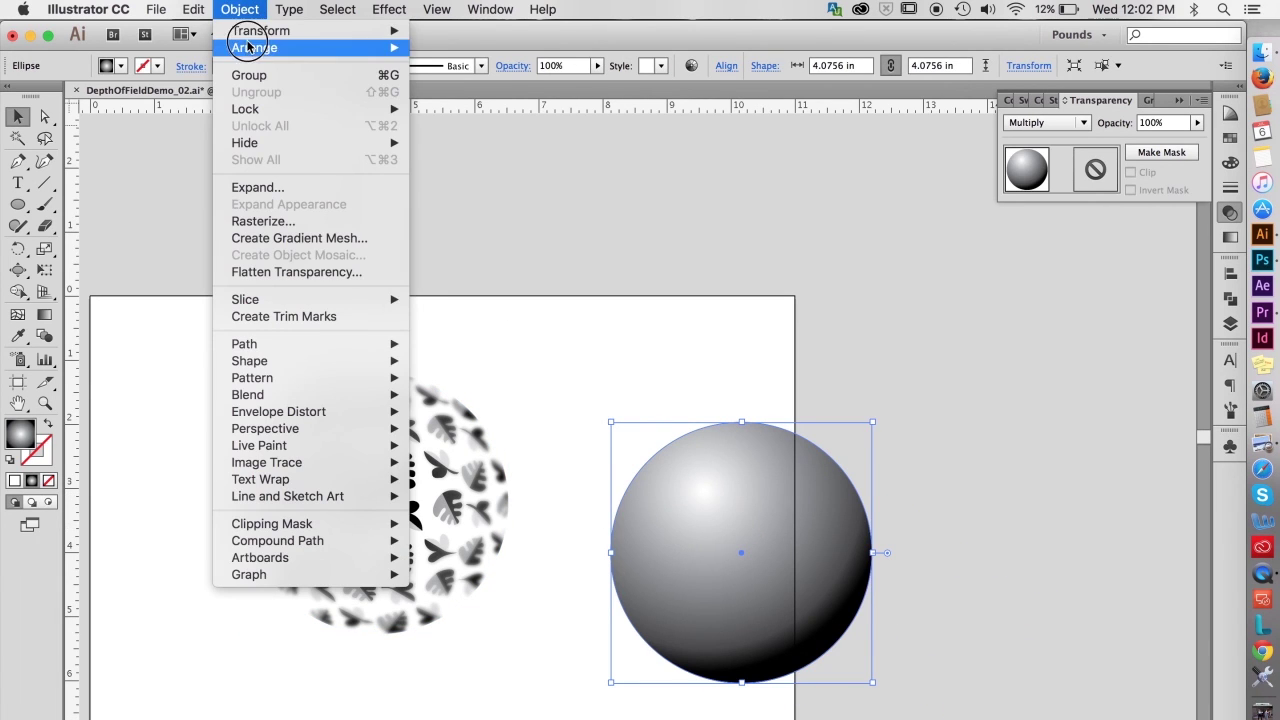
mouse_move(372, 47)
click(443, 49)
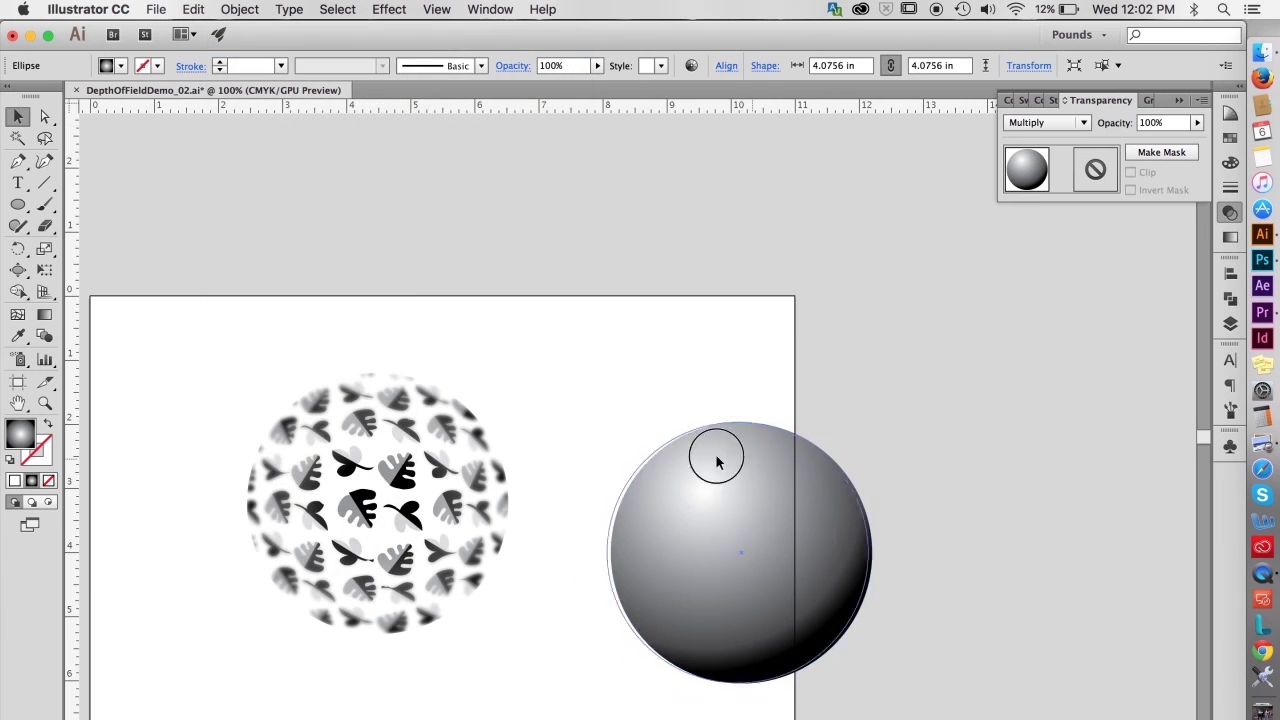
drag(717, 449, 399, 398)
drag(278, 318, 482, 517)
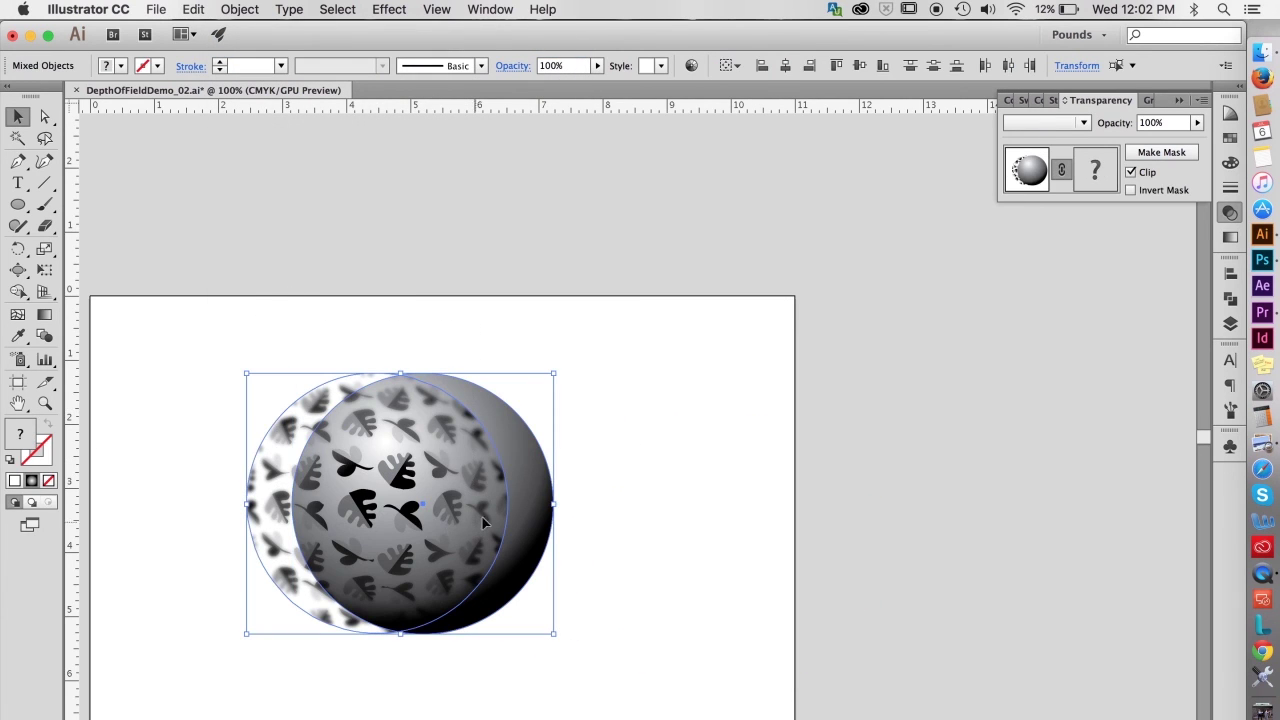
click(785, 65)
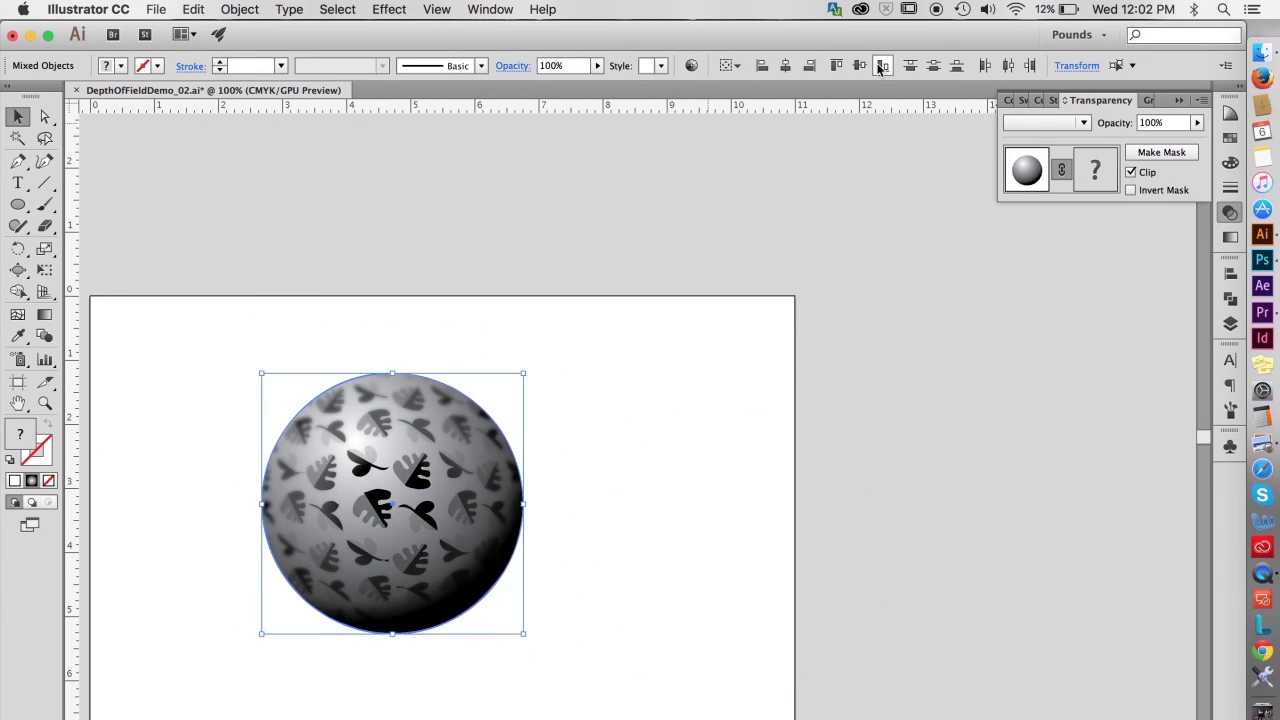
click(861, 66)
click(452, 275)
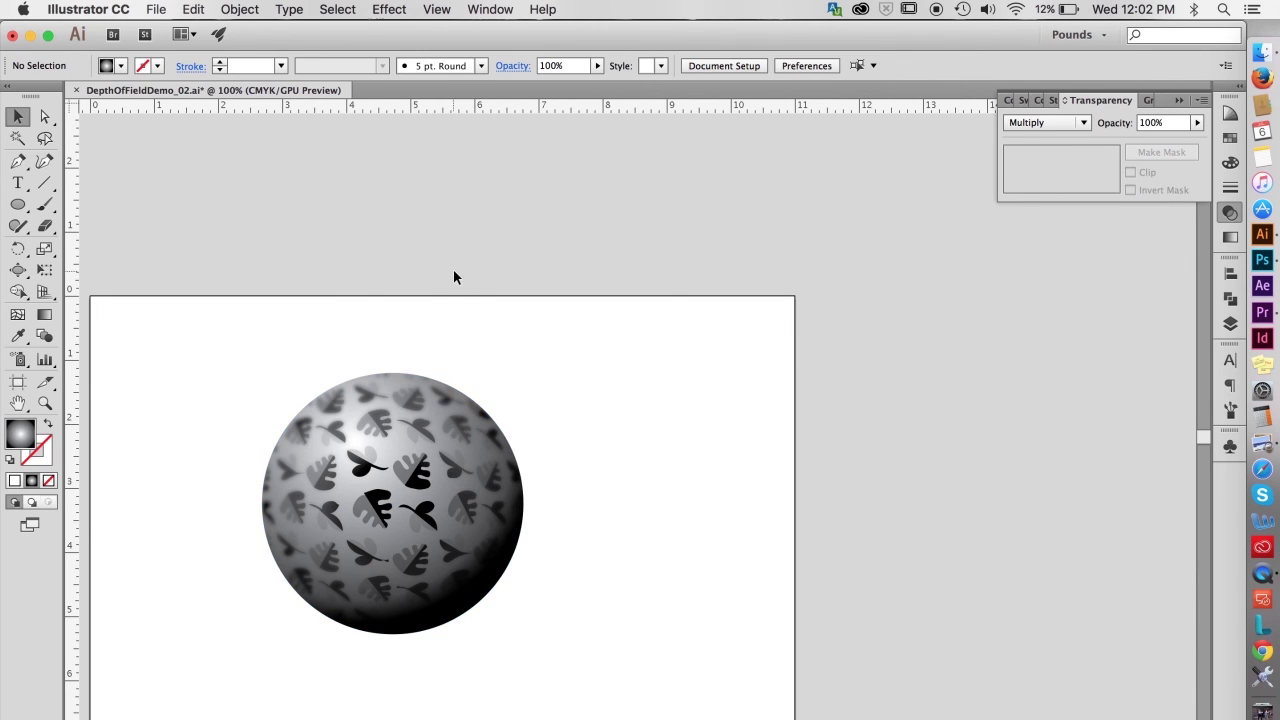
drag(244, 350, 457, 404)
alt+click(583, 456)
Duplicate the grey shading sphere and place the copy to the right of the leaf sphere
alt+click(580, 451)
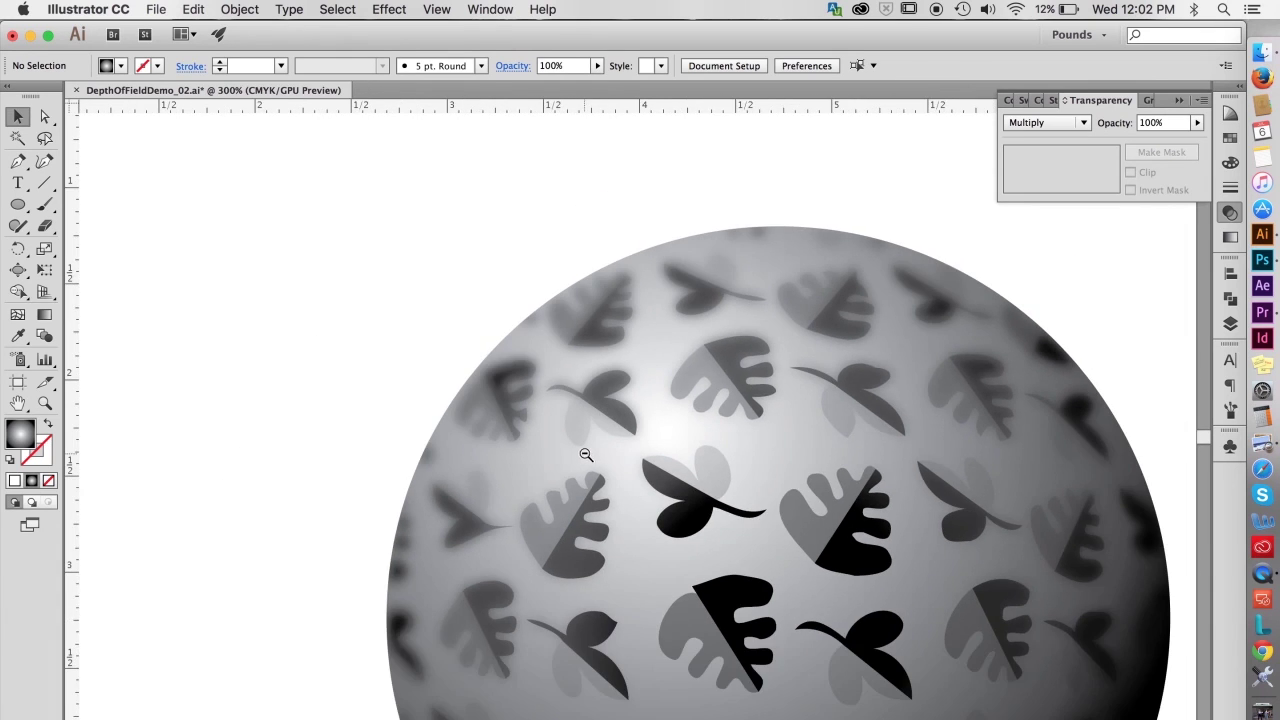
alt+click(586, 452)
scroll(675, 477, right, 3)
scroll(675, 477, down, 2)
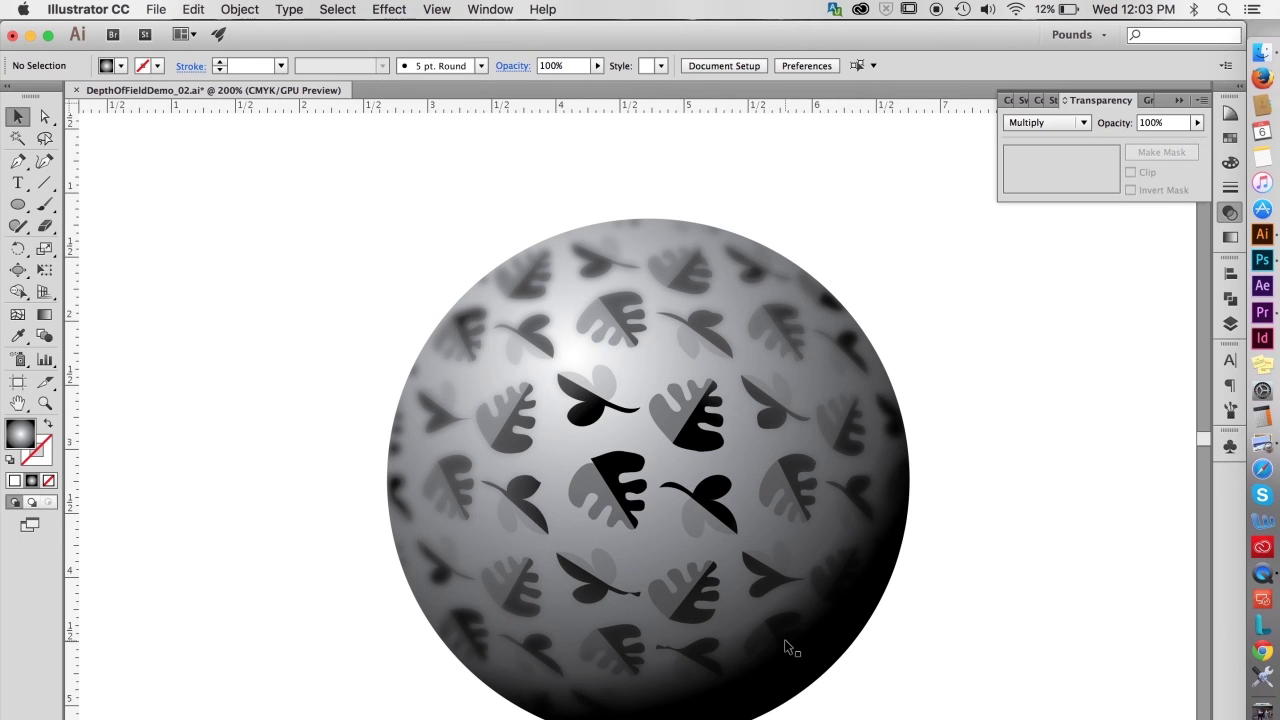
click(765, 615)
scroll(757, 600, right, 3)
scroll(723, 583, down, 1)
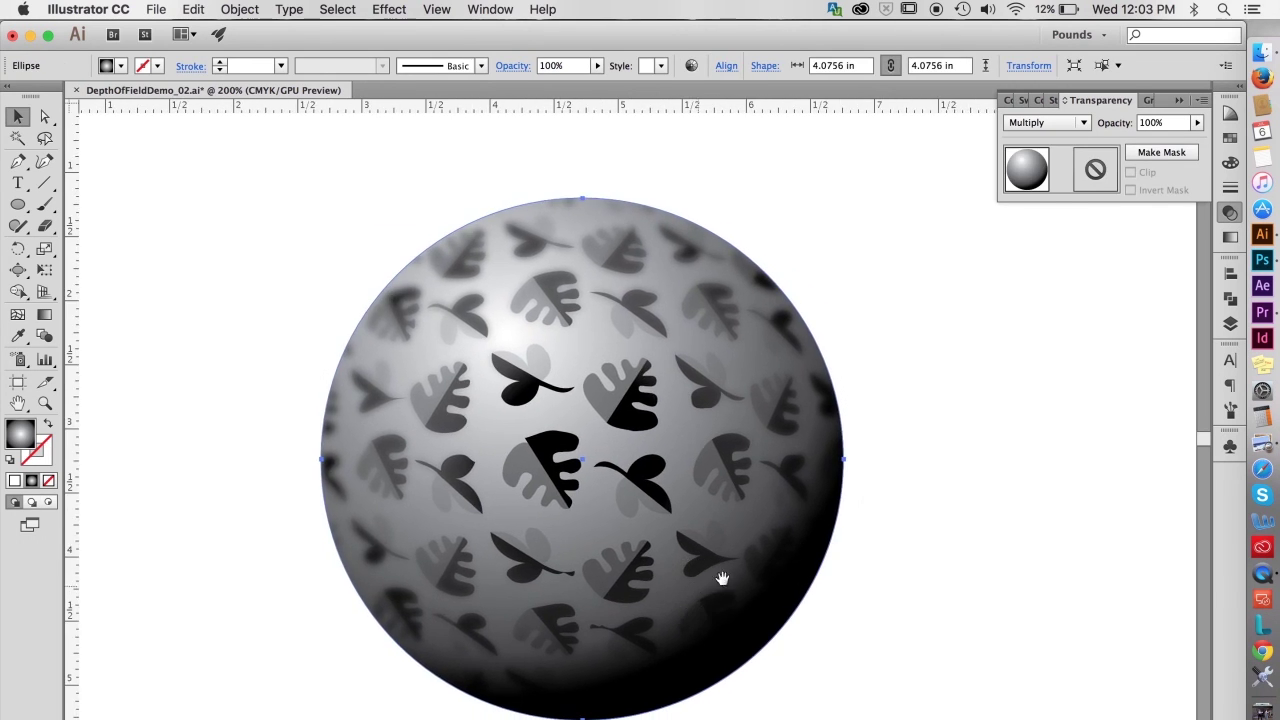
click(939, 431)
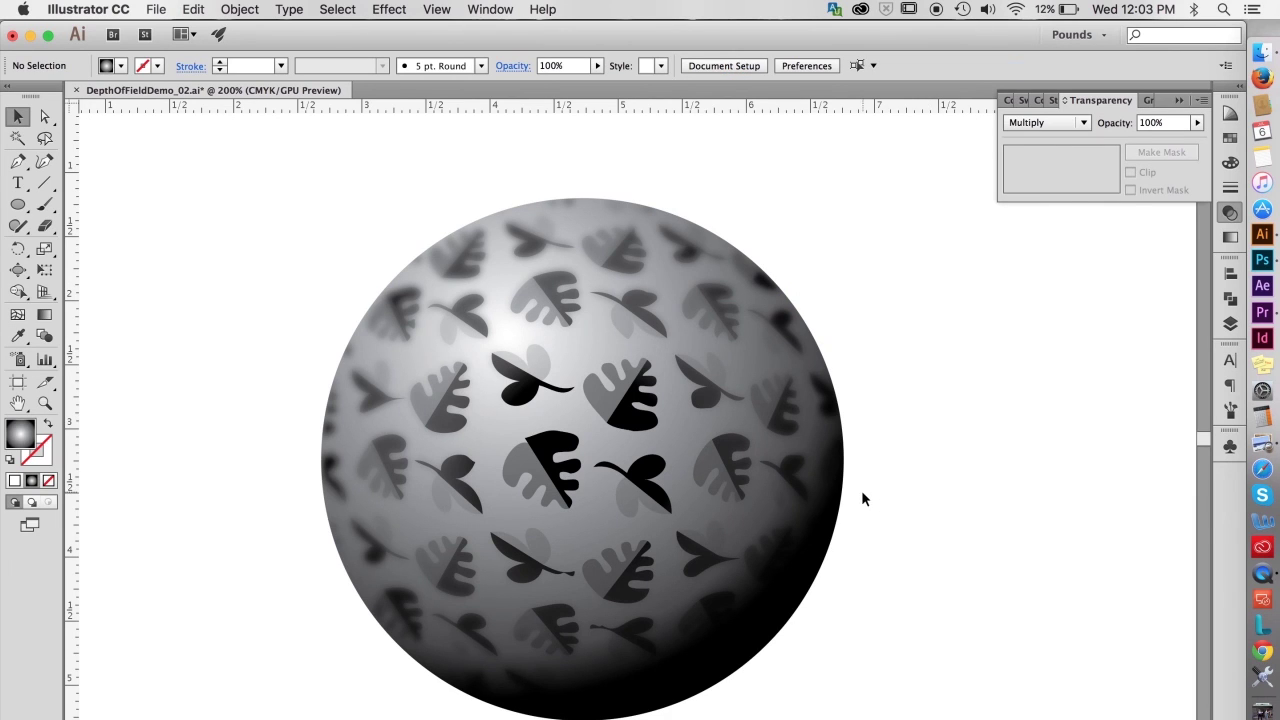
click(688, 381)
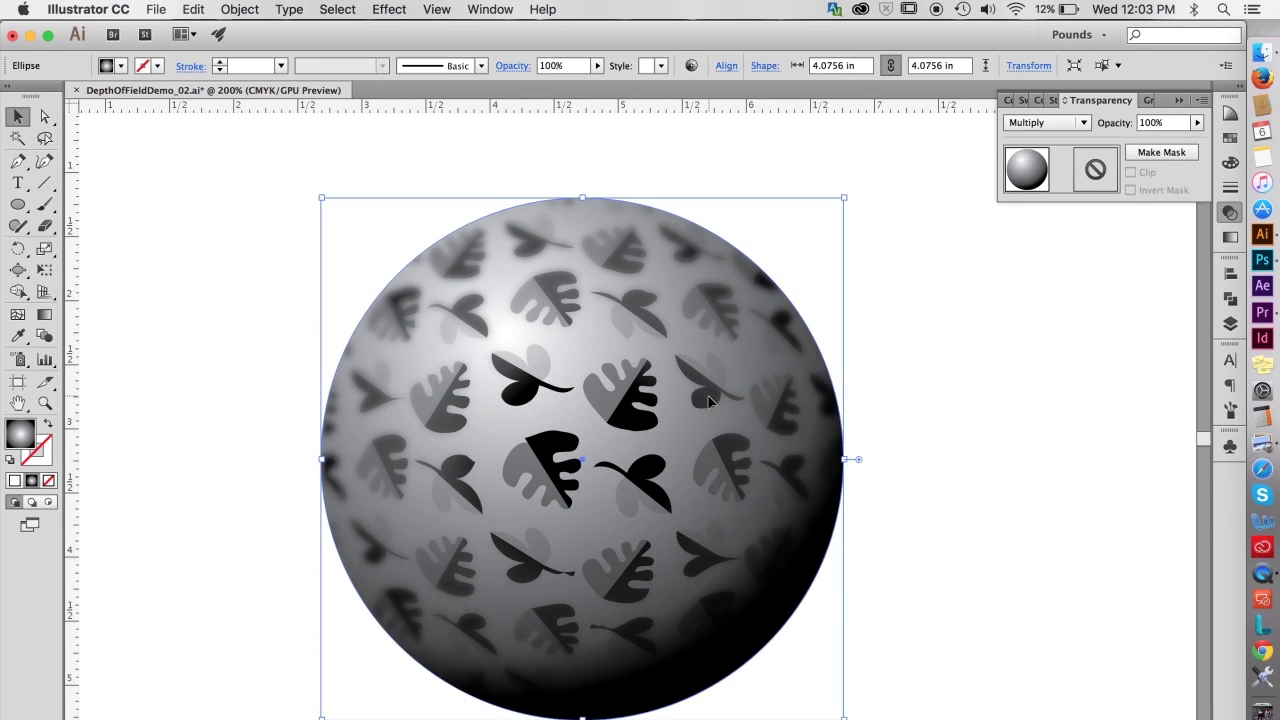
drag(708, 400, 1033, 381)
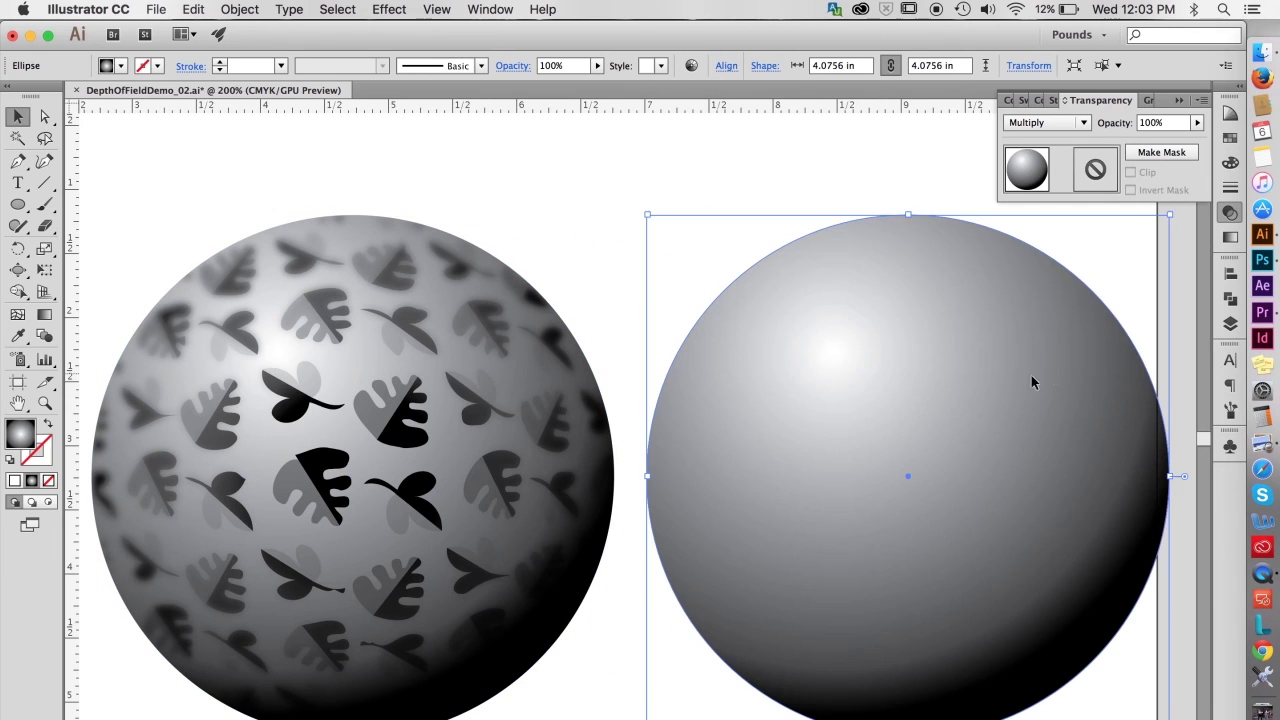
Fill the copied circle solid red, send it to back, and centre it behind the leaf sphere
click(1231, 138)
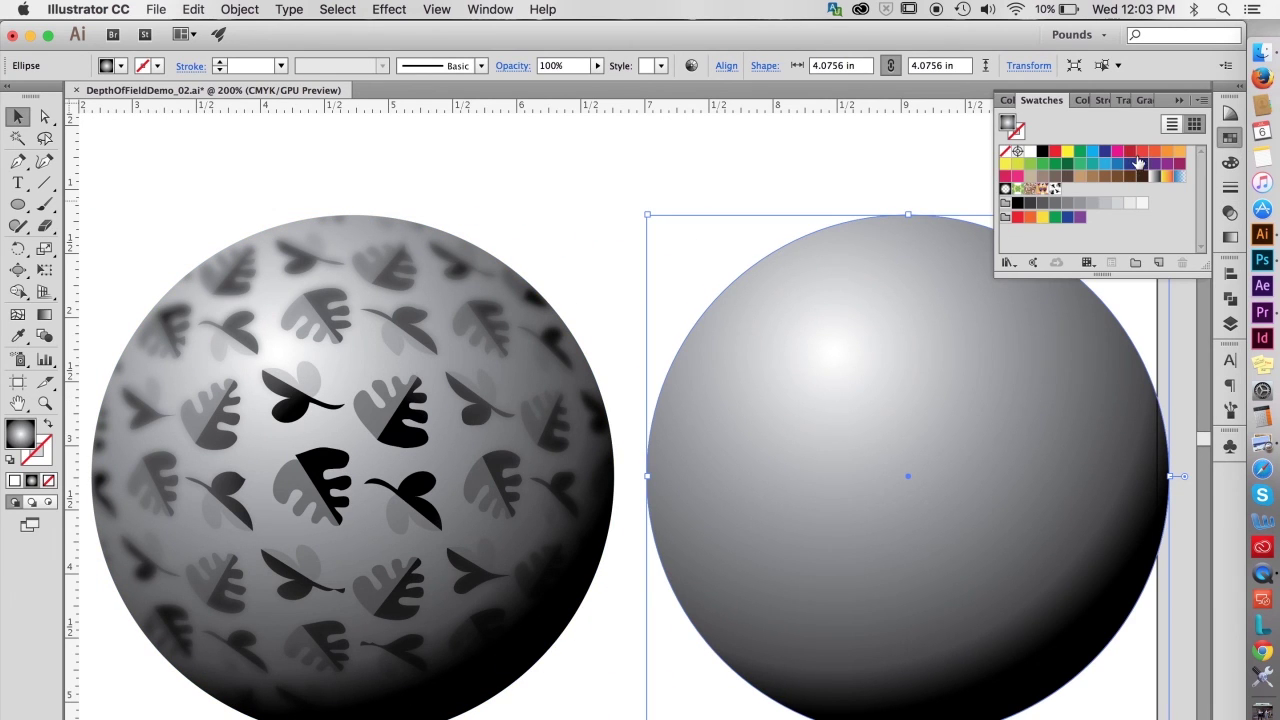
click(1130, 153)
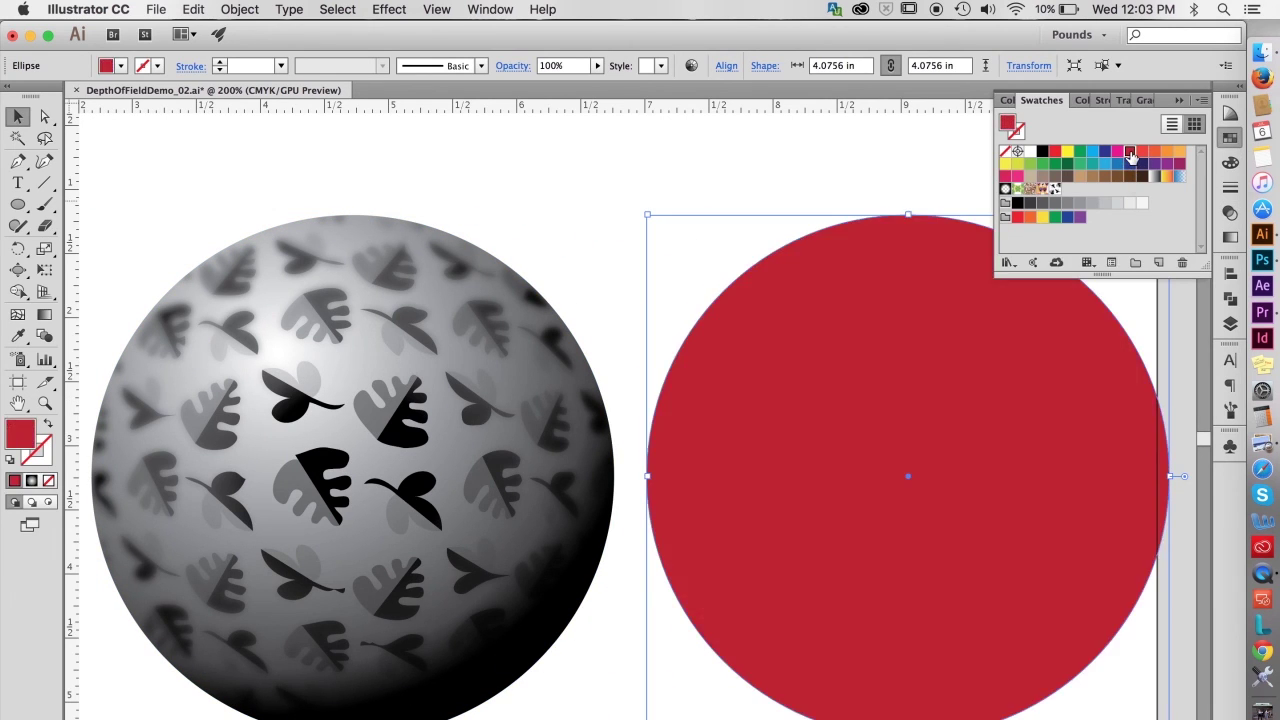
click(255, 12)
mouse_move(258, 47)
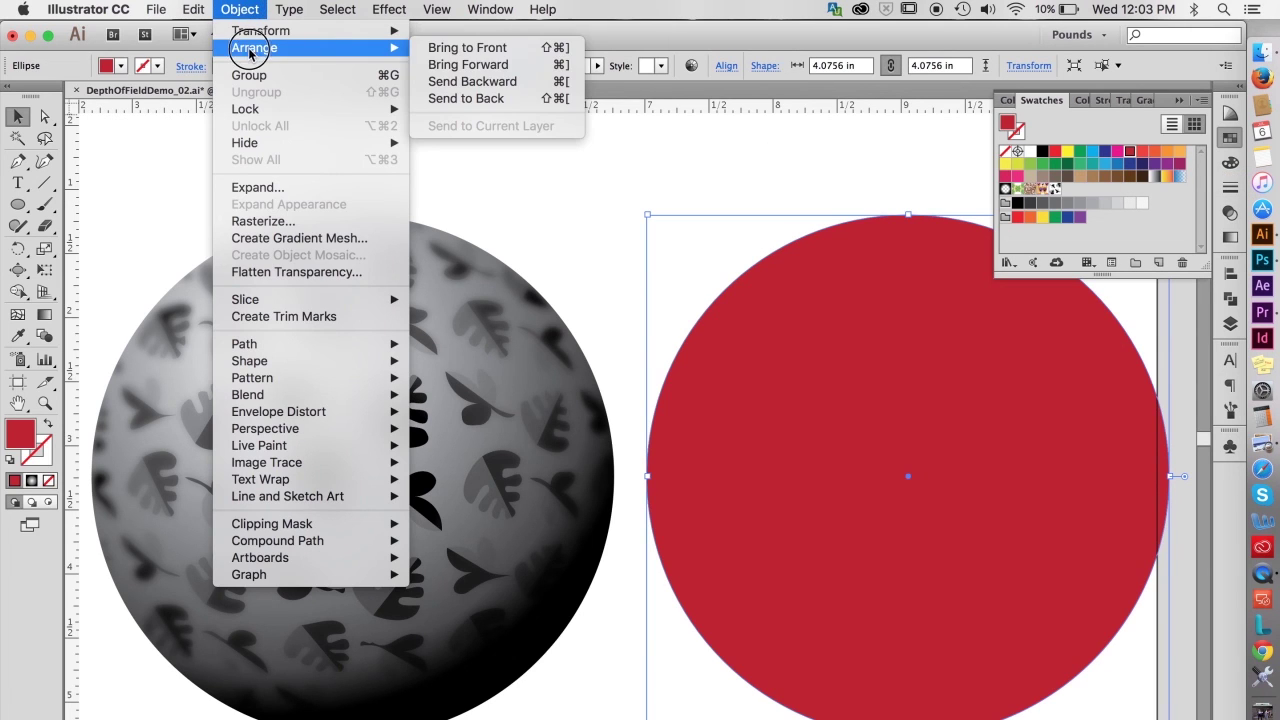
click(480, 101)
drag(257, 157, 840, 500)
click(786, 66)
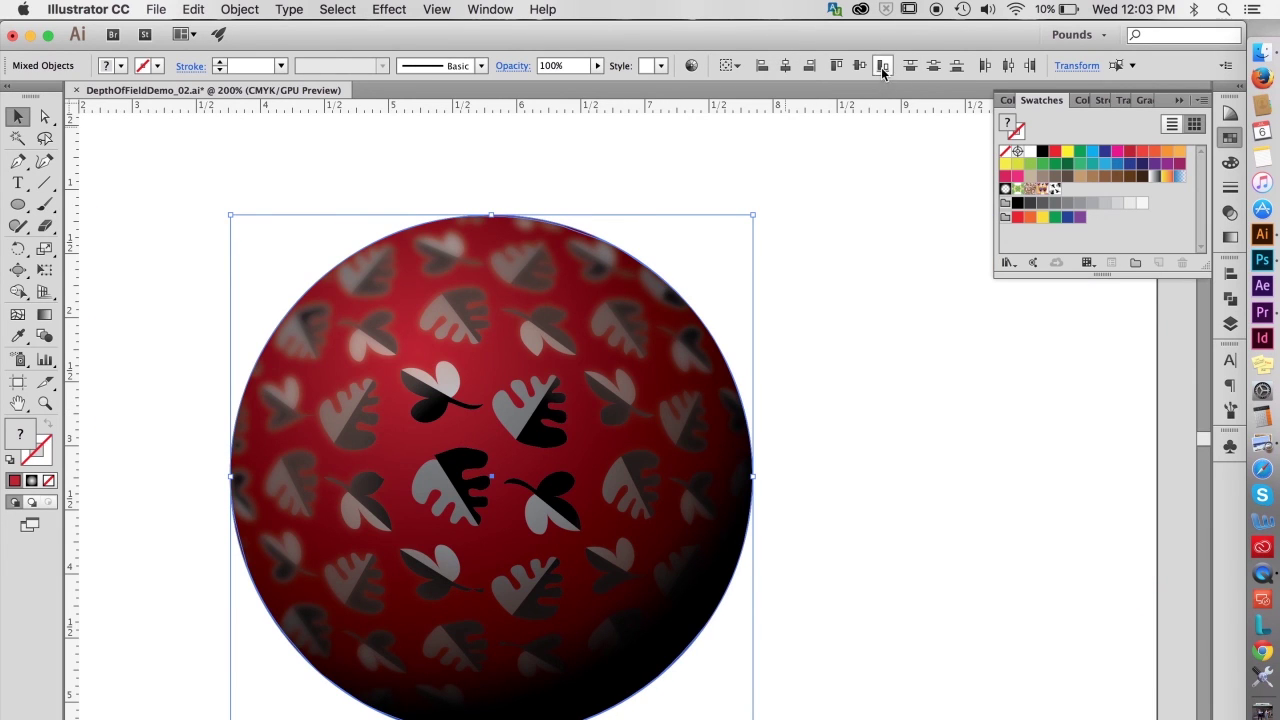
click(369, 160)
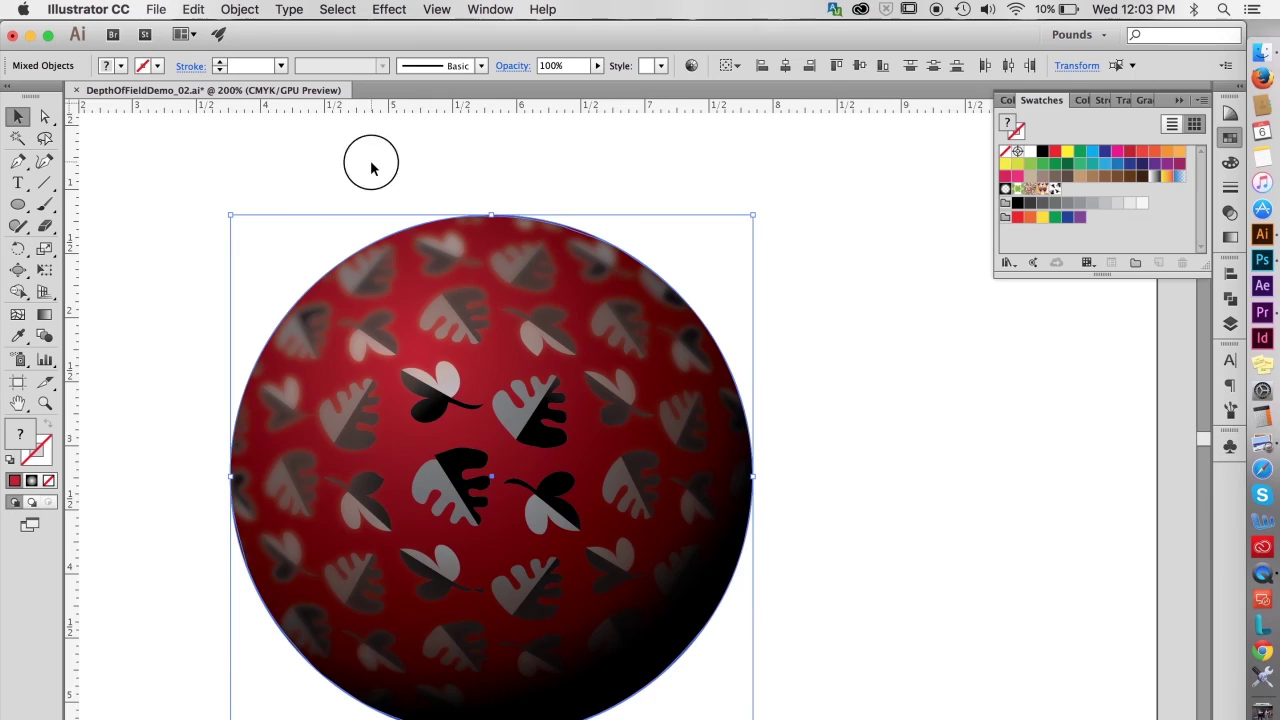